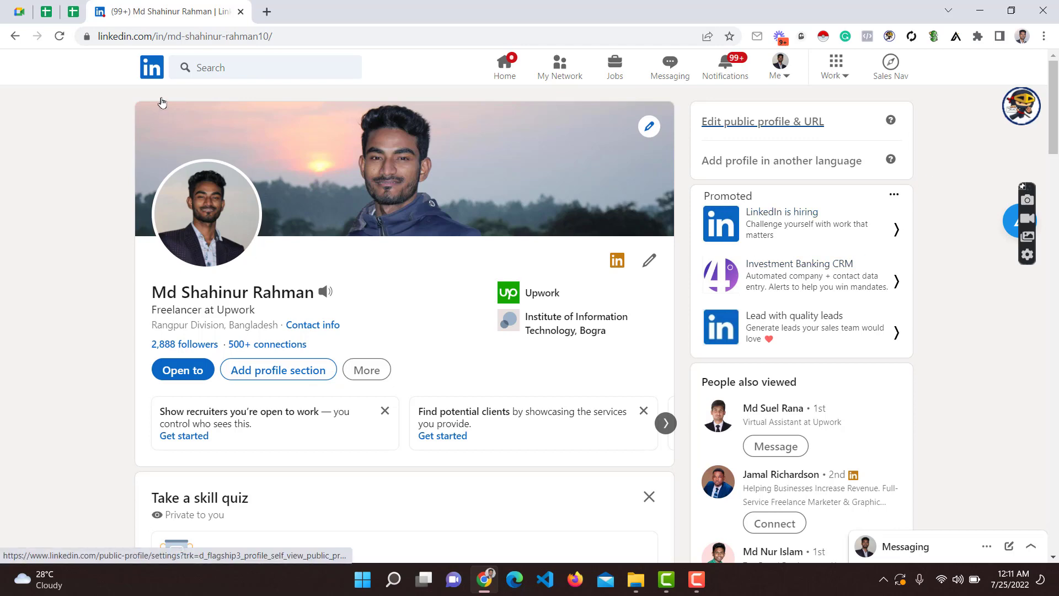
Step: Go to the LinkedIn home feed and open Sales Navigator from it
{"action": "left_click", "coordinate": [155, 65]}
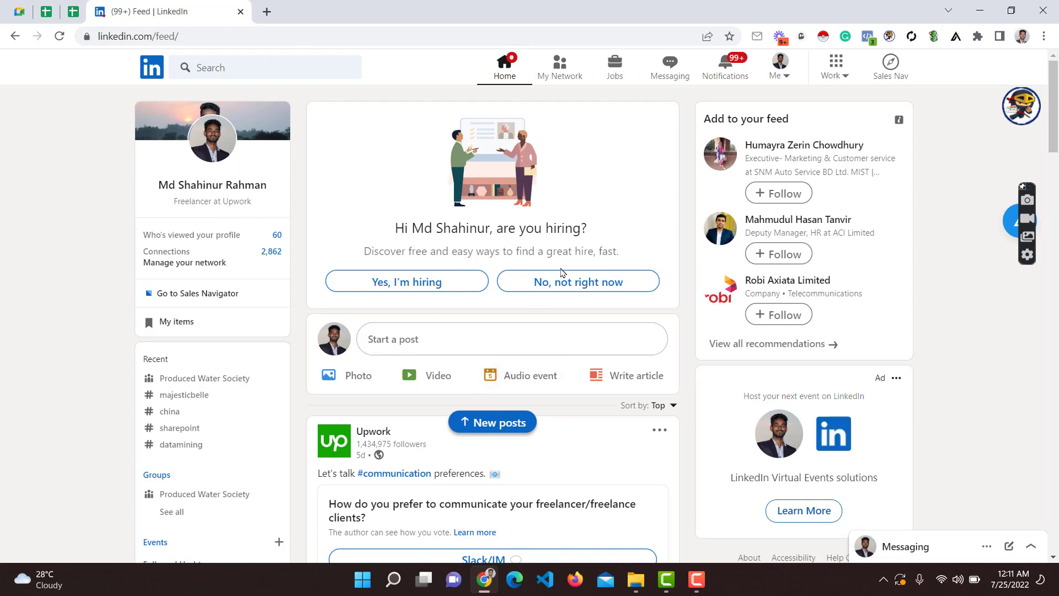
{"action": "left_click", "coordinate": [894, 67]}
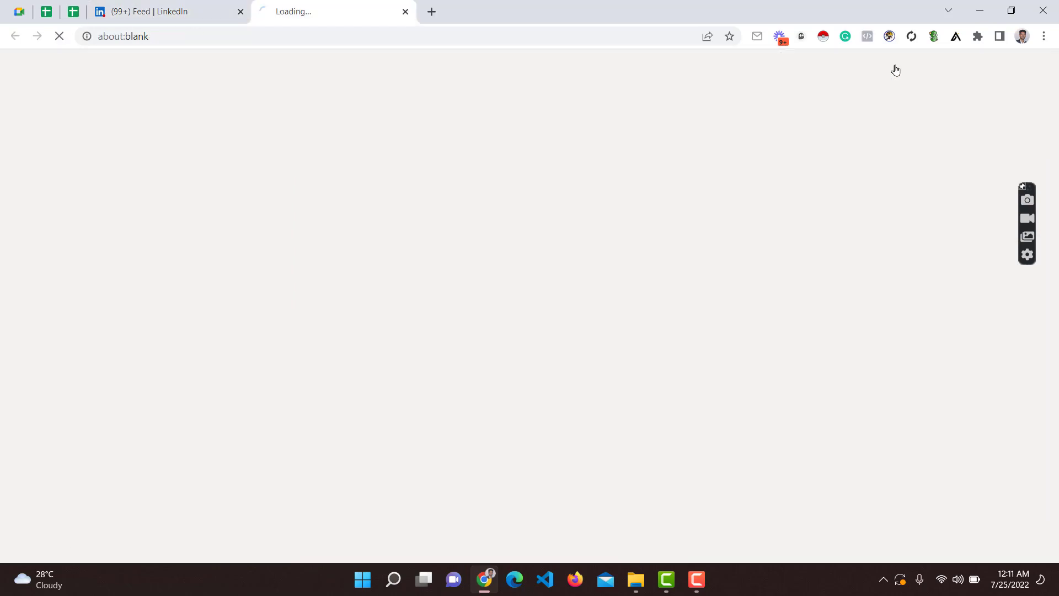
{"action": "key", "text": "ctrl+shift+Tab"}
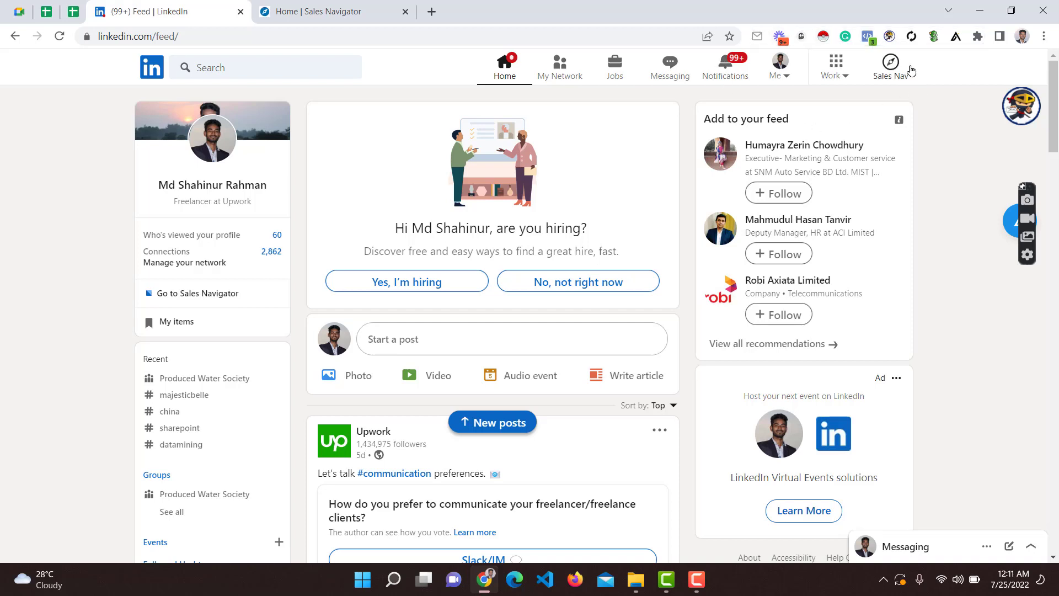
{"action": "left_click", "coordinate": [891, 64]}
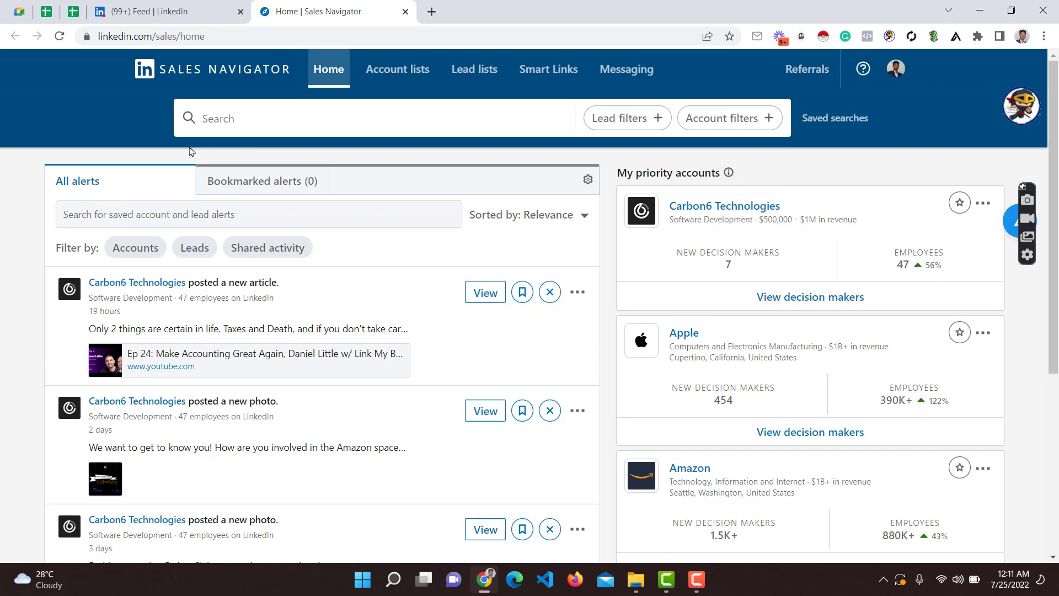
Step: Compare the LinkedIn feed with the Sales Navigator home page and look through LinkedIn's Work products and business services
{"action": "left_click", "coordinate": [200, 11]}
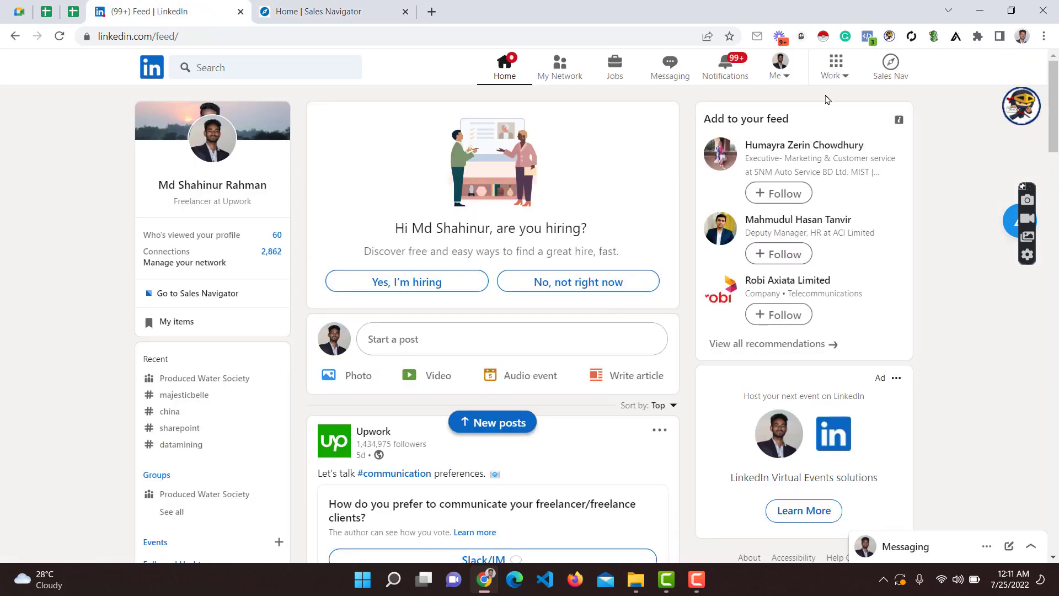
{"action": "left_click", "coordinate": [353, 8]}
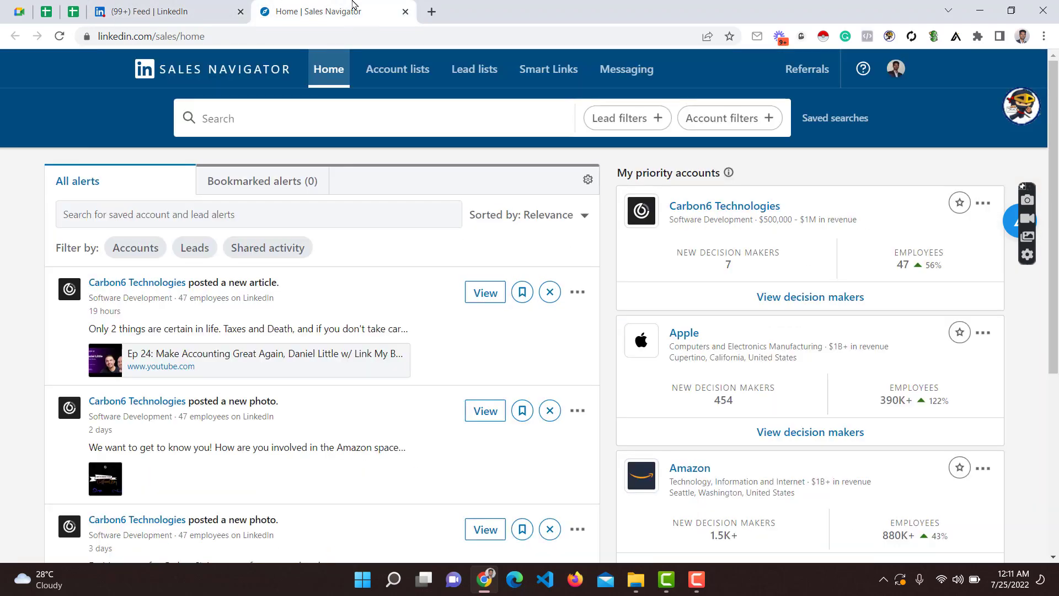
{"action": "left_click", "coordinate": [207, 6]}
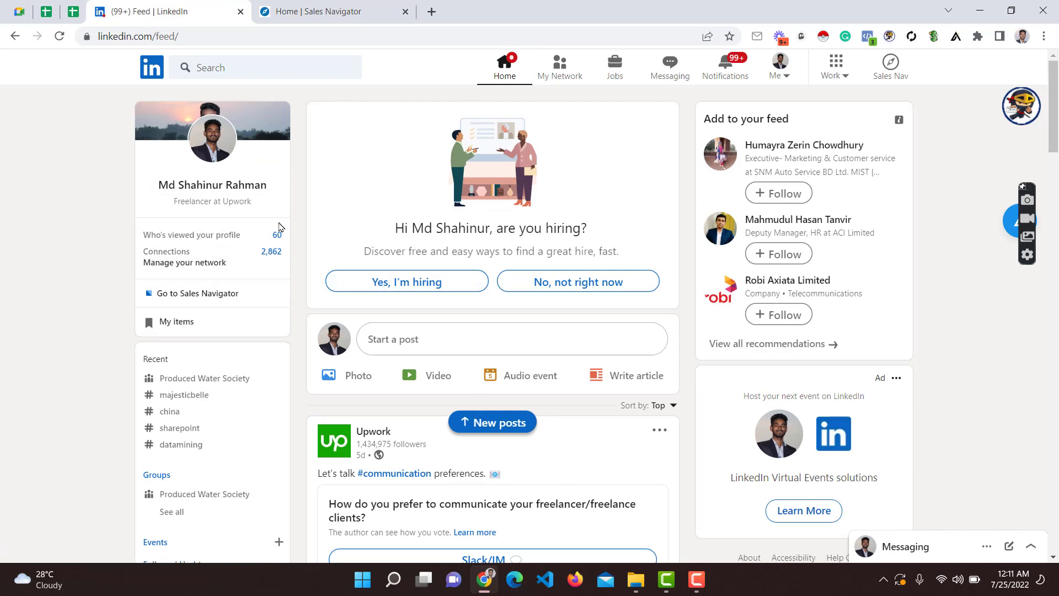
{"action": "key", "text": "ctrl+Tab"}
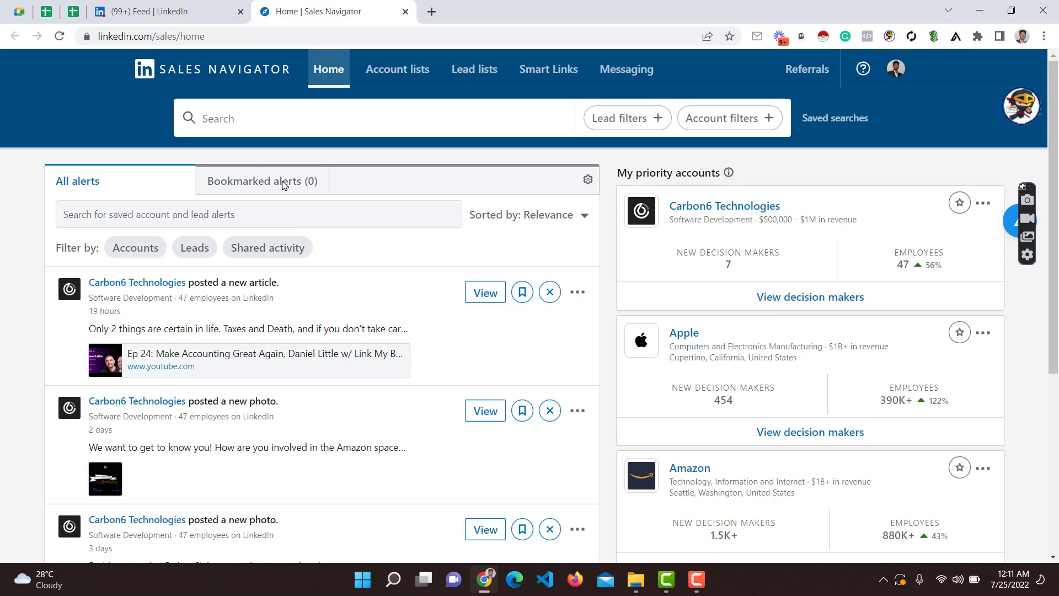
{"action": "left_click", "coordinate": [196, 10]}
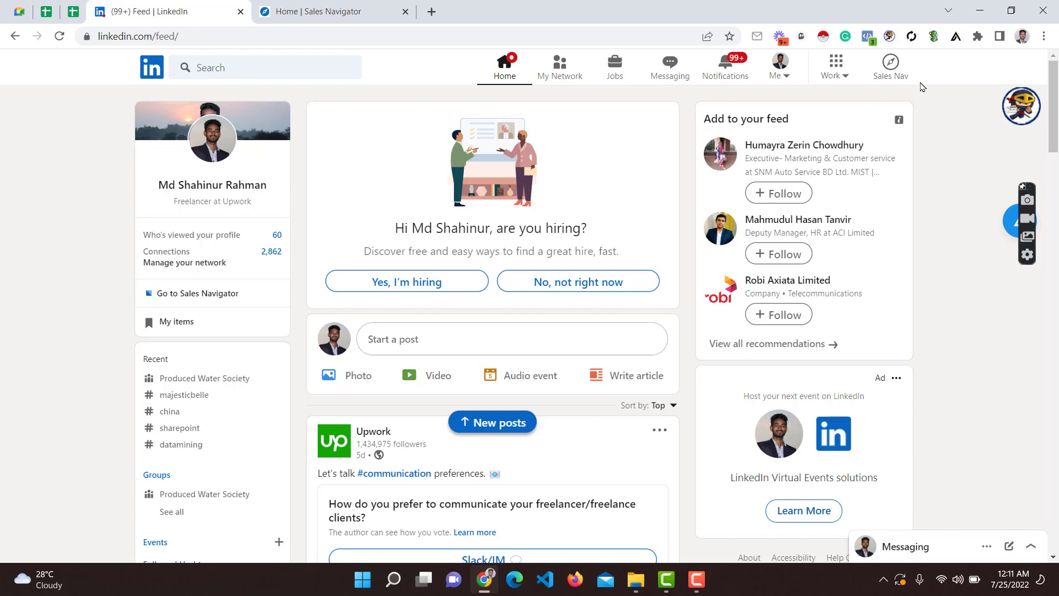
{"action": "left_click", "coordinate": [834, 83]}
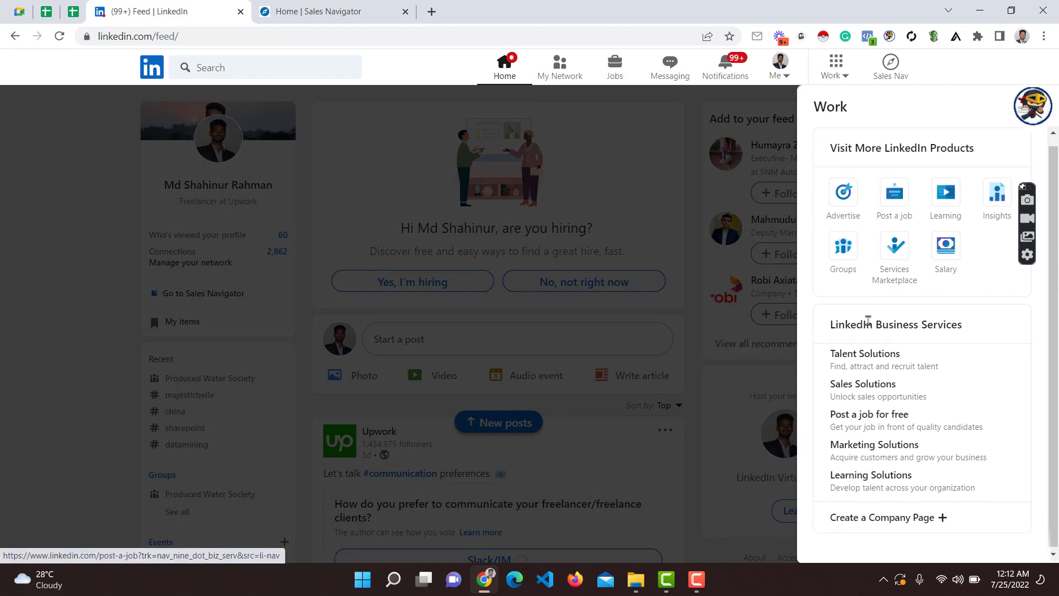
{"action": "left_click", "coordinate": [11, 175]}
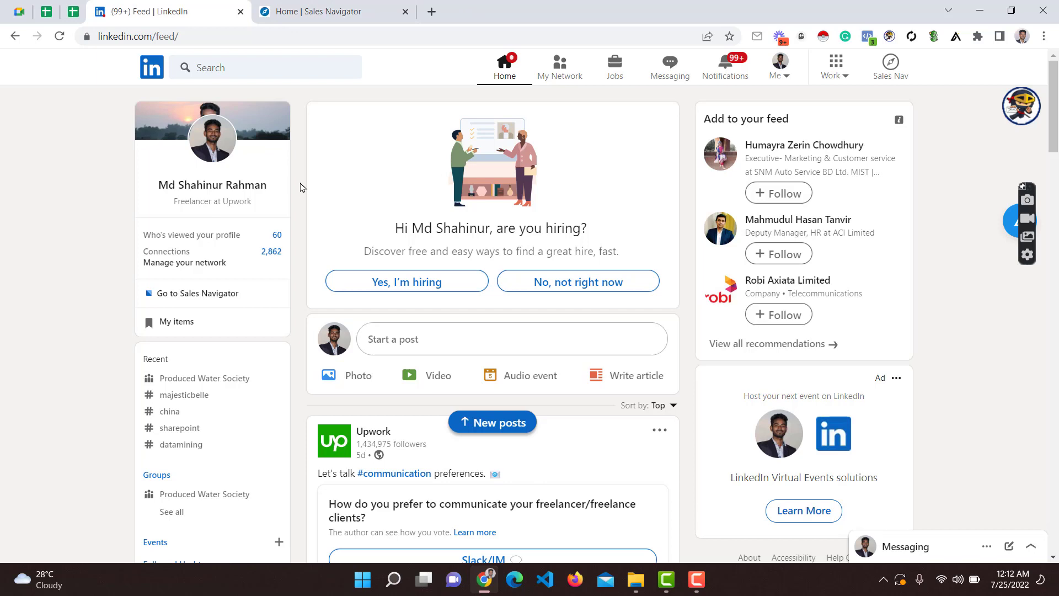
{"action": "left_click", "coordinate": [306, 14]}
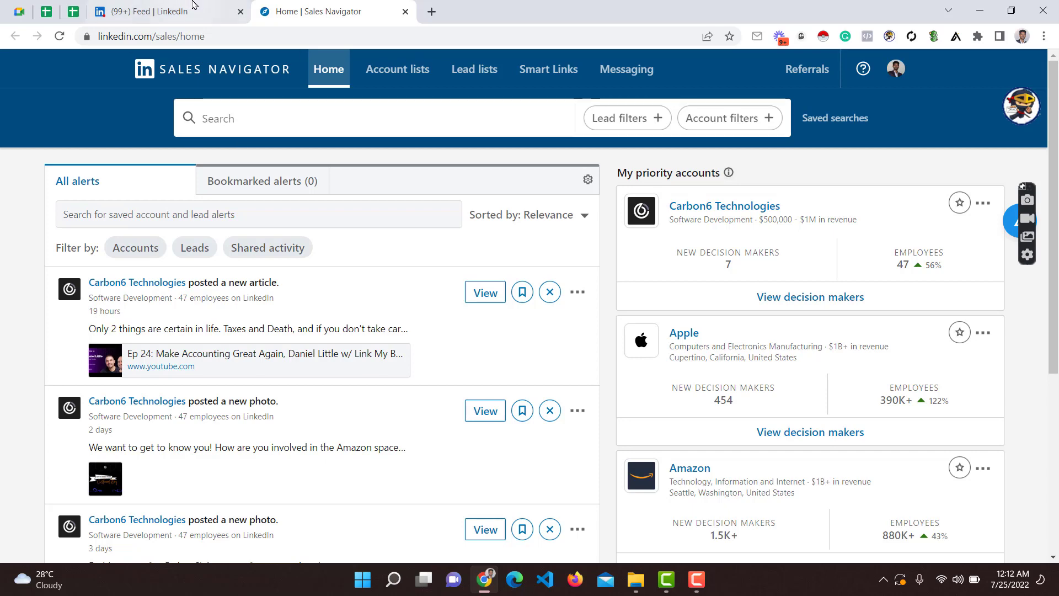
{"action": "left_click", "coordinate": [166, 11]}
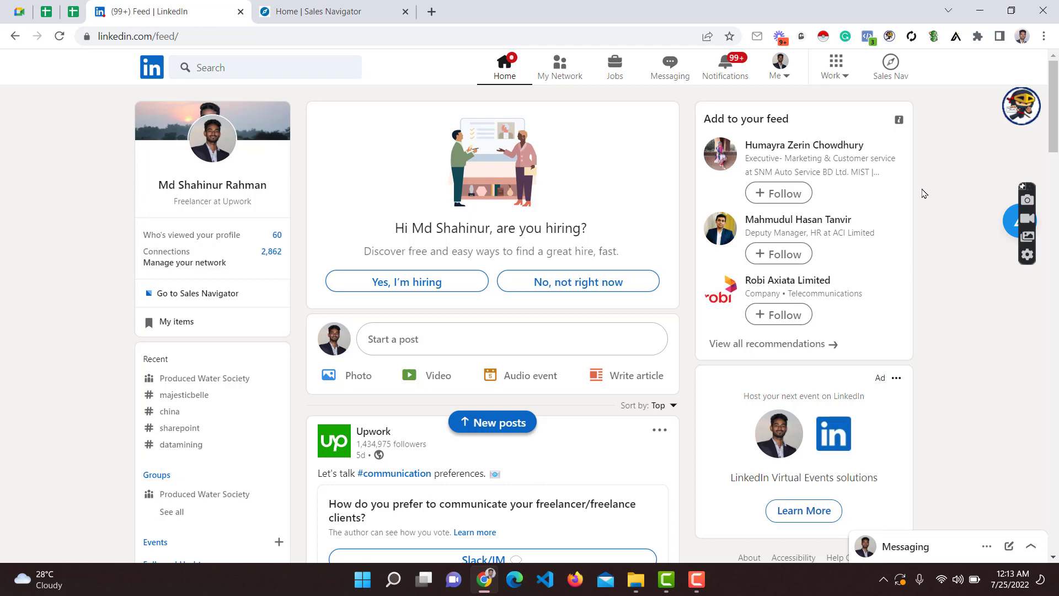
Step: Open Sales Navigator again from the LinkedIn feed and close the earlier Sales Navigator page
{"action": "left_click", "coordinate": [889, 68]}
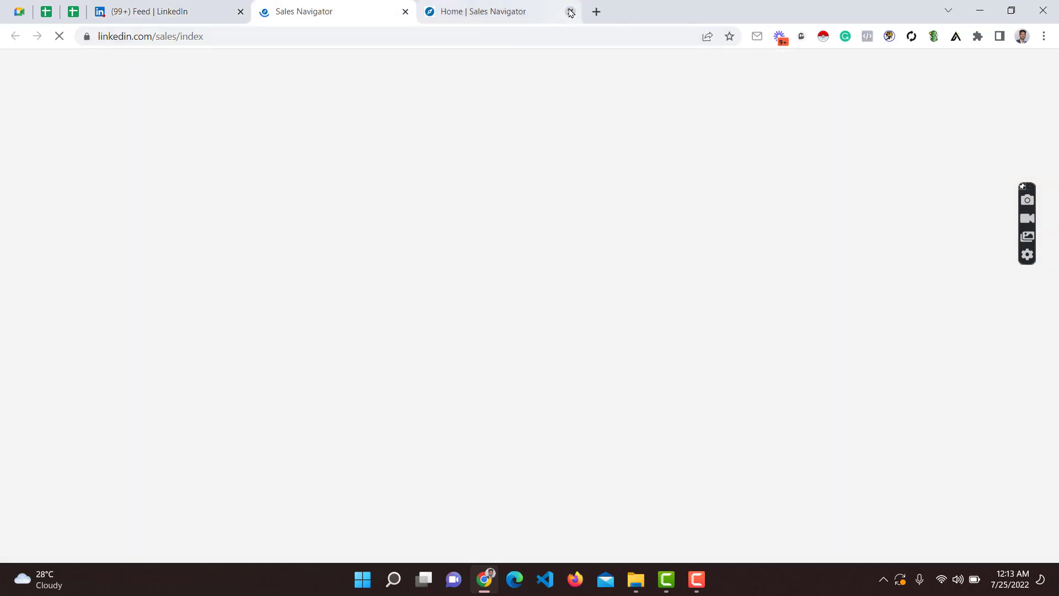
{"action": "left_click", "coordinate": [529, 12]}
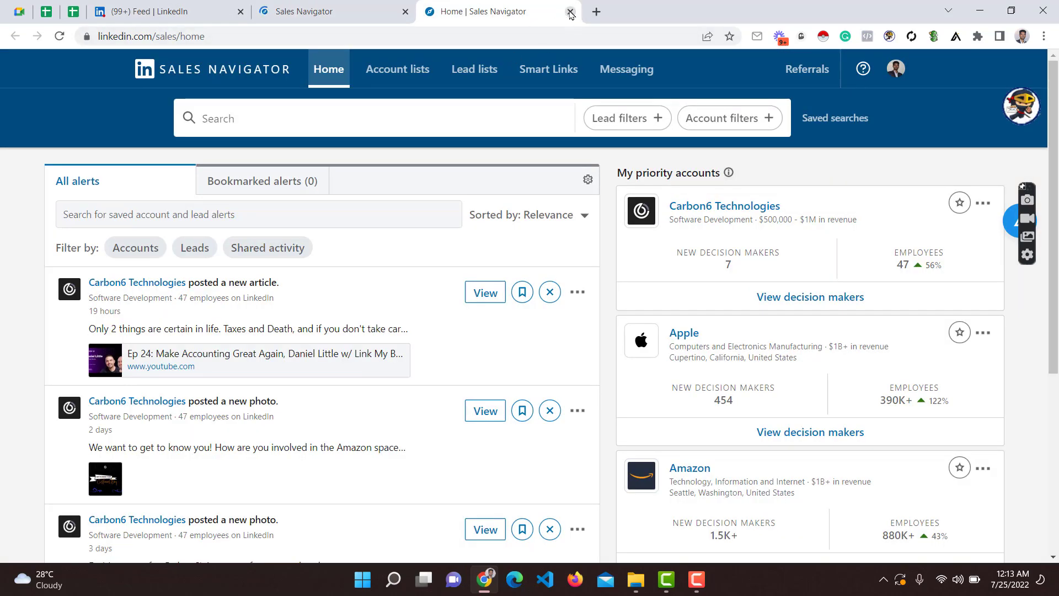
{"action": "key", "text": "ctrl+w"}
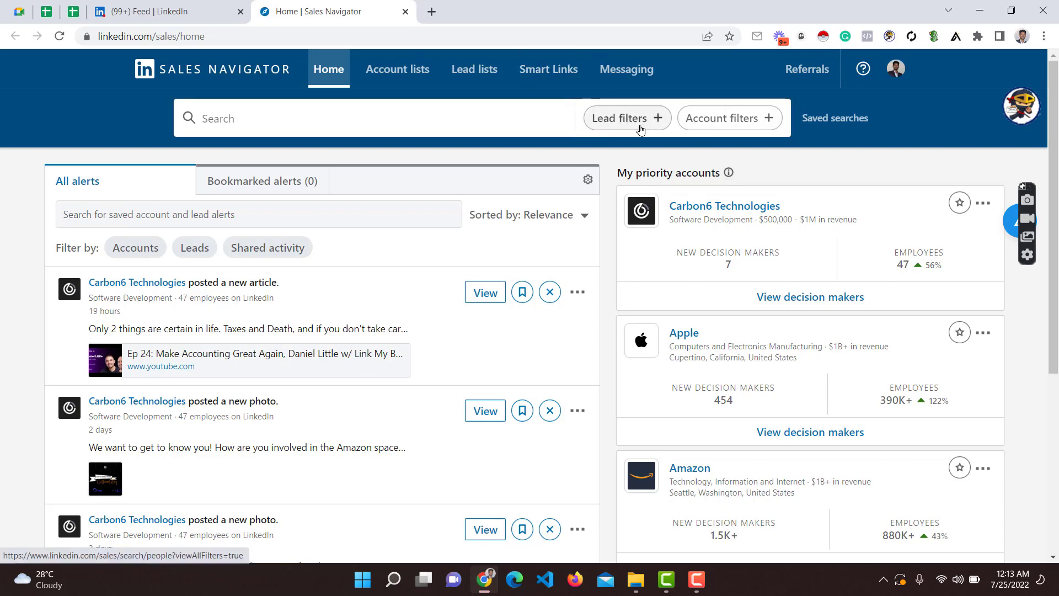
Step: Open the lead search filters and look over the filters available for accounts and for leads
{"action": "left_click", "coordinate": [615, 116]}
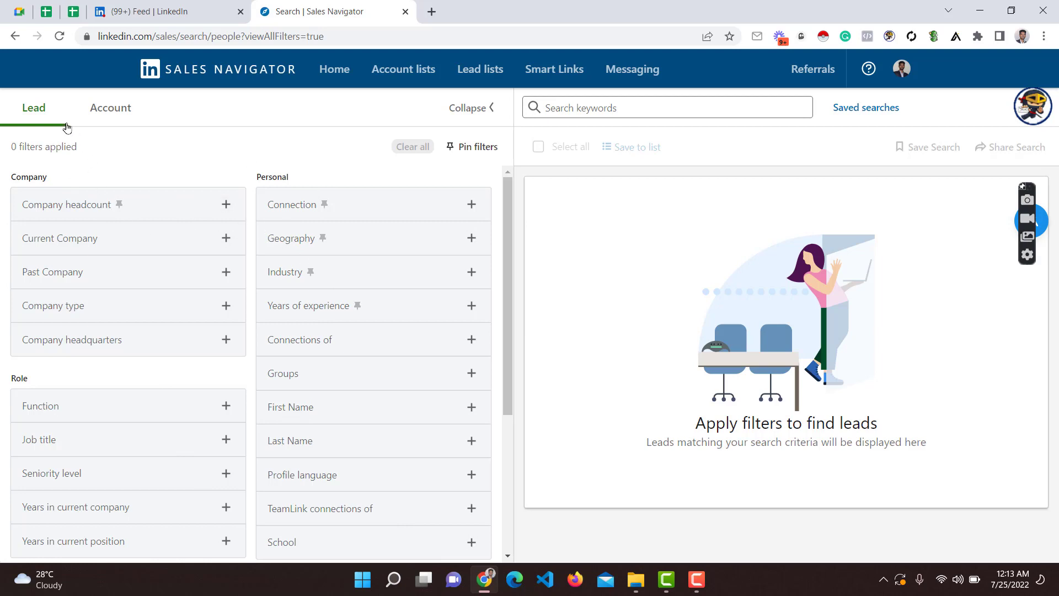
{"action": "left_click", "coordinate": [134, 112]}
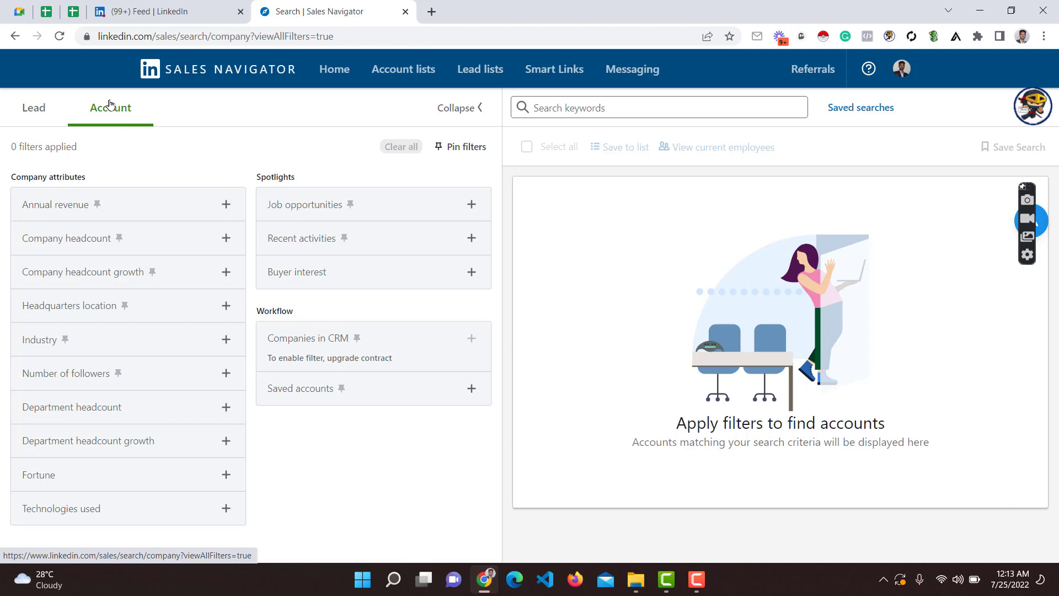
{"action": "left_click", "coordinate": [26, 113]}
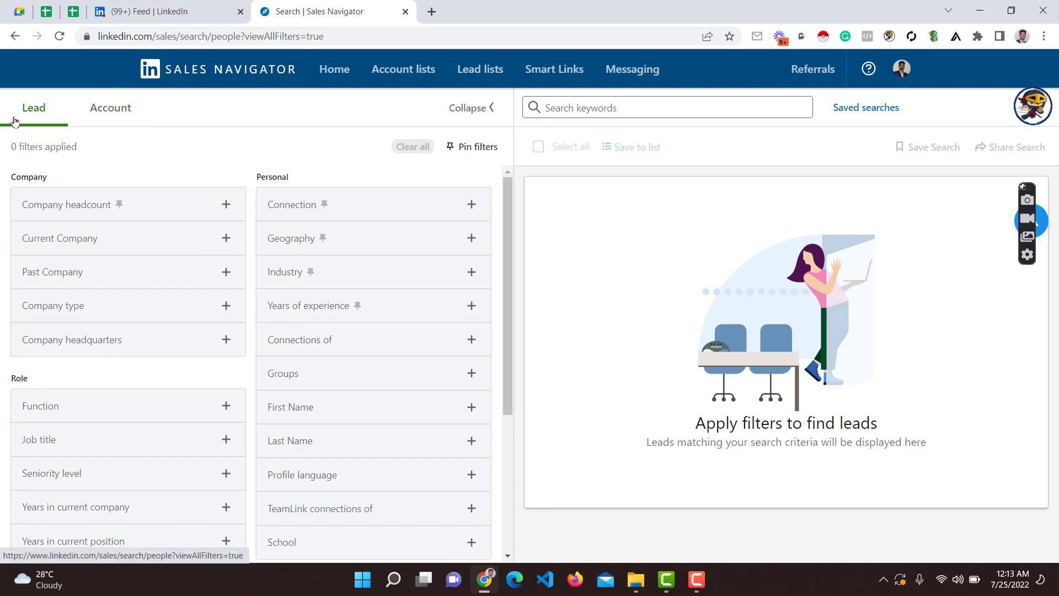
{"action": "scroll", "coordinate": [273, 221], "scroll_direction": "down", "scroll_amount": 4}
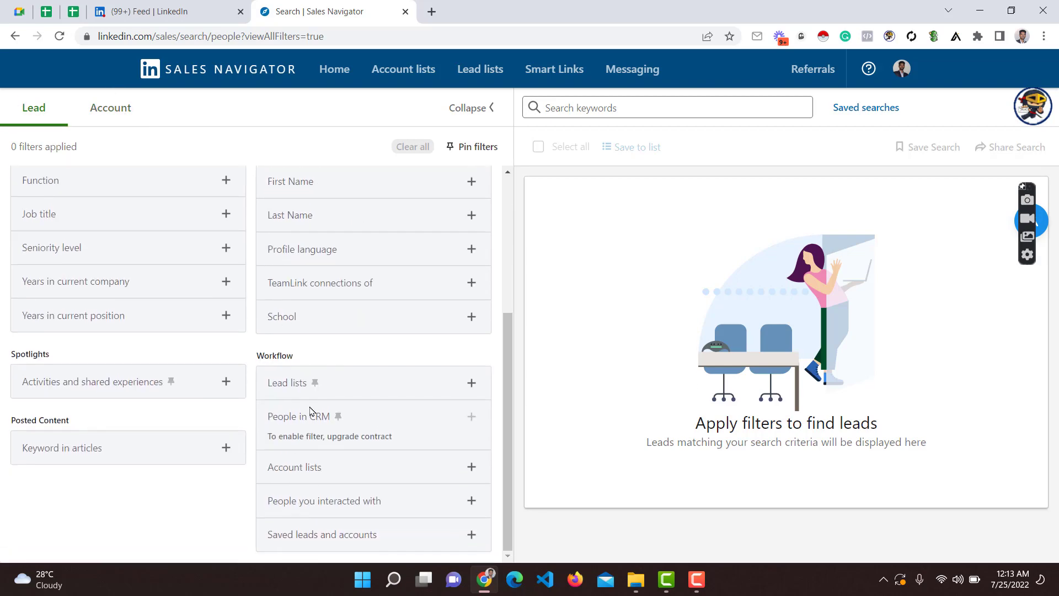
{"action": "scroll", "coordinate": [309, 375], "scroll_direction": "up", "scroll_amount": 4}
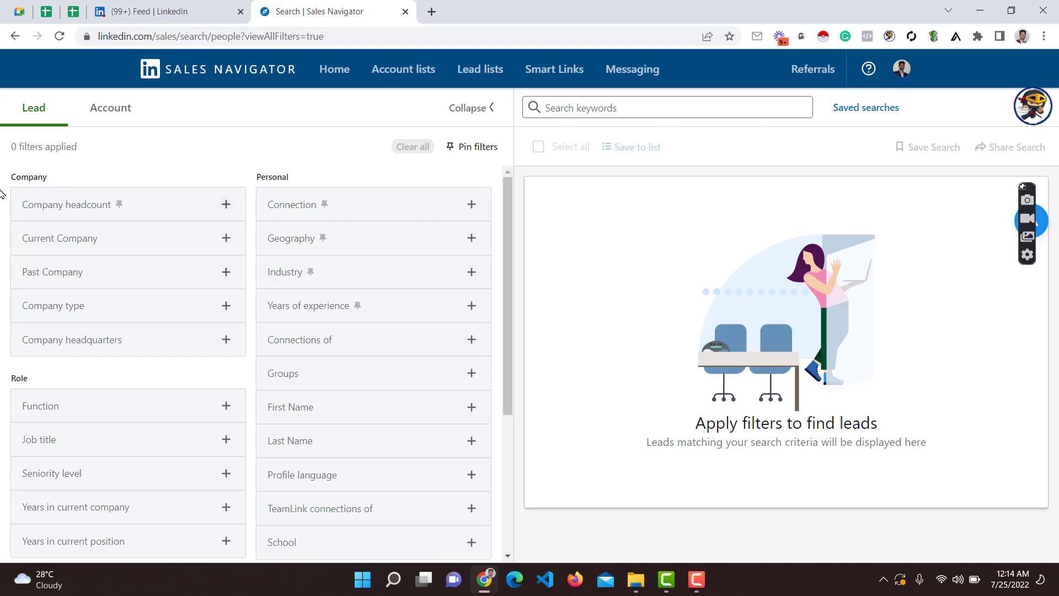
Step: Filter the leads by company headcount, selecting the ranges 11-50 and 51-200
{"action": "left_click_drag", "start_coordinate": [12, 185], "coordinate": [62, 177]}
{"action": "left_click", "coordinate": [124, 169]}
{"action": "left_click", "coordinate": [133, 204]}
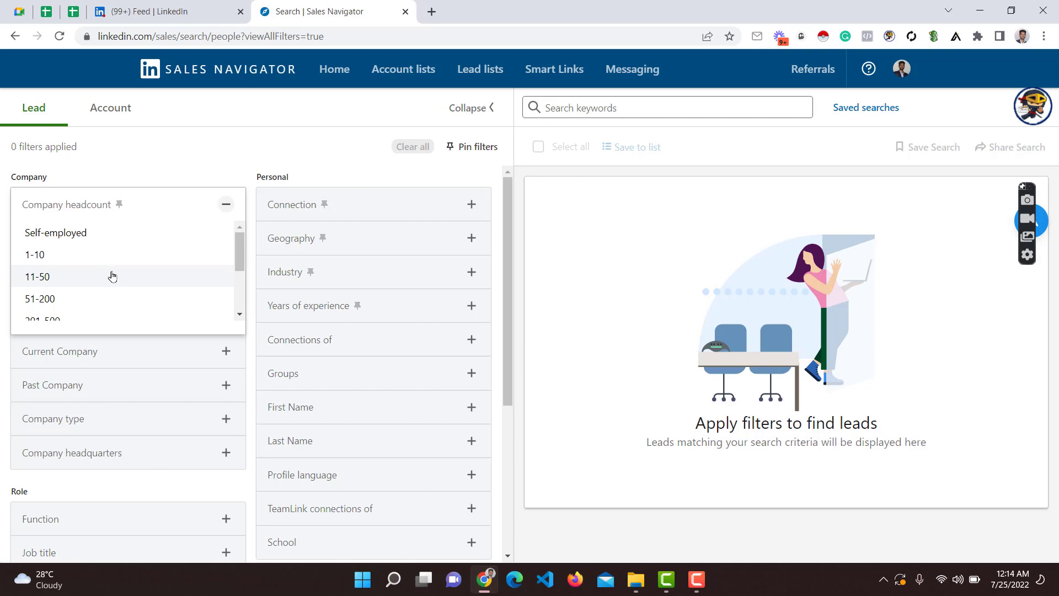
{"action": "left_click", "coordinate": [65, 281]}
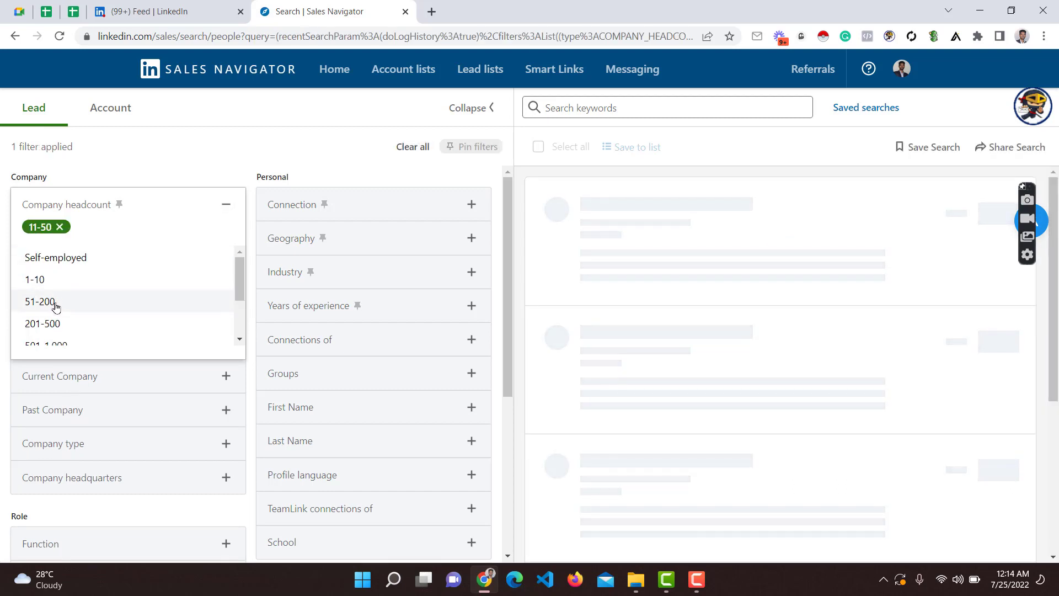
{"action": "left_click", "coordinate": [55, 305]}
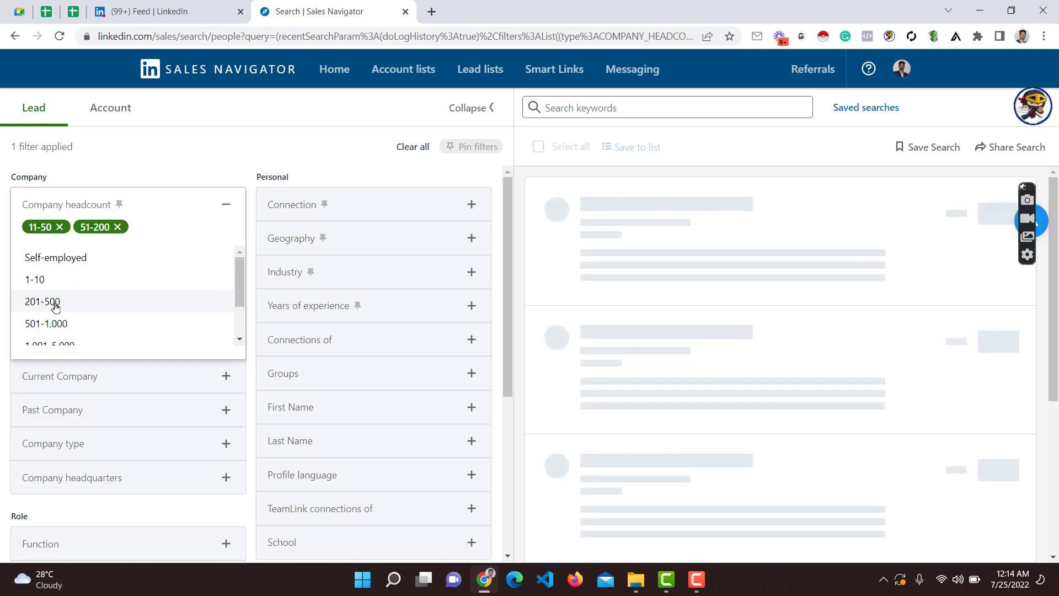
{"action": "left_click", "coordinate": [1, 239]}
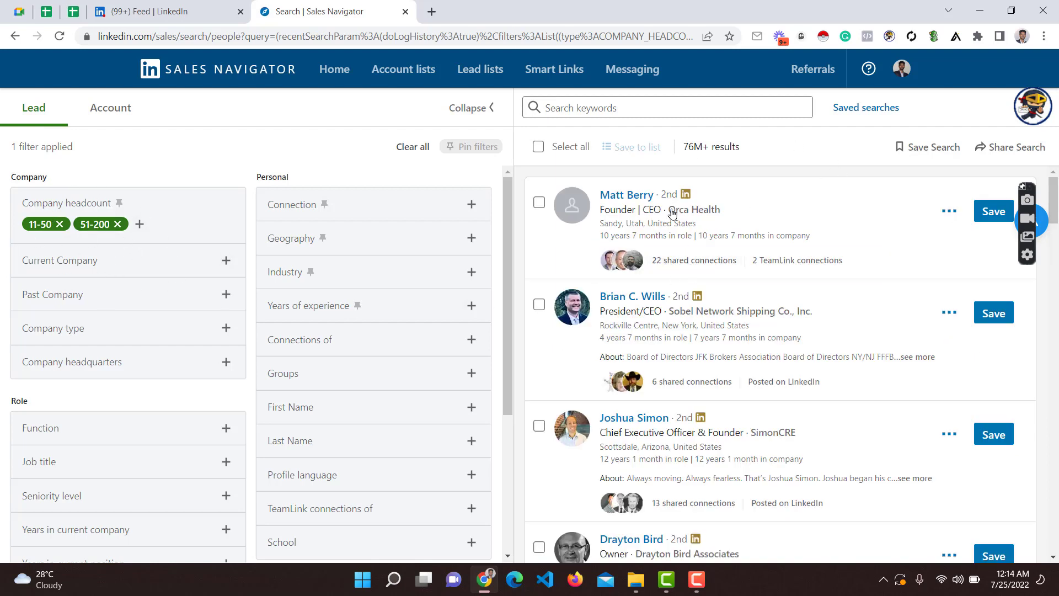
{"action": "left_click_drag", "start_coordinate": [682, 146], "coordinate": [757, 153]}
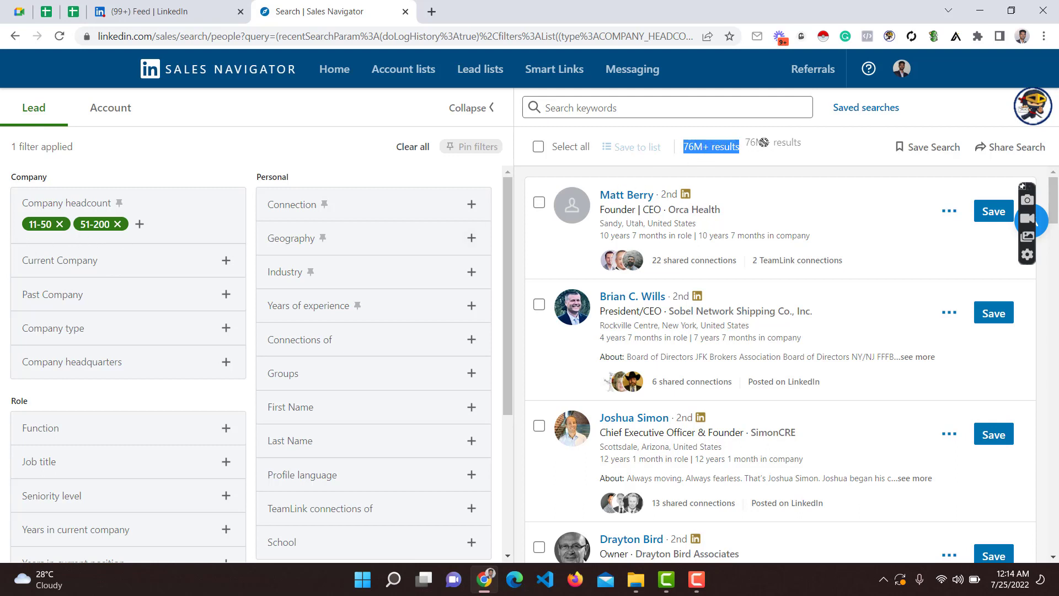
{"action": "left_click", "coordinate": [764, 147]}
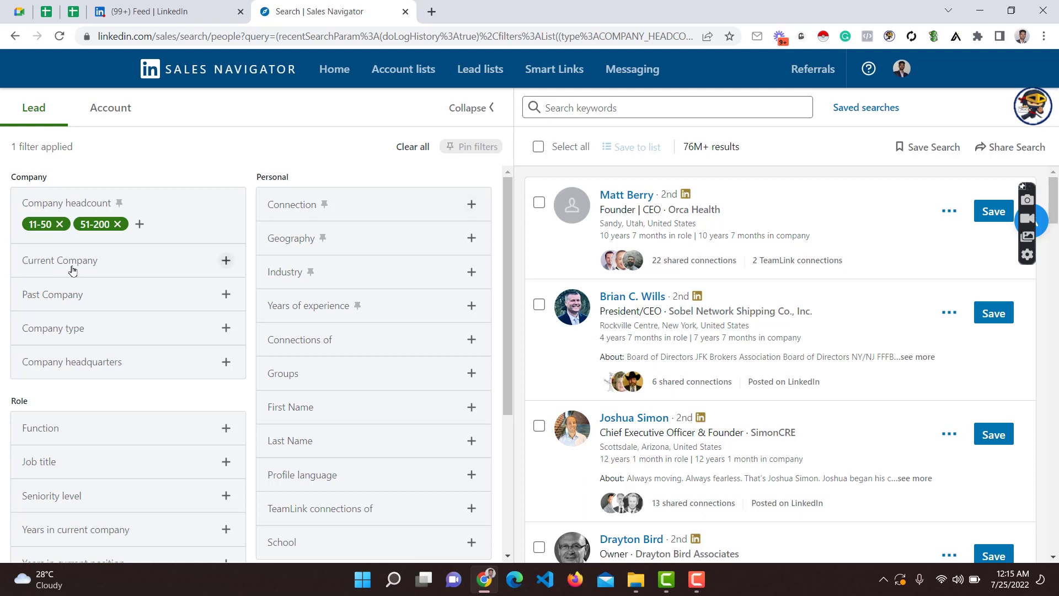
Step: Try entering Fiverr in the Current Company filter and clear the entry without applying it
{"action": "left_click", "coordinate": [135, 265]}
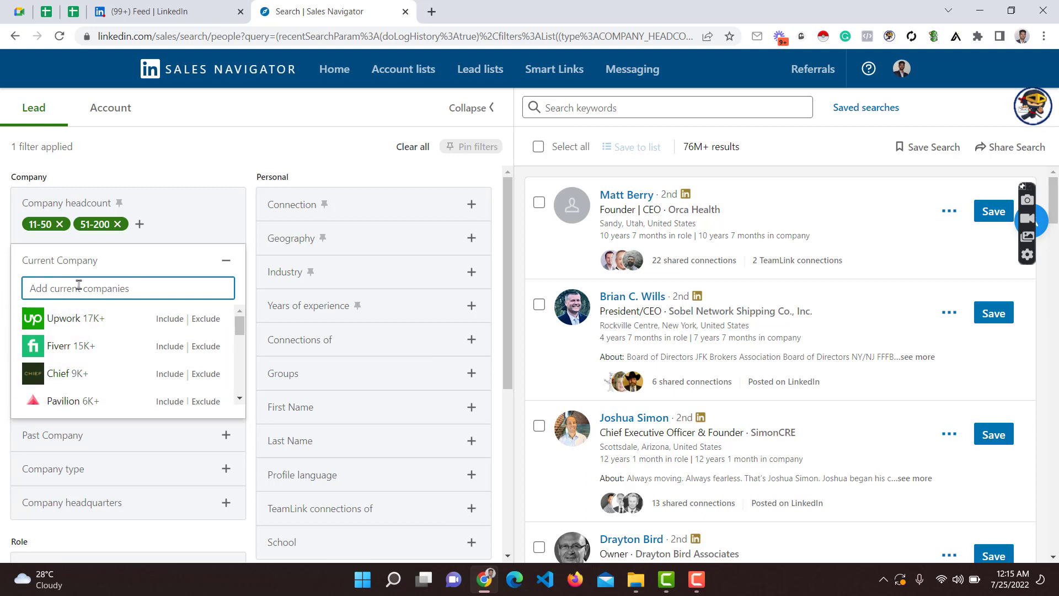
{"action": "type", "text": "Fiverr"}
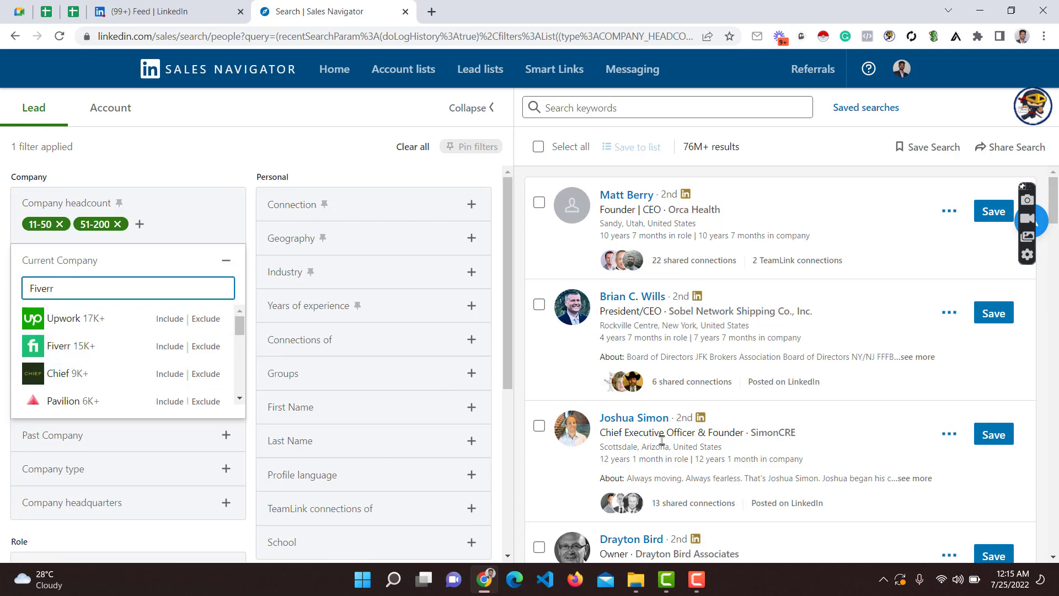
{"action": "double_click", "coordinate": [37, 285]}
{"action": "key", "text": "BackSpace"}
{"action": "left_click", "coordinate": [1, 292]}
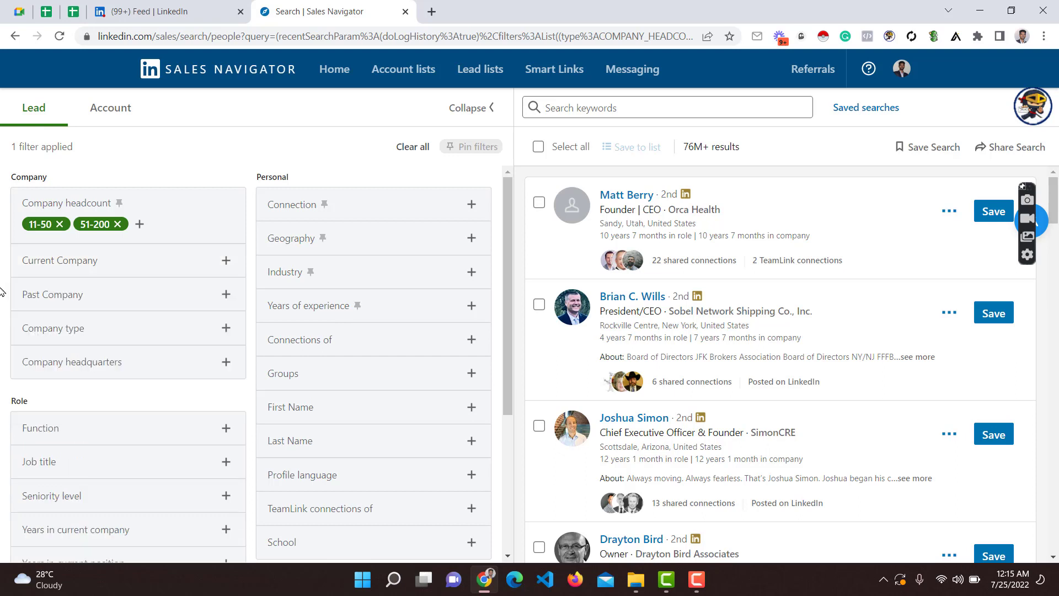
Step: Examine the suggested companies in the Past Company and Current Company filters without applying any
{"action": "left_click", "coordinate": [91, 305]}
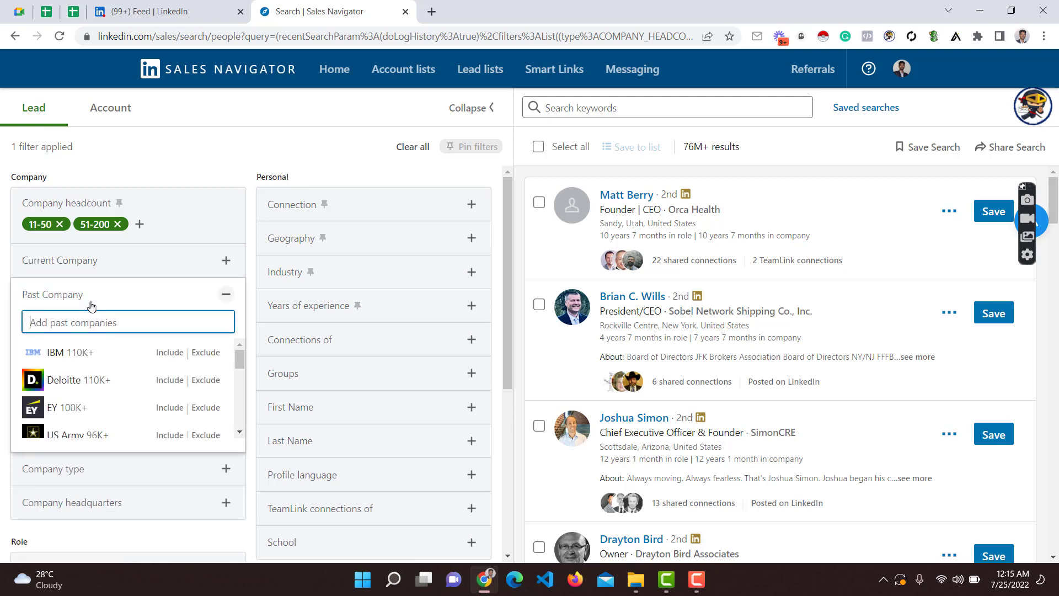
{"action": "left_click", "coordinate": [86, 260]}
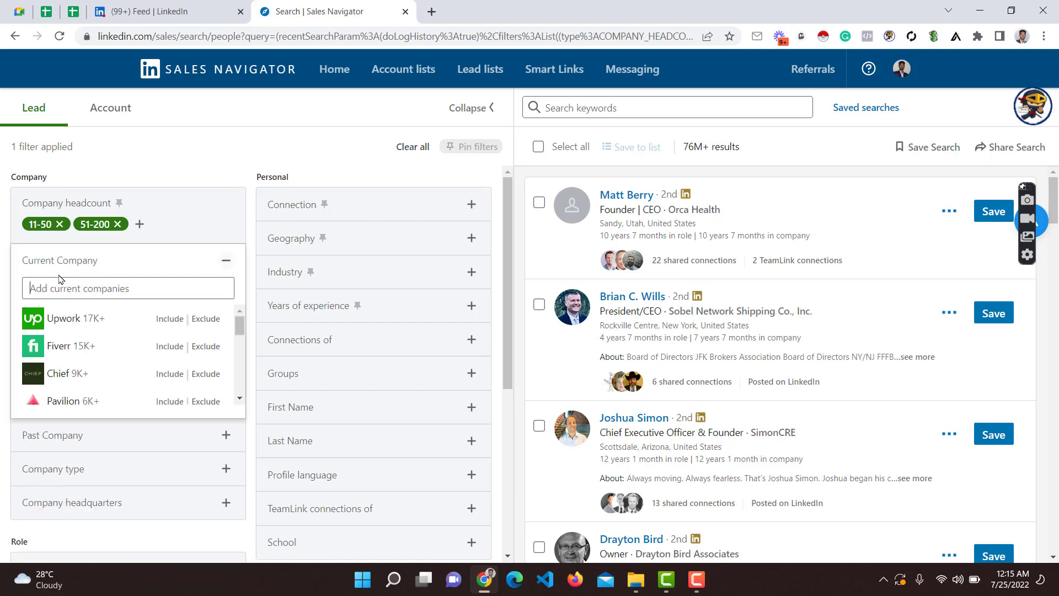
{"action": "left_click", "coordinate": [2, 296]}
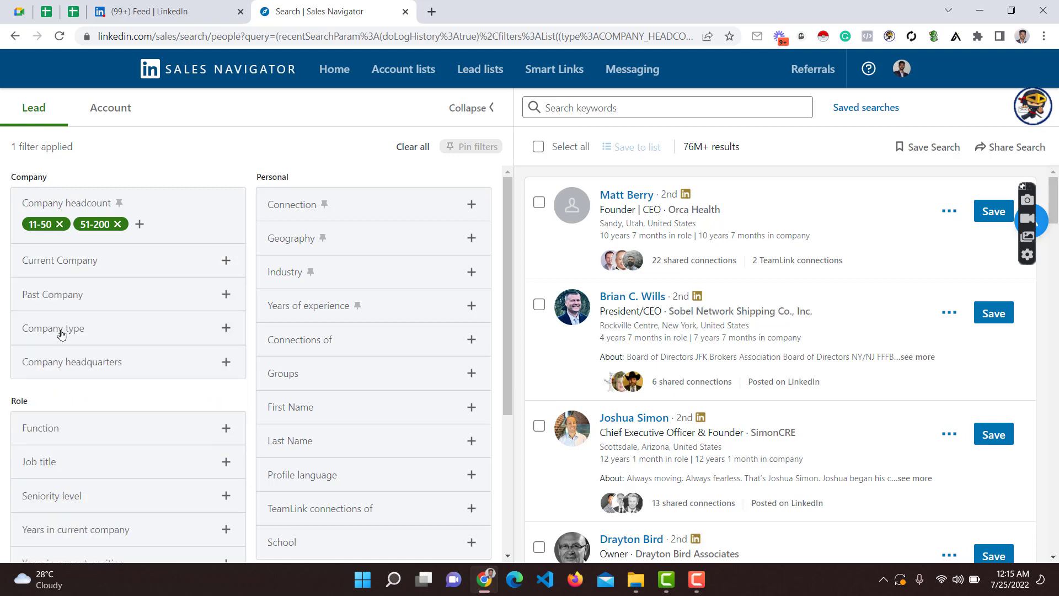
{"action": "left_click", "coordinate": [80, 299]}
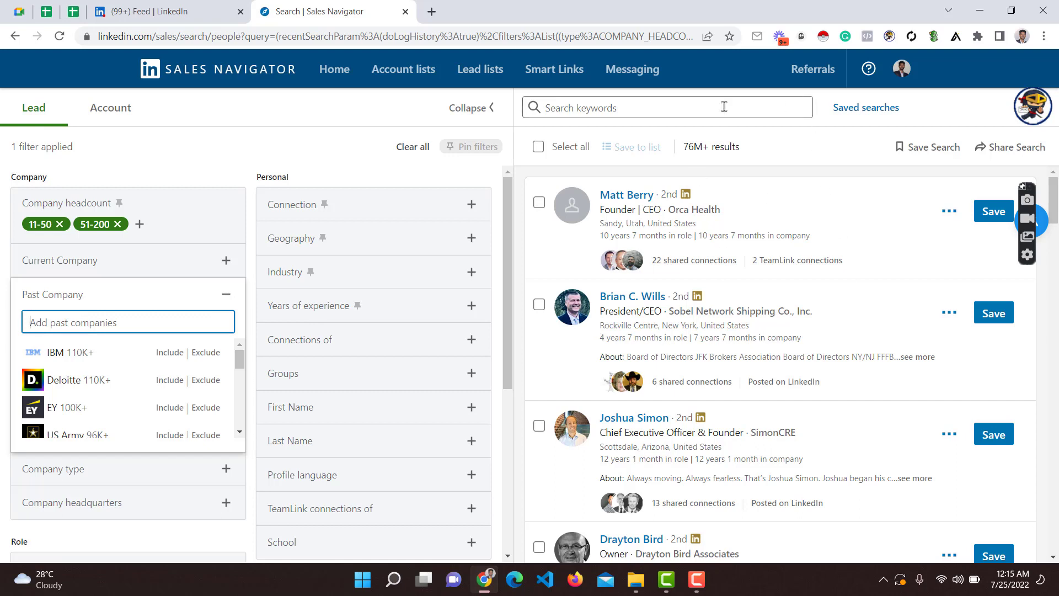
{"action": "left_click", "coordinate": [61, 294]}
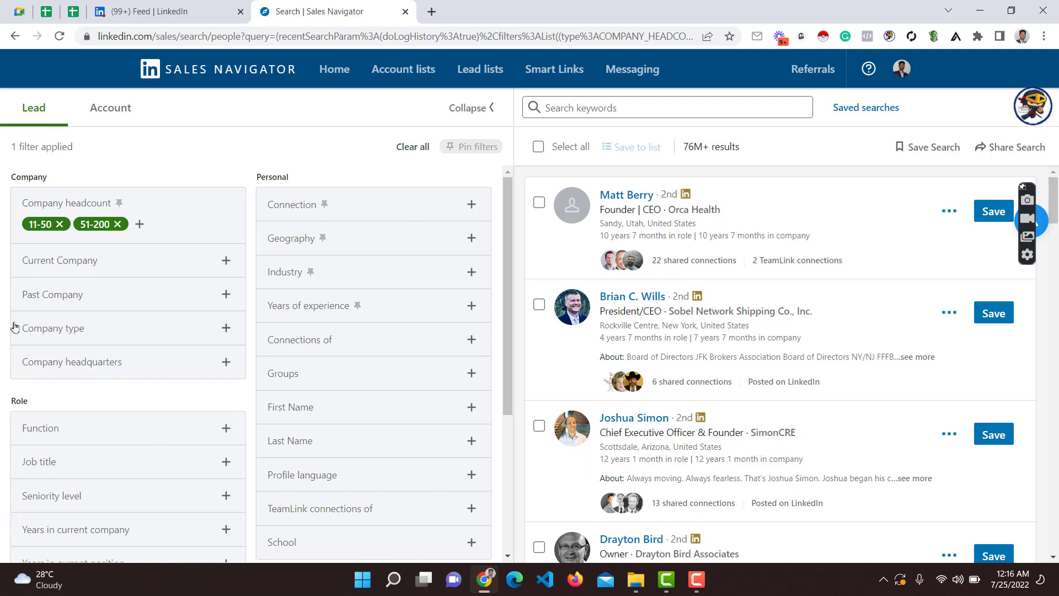
Step: Examine the company types offered in the Company type filter without selecting any
{"action": "left_click", "coordinate": [96, 330]}
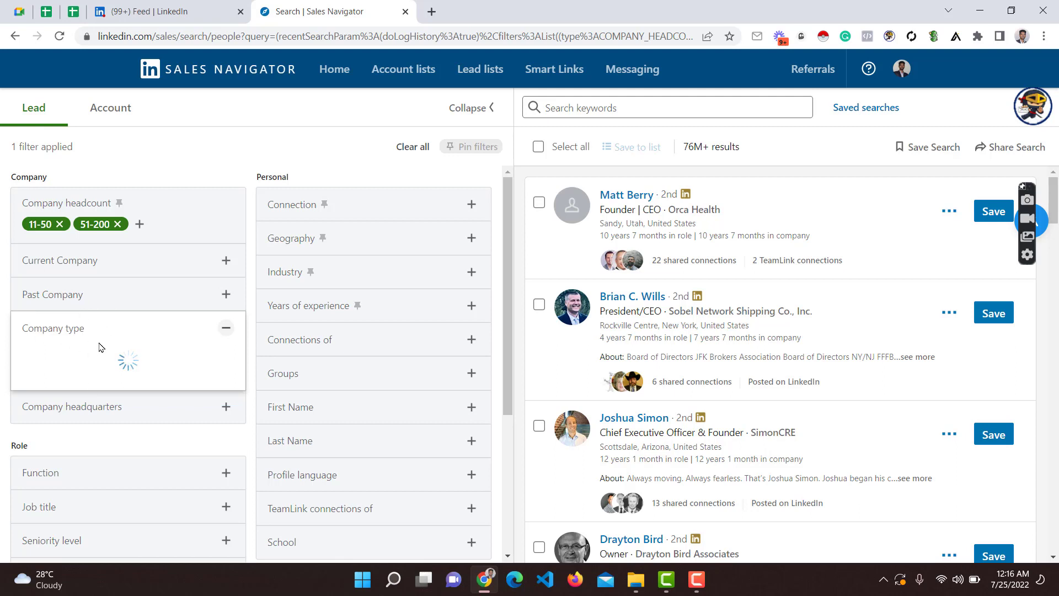
{"action": "left_click", "coordinate": [226, 329]}
{"action": "left_click", "coordinate": [87, 333]}
{"action": "left_click", "coordinate": [56, 39]}
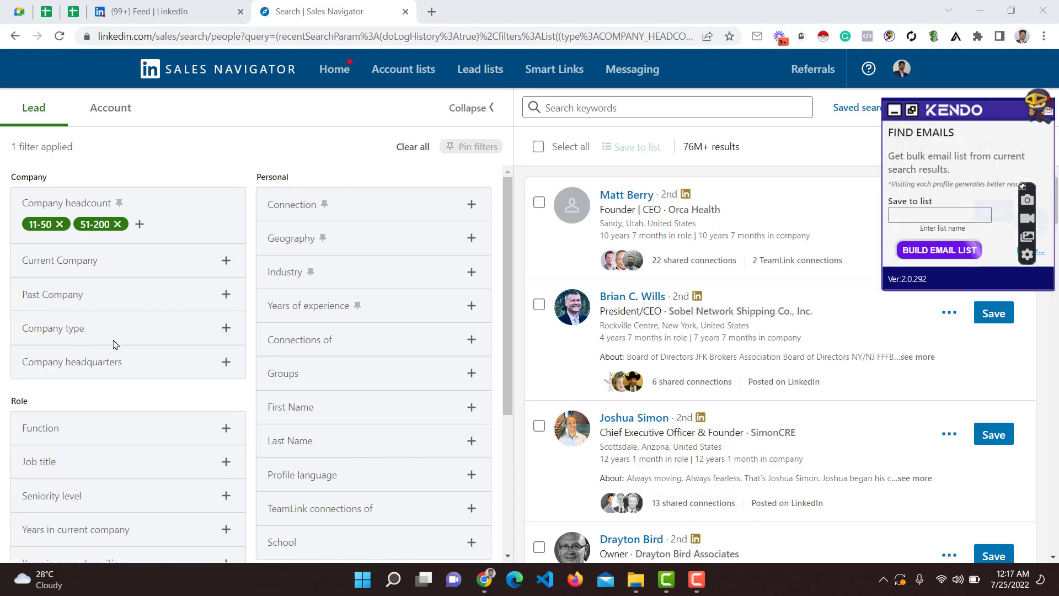
{"action": "left_click", "coordinate": [95, 333]}
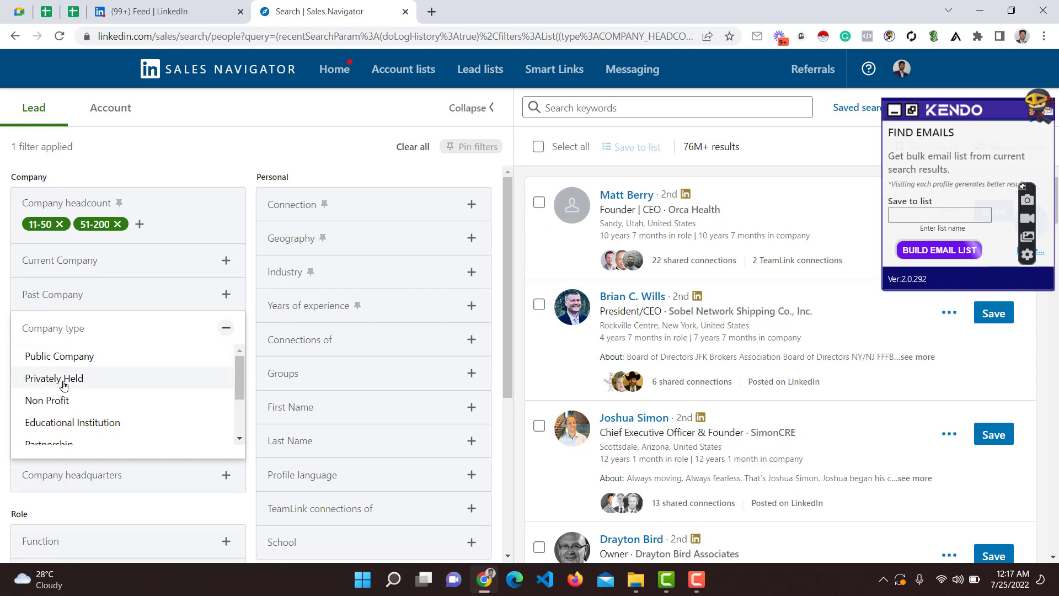
{"action": "scroll", "coordinate": [133, 379], "scroll_direction": "down", "scroll_amount": 3}
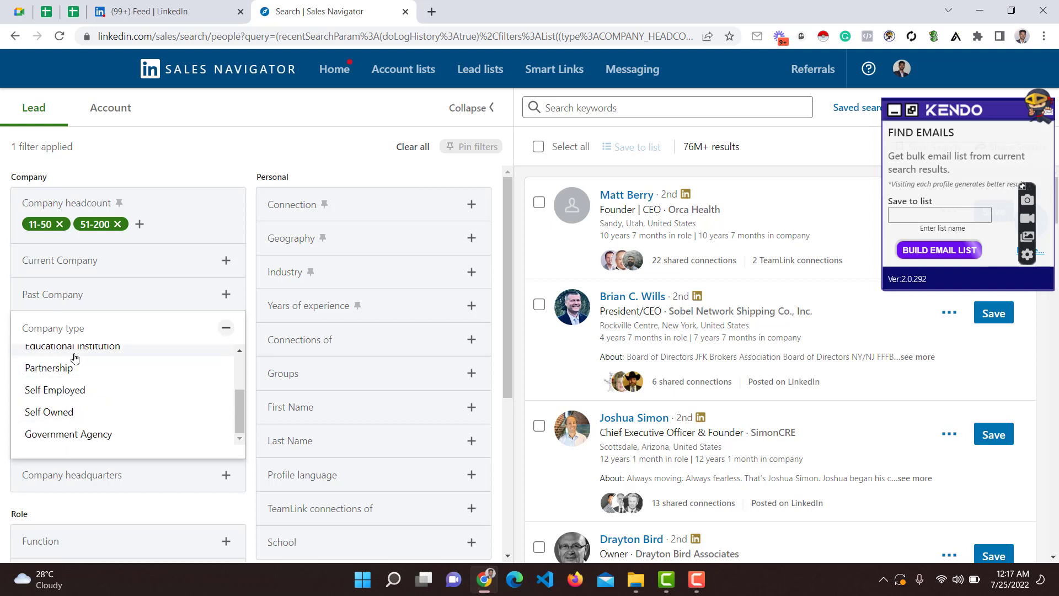
{"action": "scroll", "coordinate": [119, 364], "scroll_direction": "up", "scroll_amount": 3}
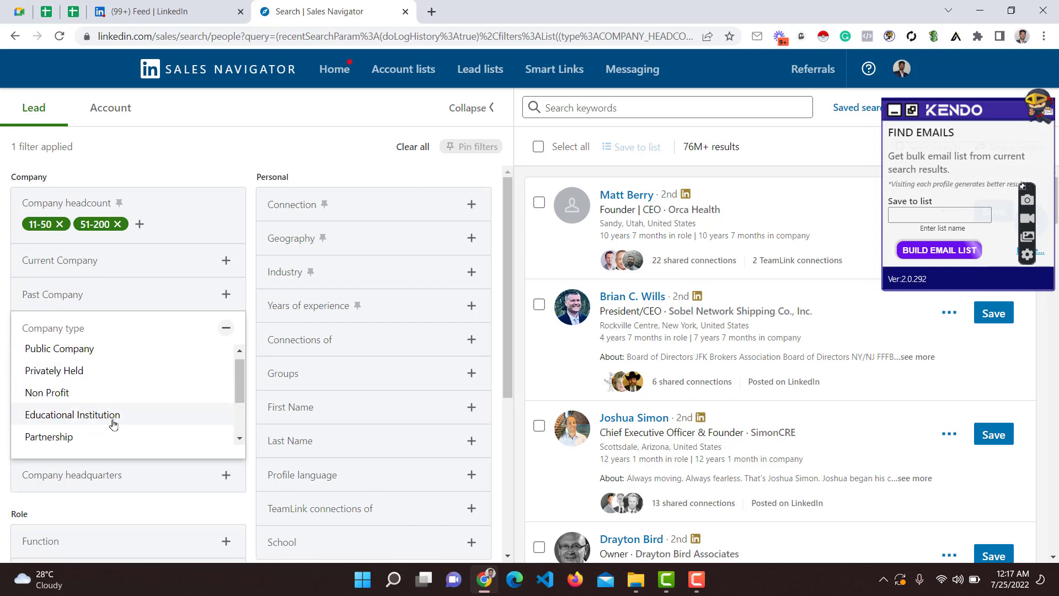
{"action": "scroll", "coordinate": [113, 423], "scroll_direction": "down", "scroll_amount": 3}
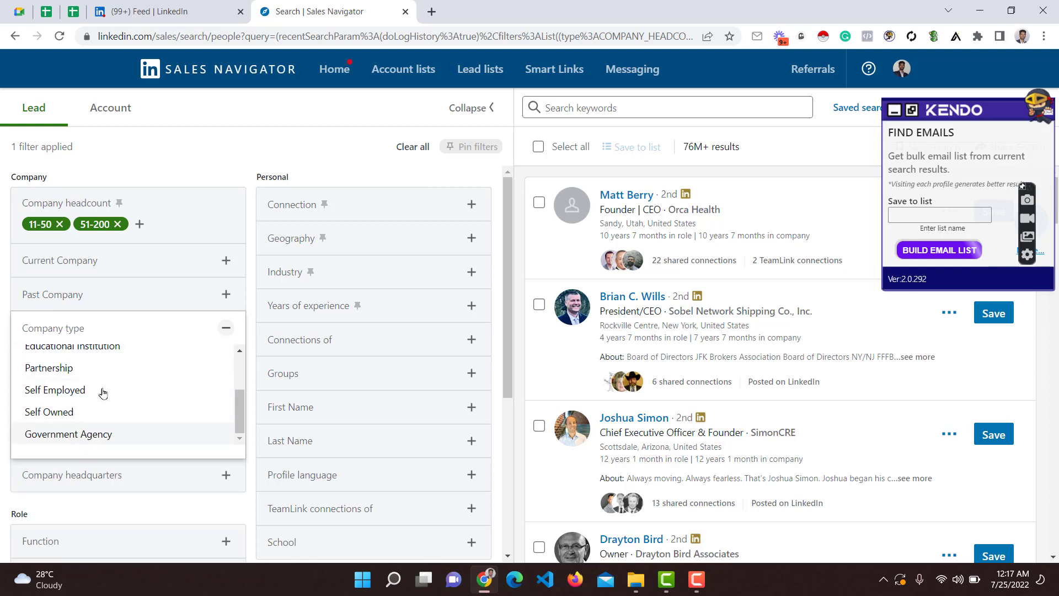
{"action": "scroll", "coordinate": [77, 408], "scroll_direction": "up", "scroll_amount": 3}
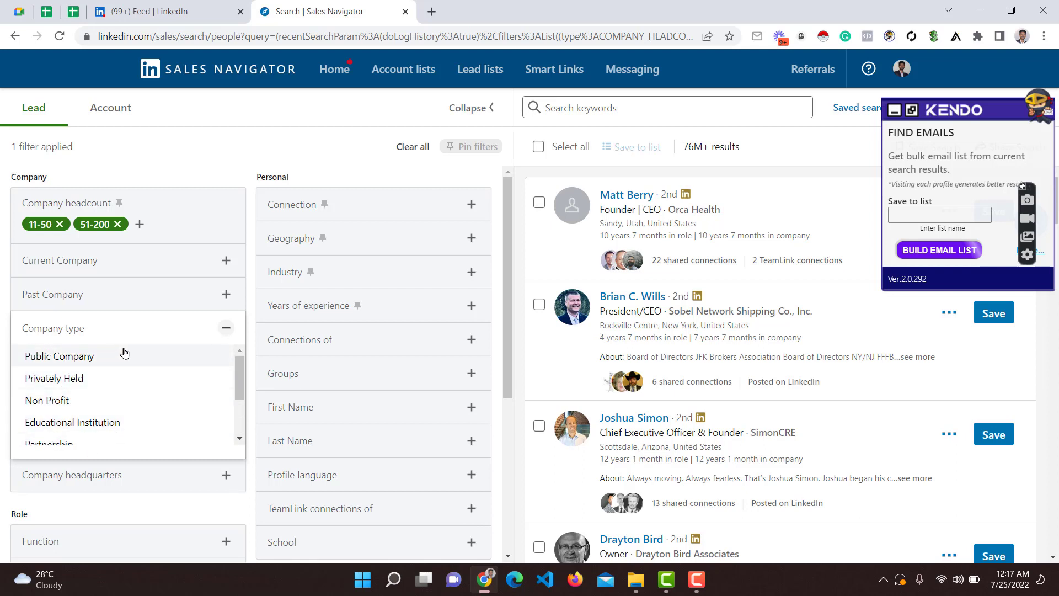
{"action": "left_click", "coordinate": [2, 340]}
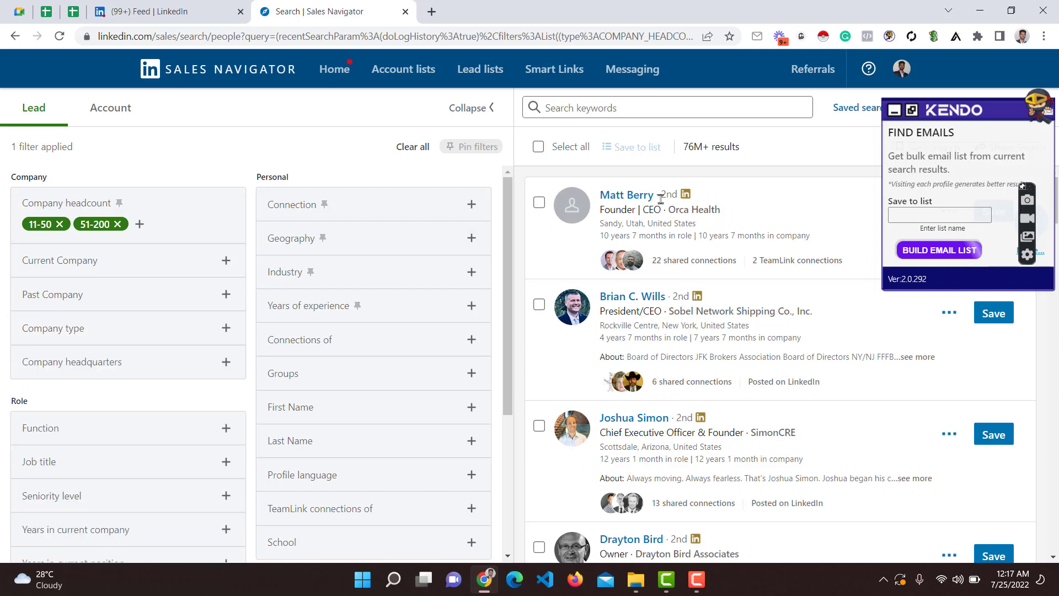
{"action": "left_click", "coordinate": [72, 330]}
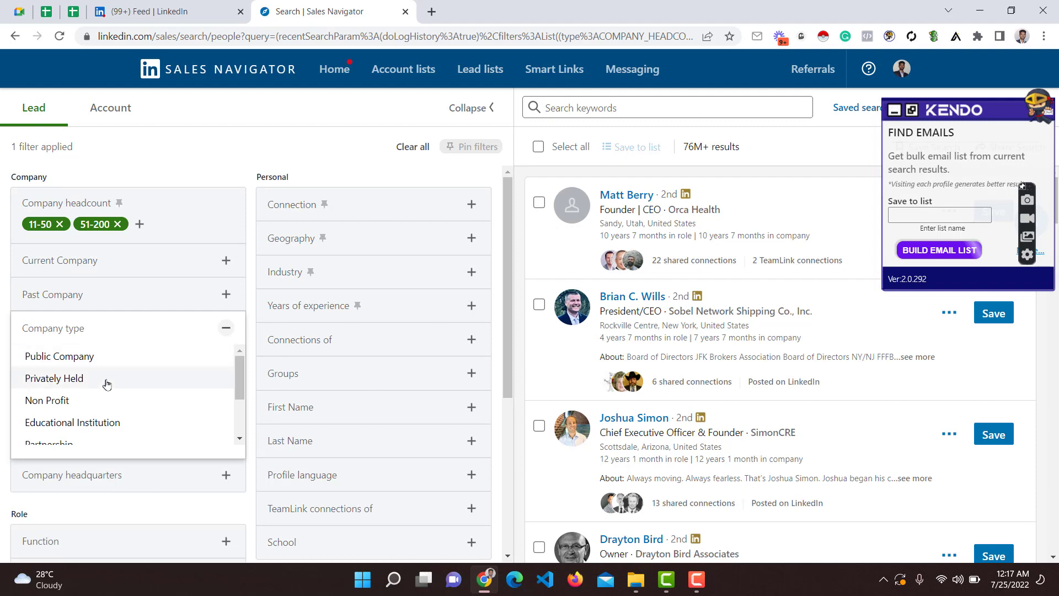
{"action": "scroll", "coordinate": [105, 380], "scroll_direction": "down", "scroll_amount": 2}
{"action": "scroll", "coordinate": [105, 380], "scroll_direction": "up", "scroll_amount": 3}
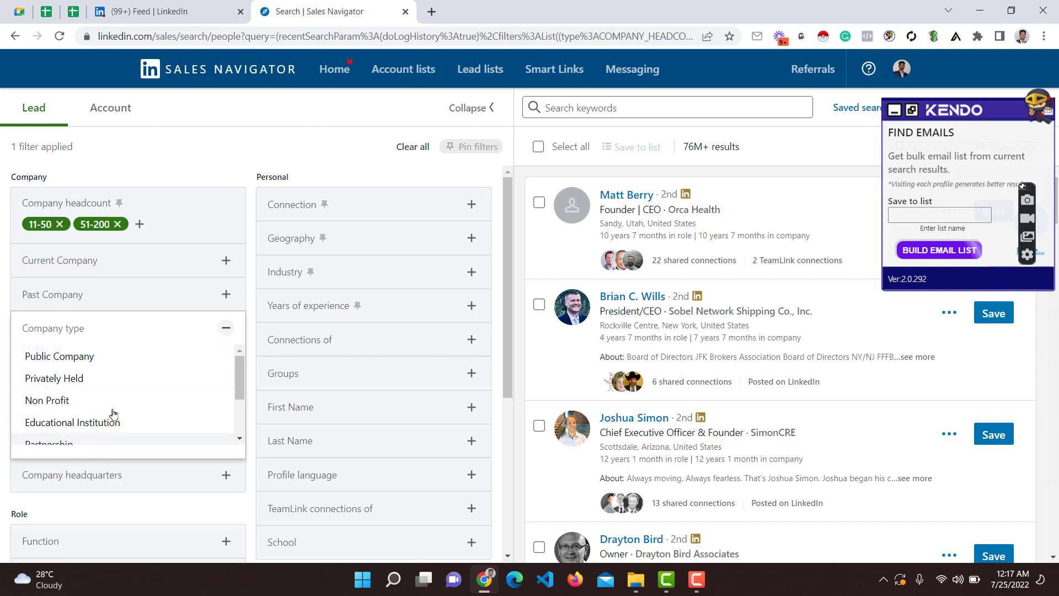
{"action": "scroll", "coordinate": [113, 397], "scroll_direction": "down", "scroll_amount": 2}
{"action": "scroll", "coordinate": [118, 403], "scroll_direction": "up", "scroll_amount": 2}
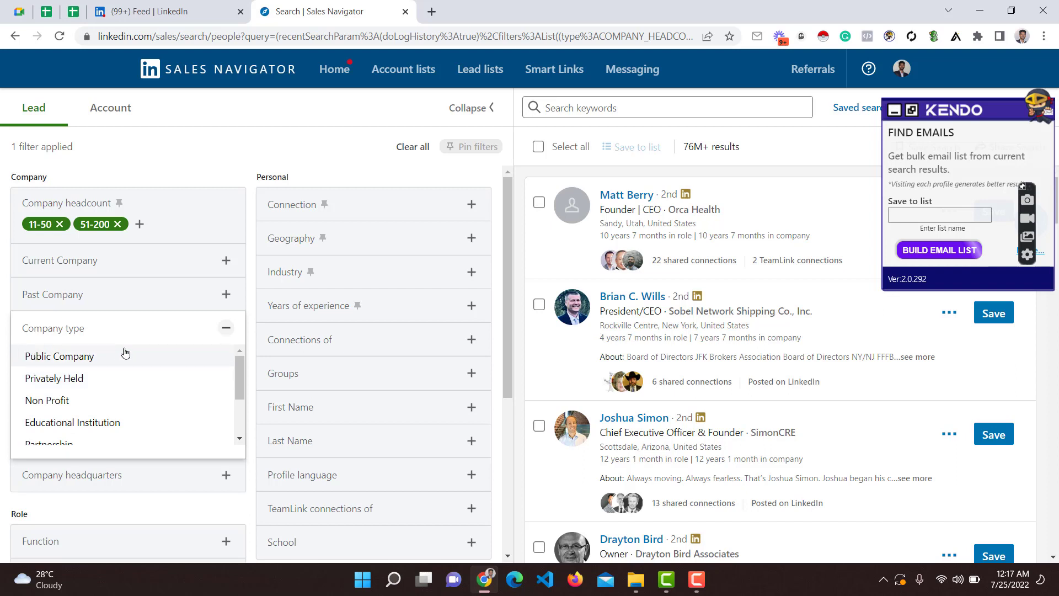
{"action": "left_click", "coordinate": [2, 351]}
Step: Filter the leads by company headquarters, including United States, and minimise the Kendo email finder panel
{"action": "scroll", "coordinate": [237, 308], "scroll_direction": "down", "scroll_amount": 2}
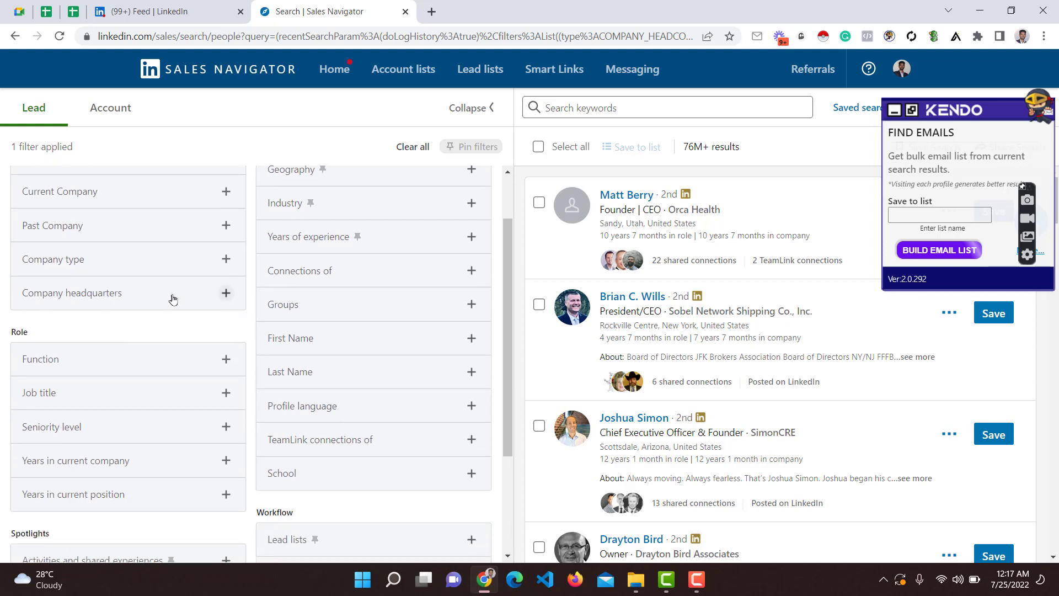
{"action": "left_click", "coordinate": [71, 294]}
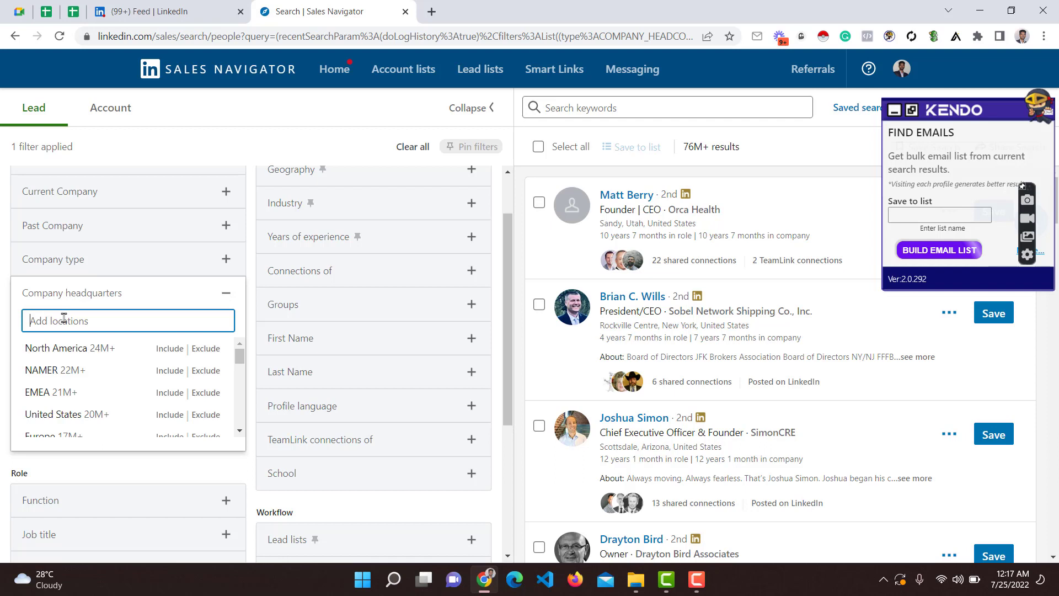
{"action": "type", "text": "United "}
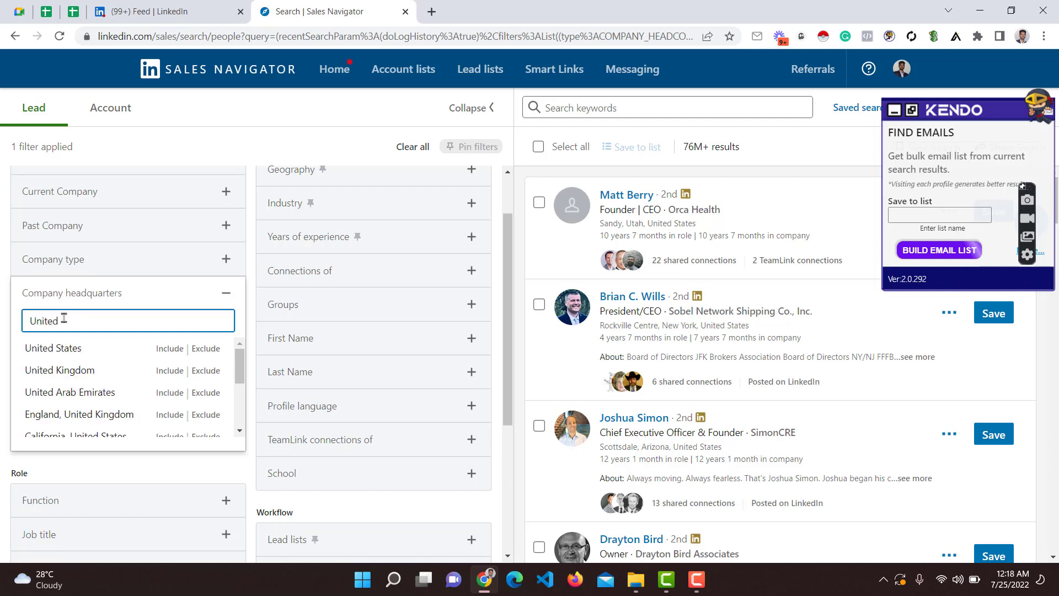
{"action": "type", "text": "ta"}
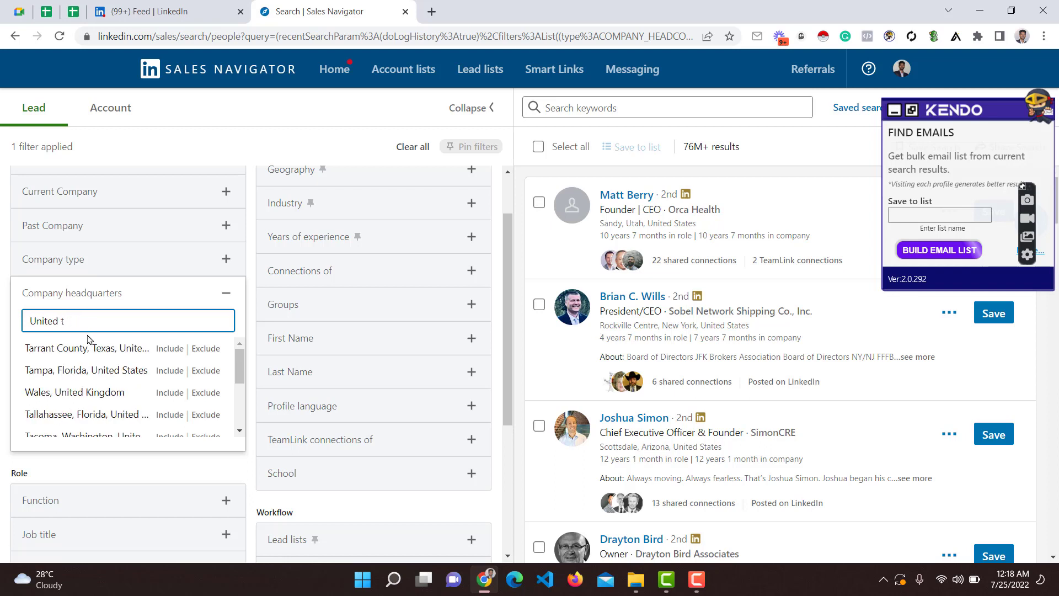
{"action": "key", "text": "BackSpace"}
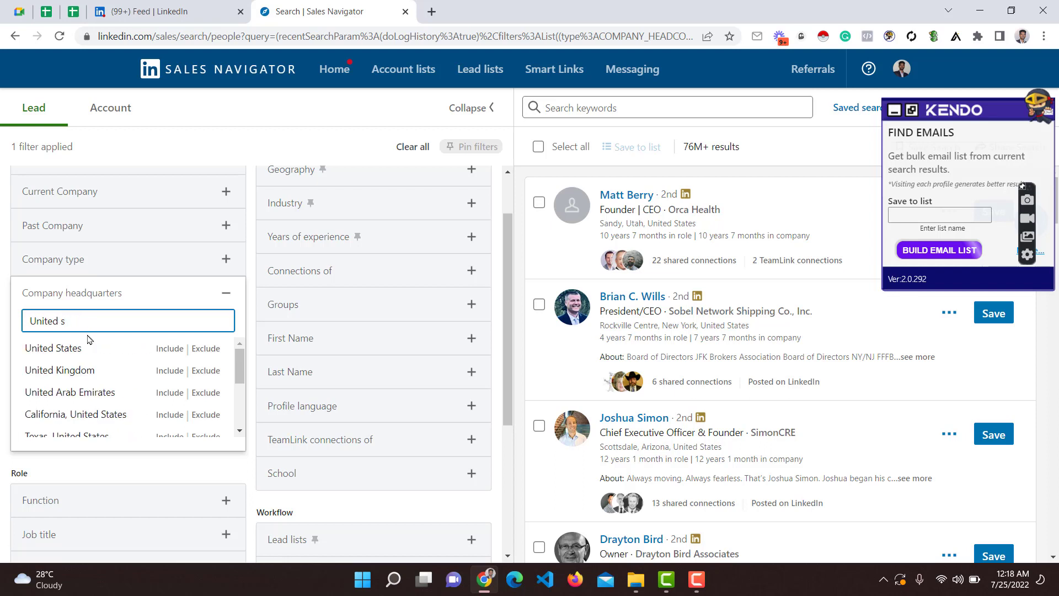
{"action": "left_click", "coordinate": [62, 347]}
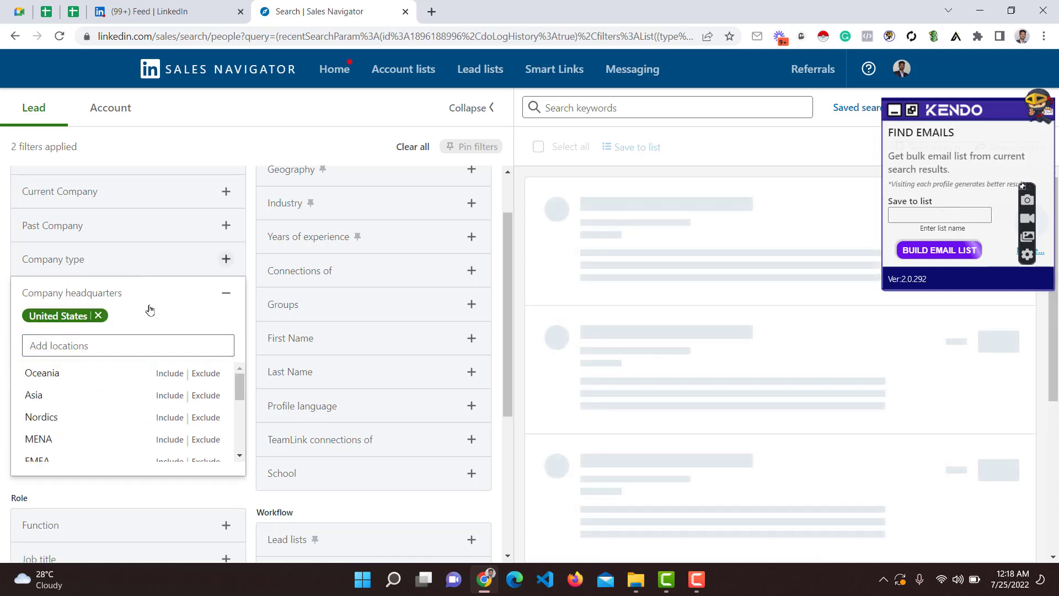
{"action": "left_click", "coordinate": [893, 112]}
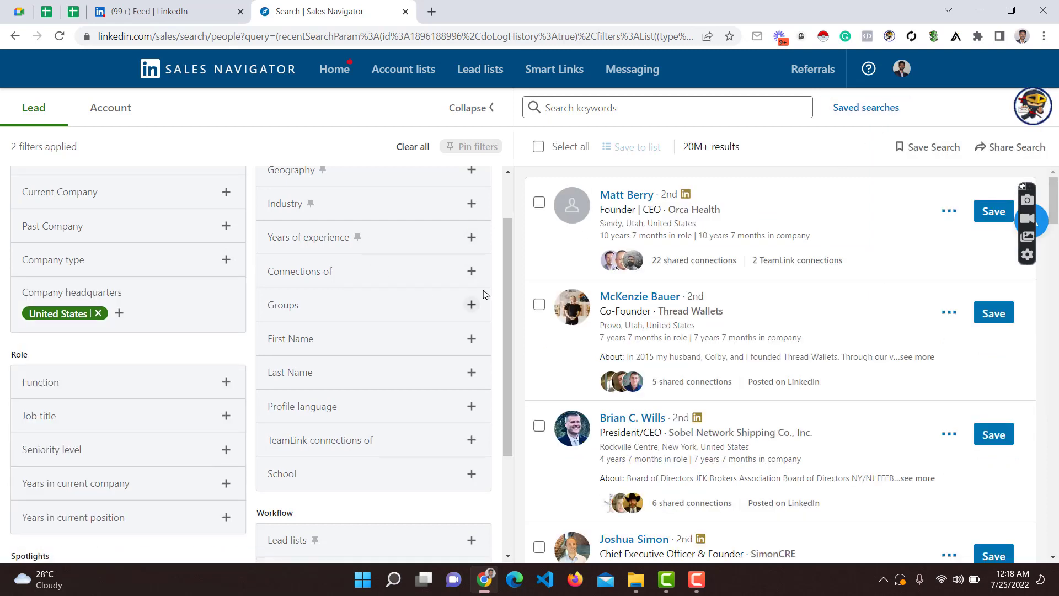
Step: Review the total number of results and the first leads listed for the applied filters
{"action": "scroll", "coordinate": [484, 294], "scroll_direction": "up", "scroll_amount": 2}
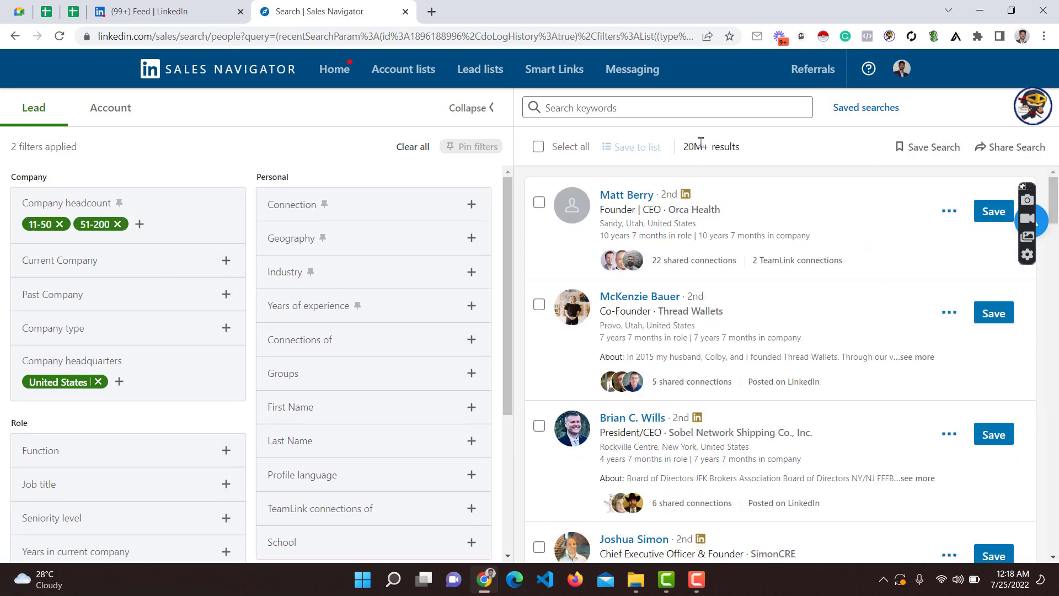
{"action": "left_click_drag", "start_coordinate": [684, 148], "coordinate": [744, 144]}
{"action": "left_click", "coordinate": [782, 136]}
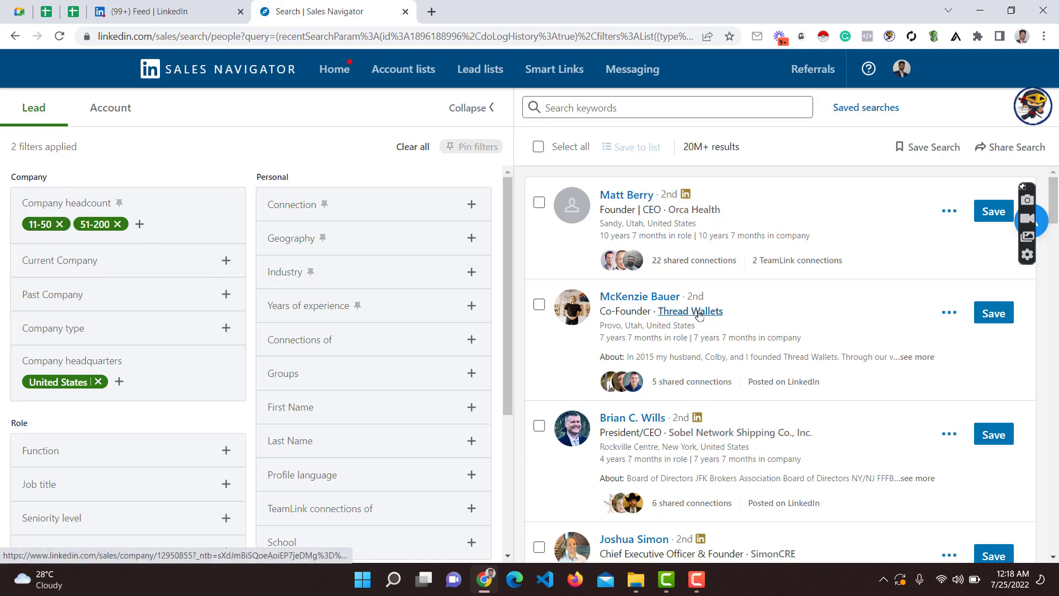
{"action": "scroll", "coordinate": [640, 301], "scroll_direction": "down", "scroll_amount": 3}
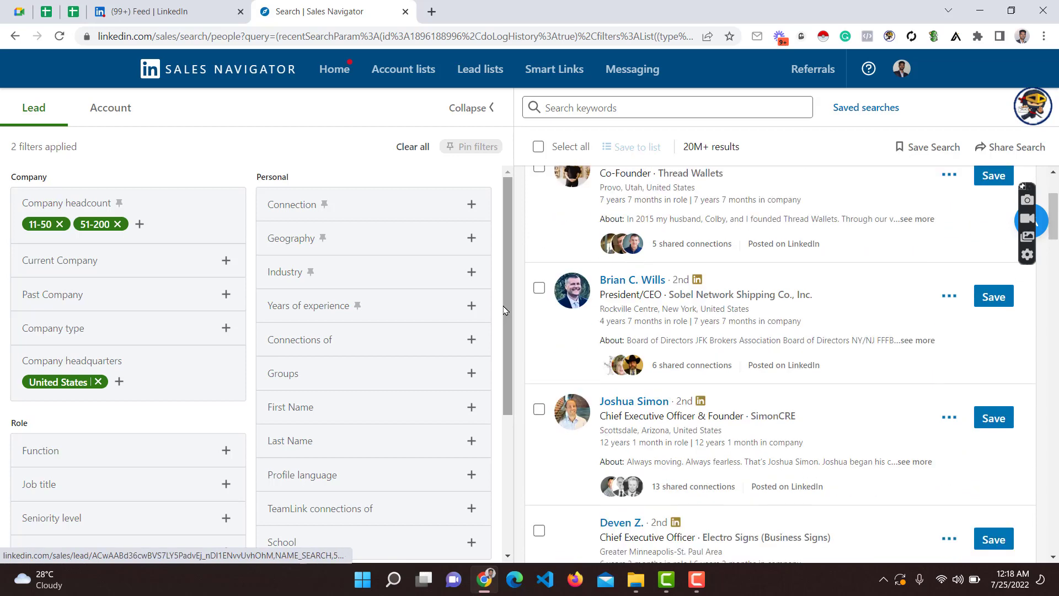
{"action": "scroll", "coordinate": [646, 231], "scroll_direction": "up", "scroll_amount": 3}
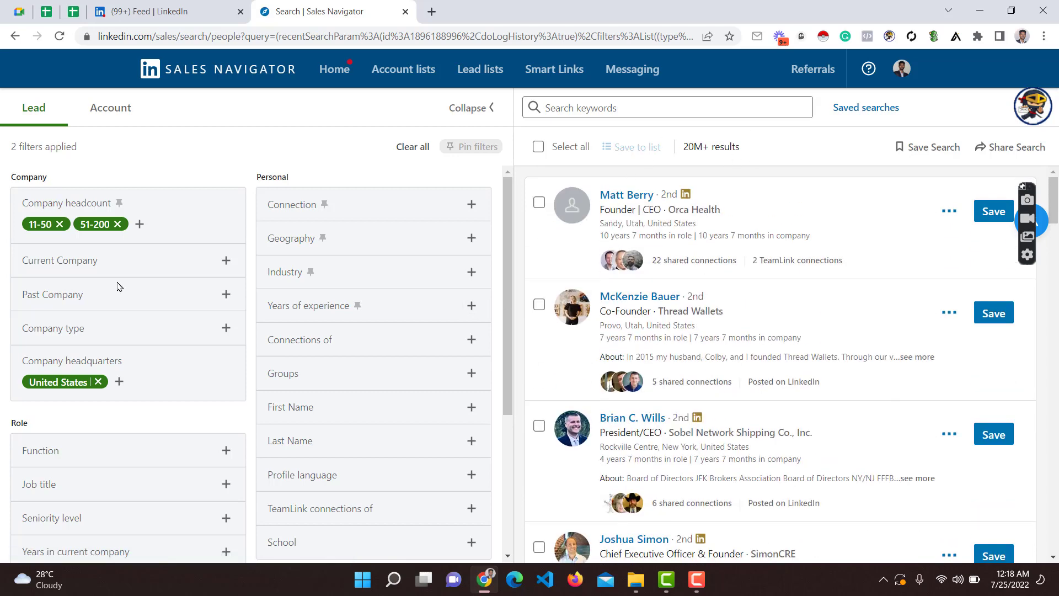
Step: Look over the Role filter group and examine the suggestions in its Function filter without applying any
{"action": "scroll", "coordinate": [92, 291], "scroll_direction": "down", "scroll_amount": 3}
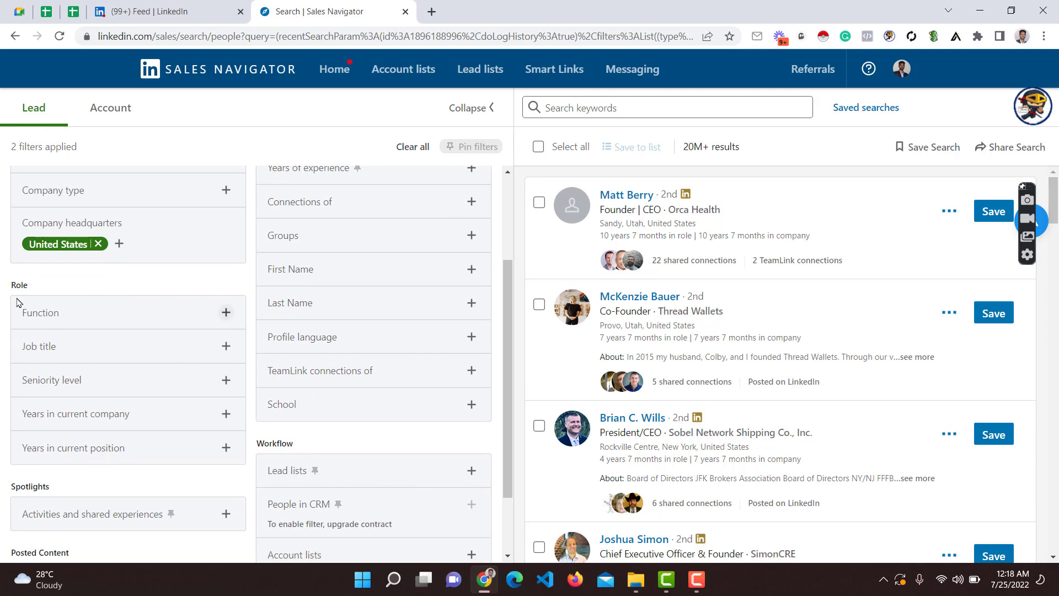
{"action": "left_click_drag", "start_coordinate": [39, 285], "coordinate": [1, 282]}
{"action": "left_click", "coordinate": [16, 285]}
{"action": "scroll", "coordinate": [16, 285], "scroll_direction": "up", "scroll_amount": 3}
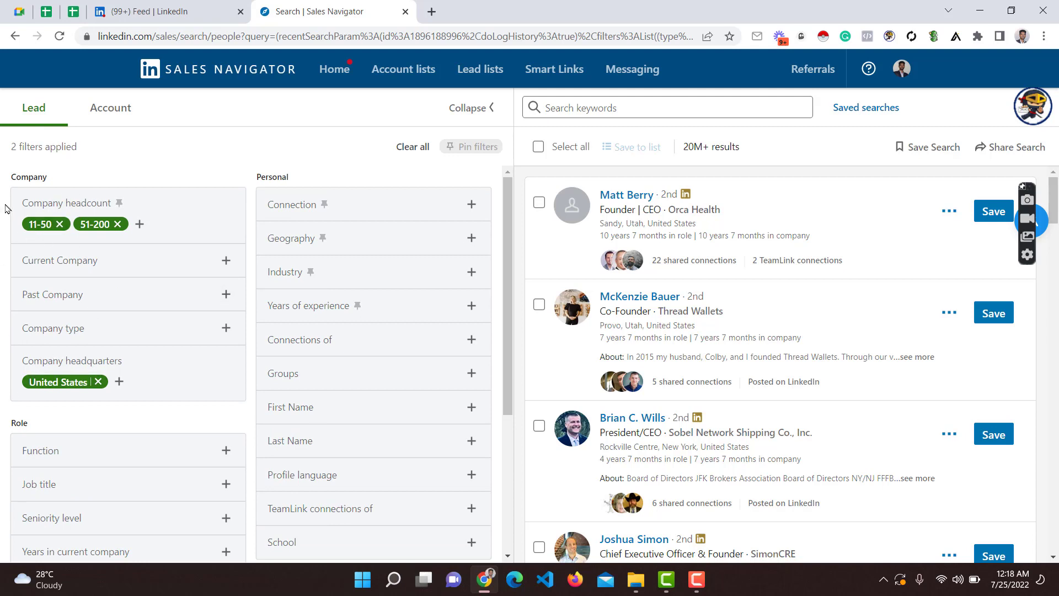
{"action": "scroll", "coordinate": [154, 225], "scroll_direction": "down", "scroll_amount": 3}
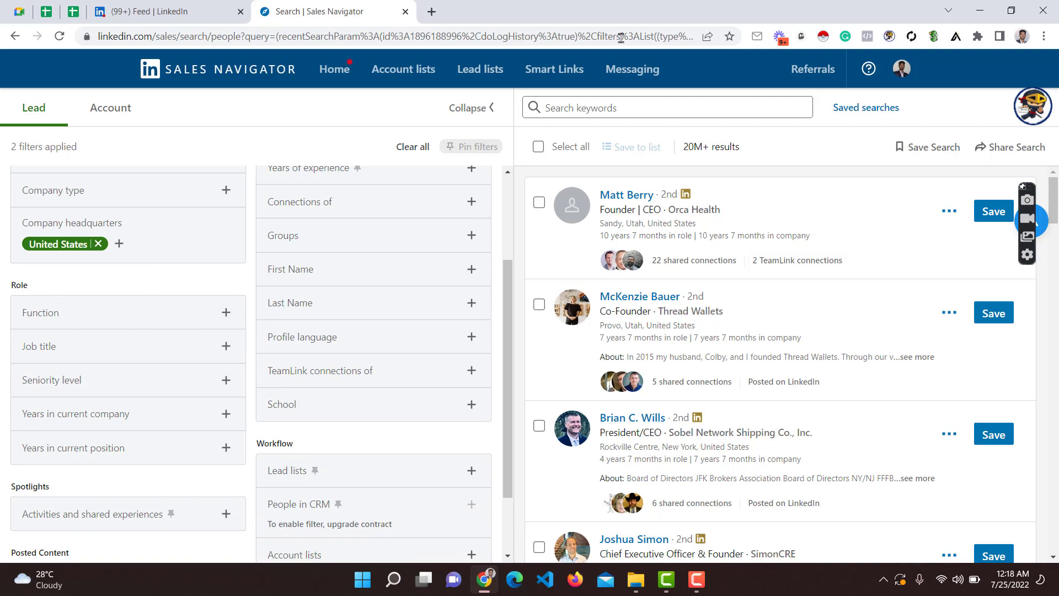
{"action": "left_click", "coordinate": [54, 311]}
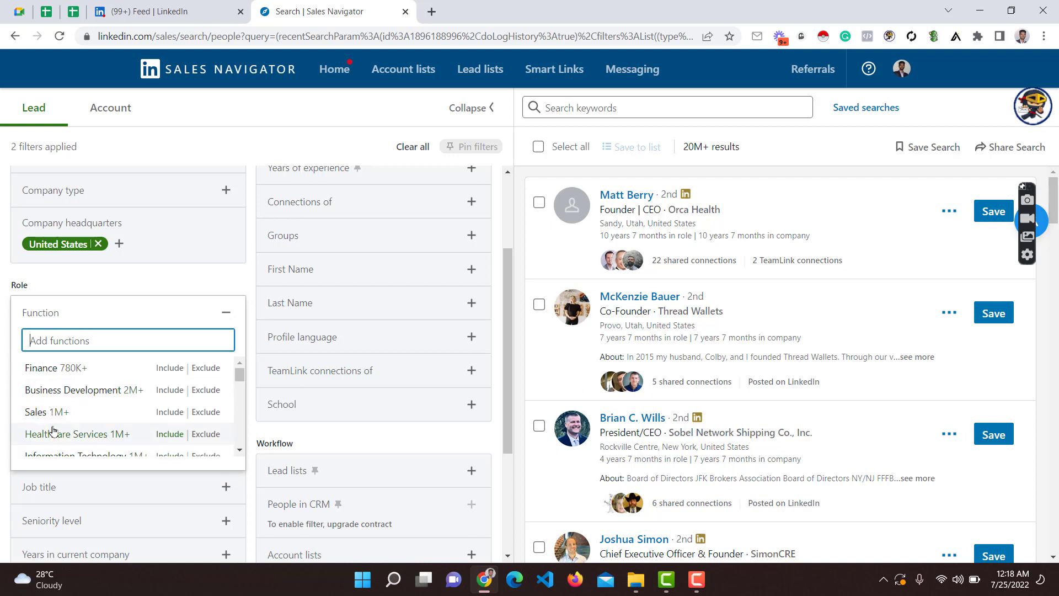
{"action": "left_click", "coordinate": [110, 323]}
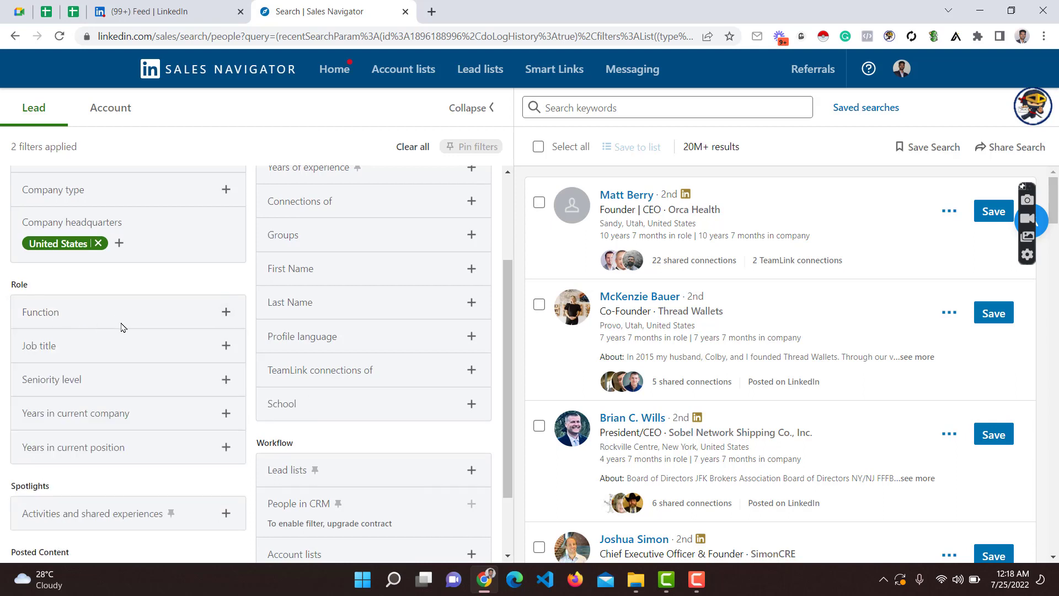
Step: Filter the leads by the current job title Owner
{"action": "scroll", "coordinate": [99, 309], "scroll_direction": "down", "scroll_amount": 1}
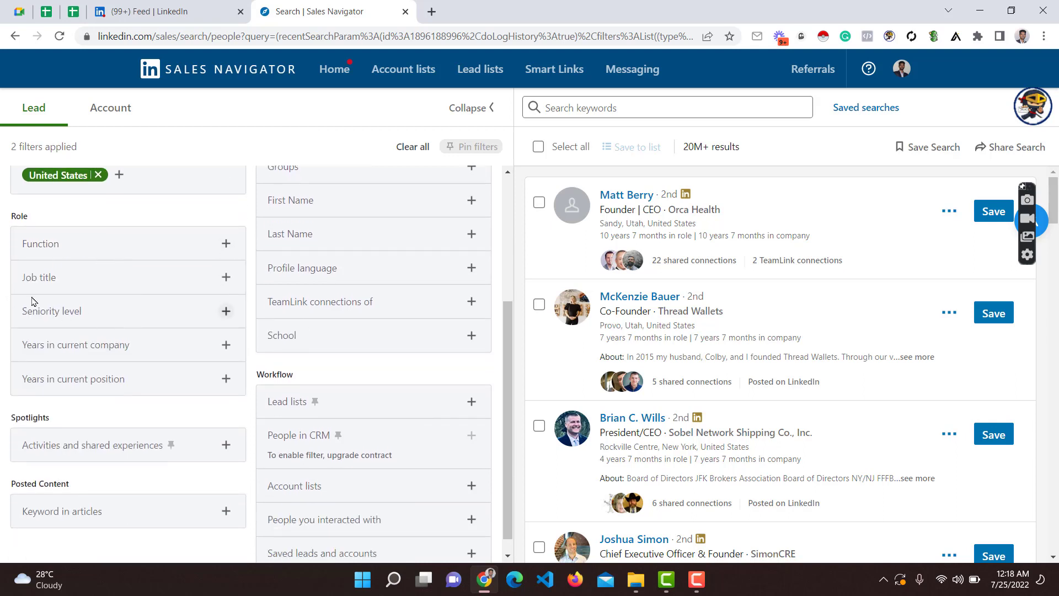
{"action": "left_click", "coordinate": [56, 285]}
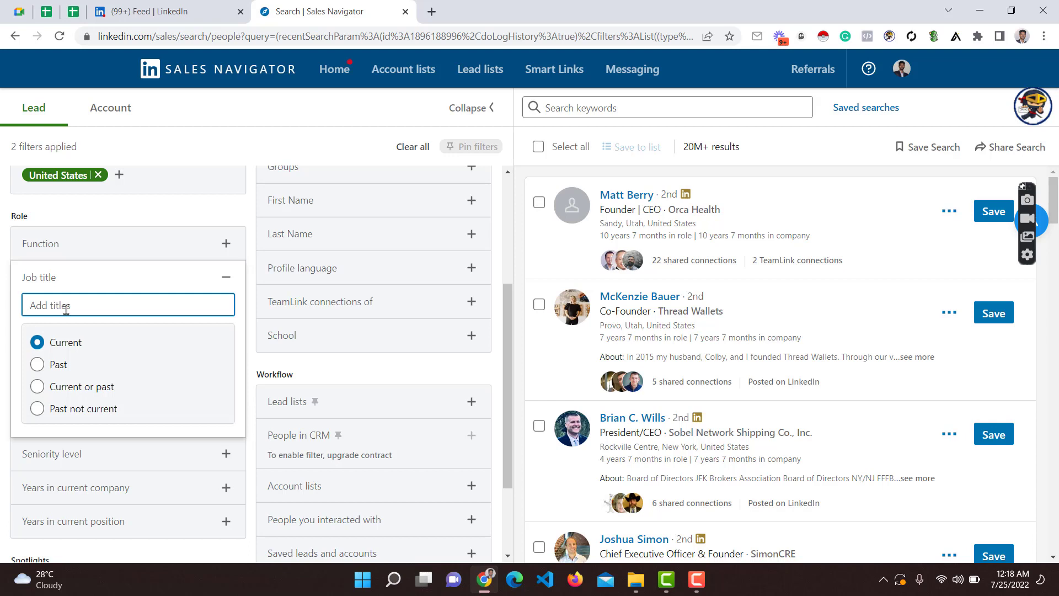
{"action": "type", "text": "Ow"}
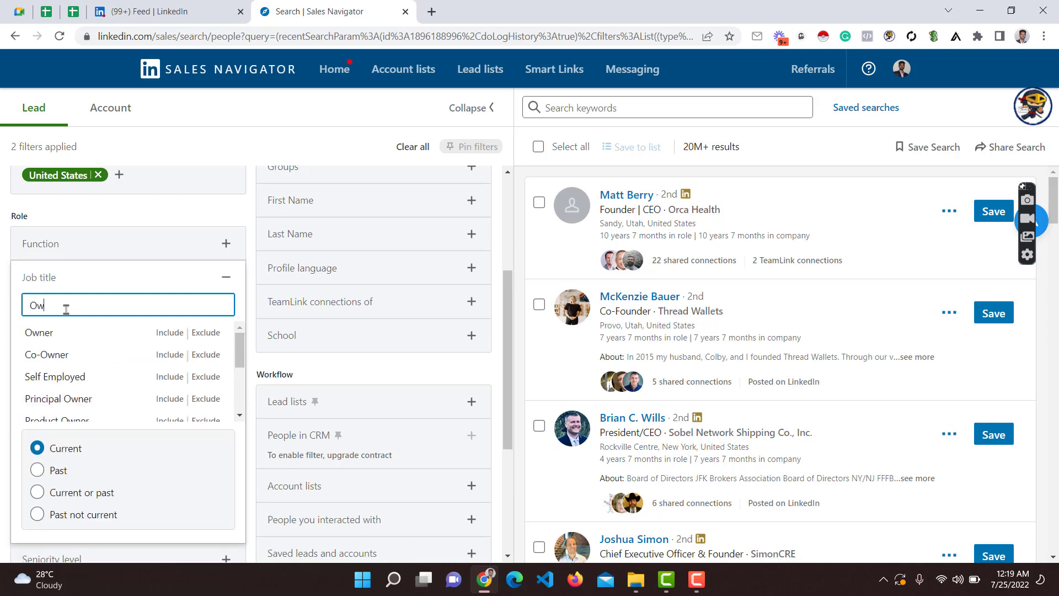
{"action": "left_click", "coordinate": [37, 332]}
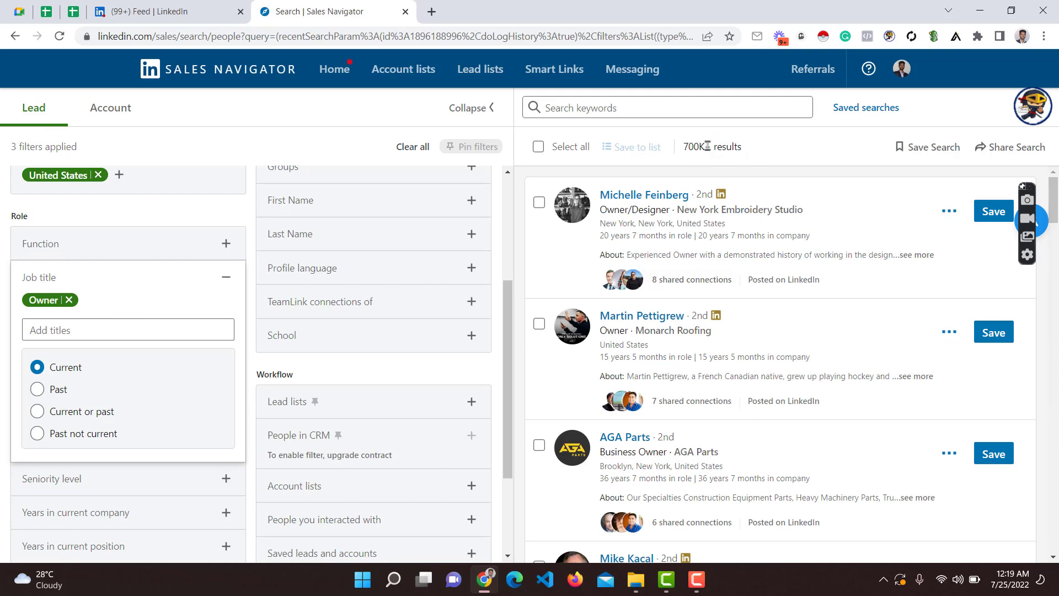
{"action": "left_click", "coordinate": [2, 316]}
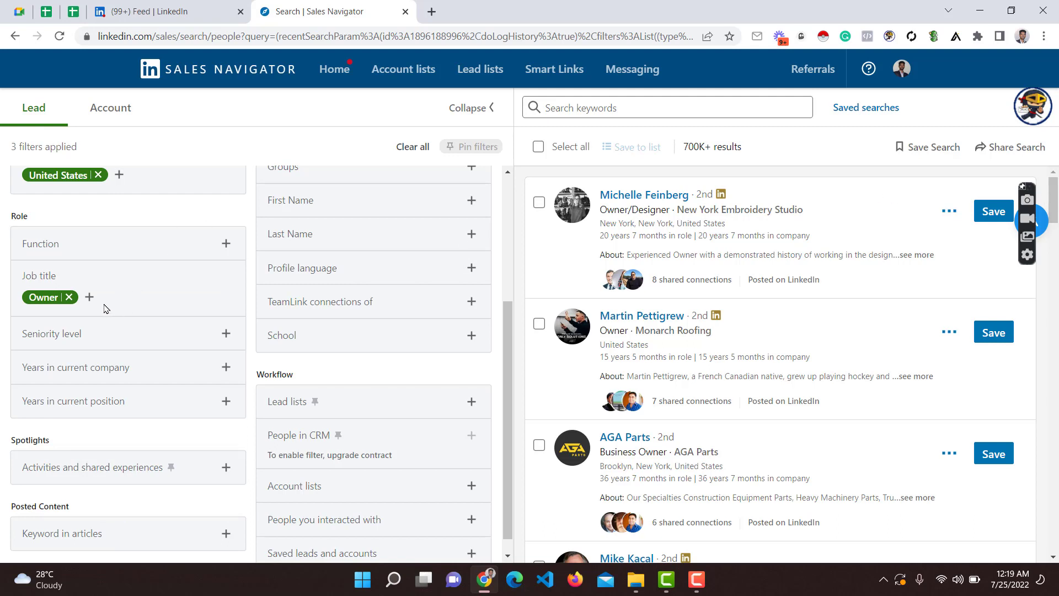
Step: Add Founder as a second current job title in the lead filters and check the total number of results
{"action": "left_click", "coordinate": [89, 297]}
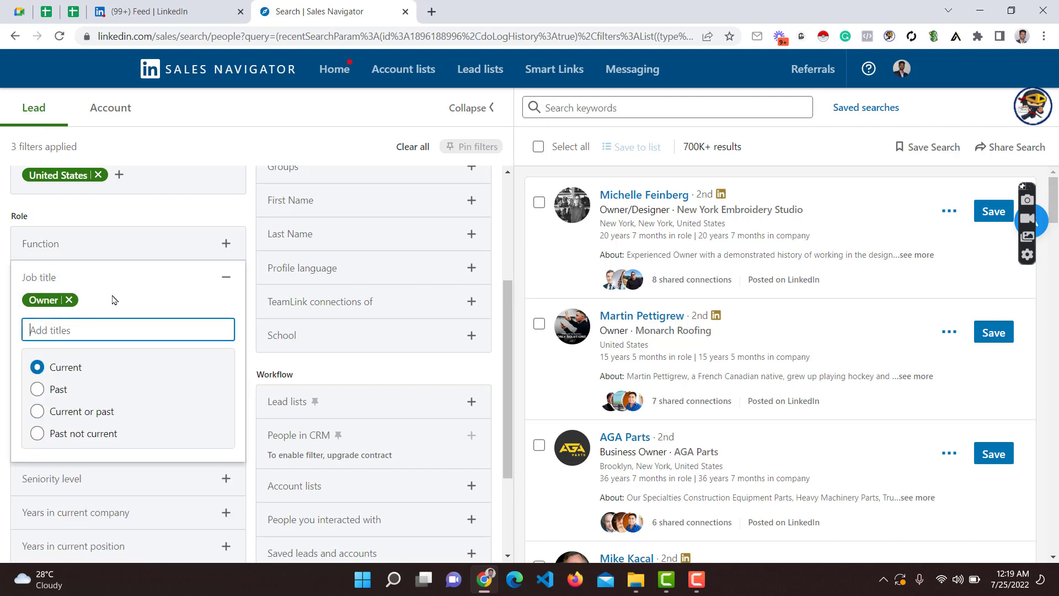
{"action": "left_click", "coordinate": [225, 277]}
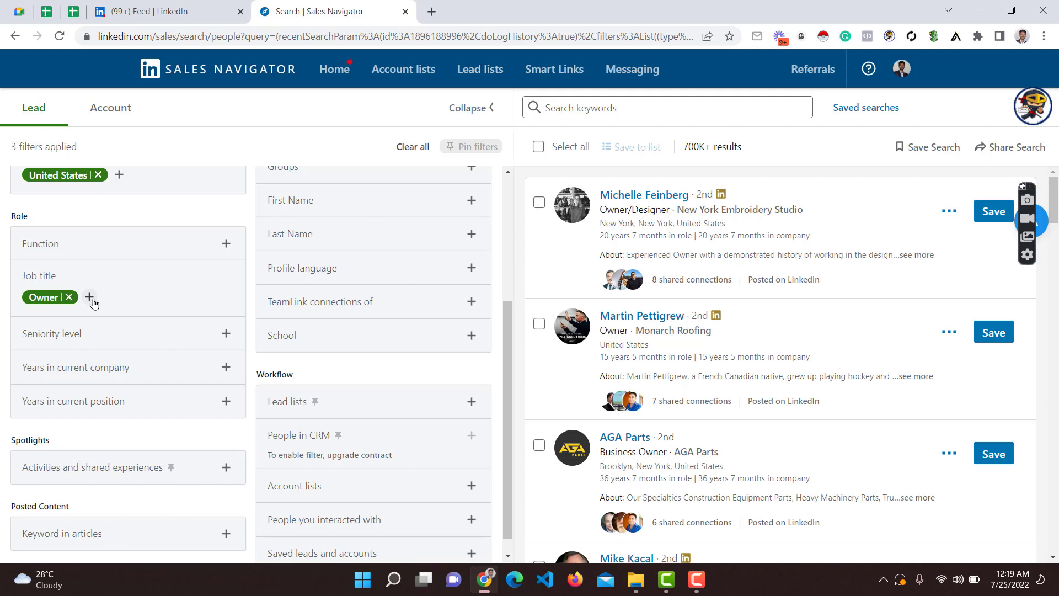
{"action": "left_click", "coordinate": [89, 297]}
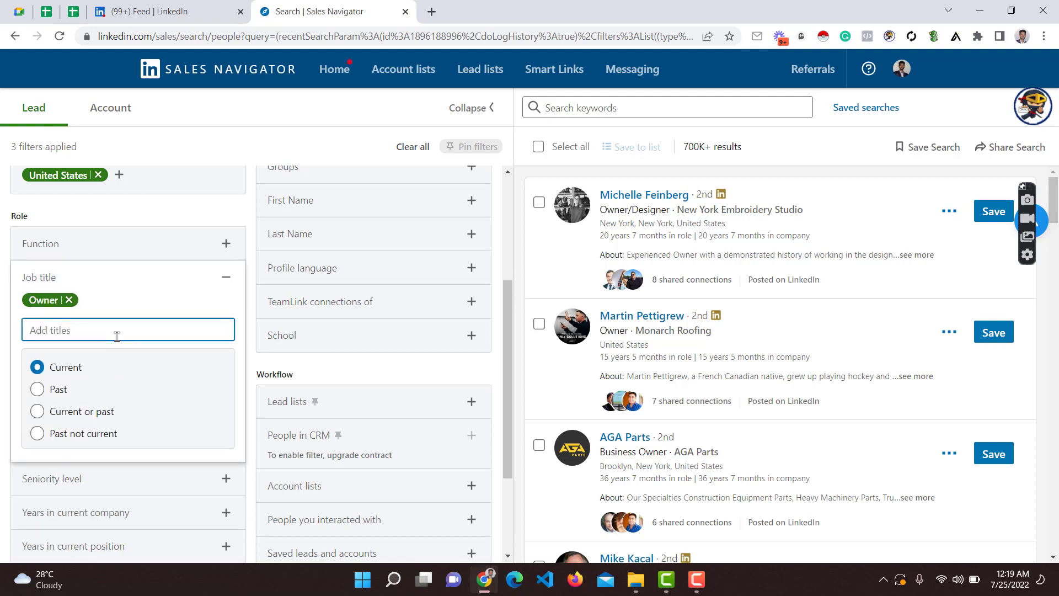
{"action": "key", "text": "super+n"}
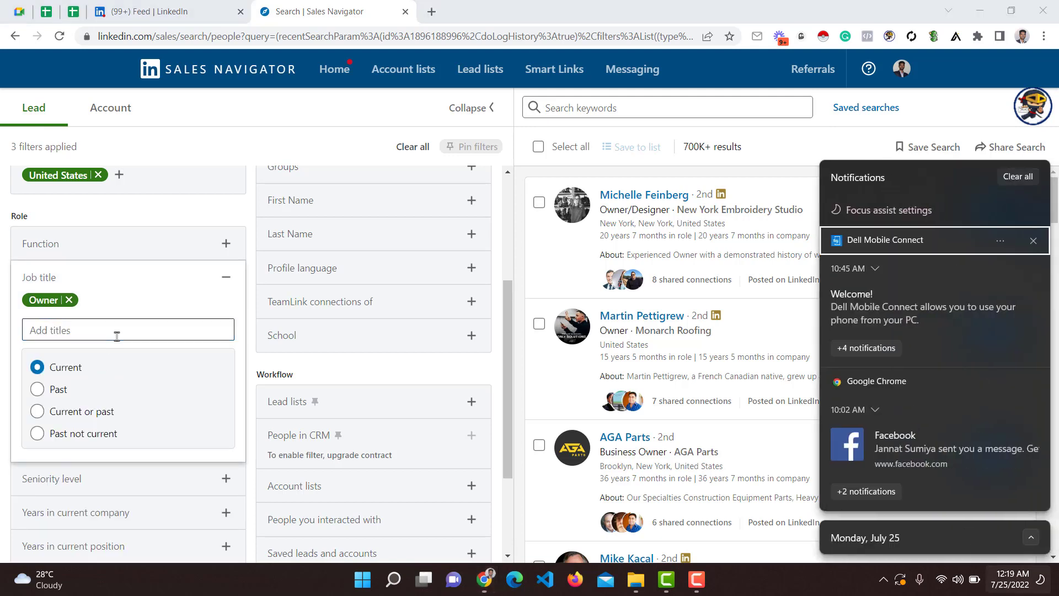
{"action": "left_click", "coordinate": [85, 333]}
{"action": "type", "text": "Fo"}
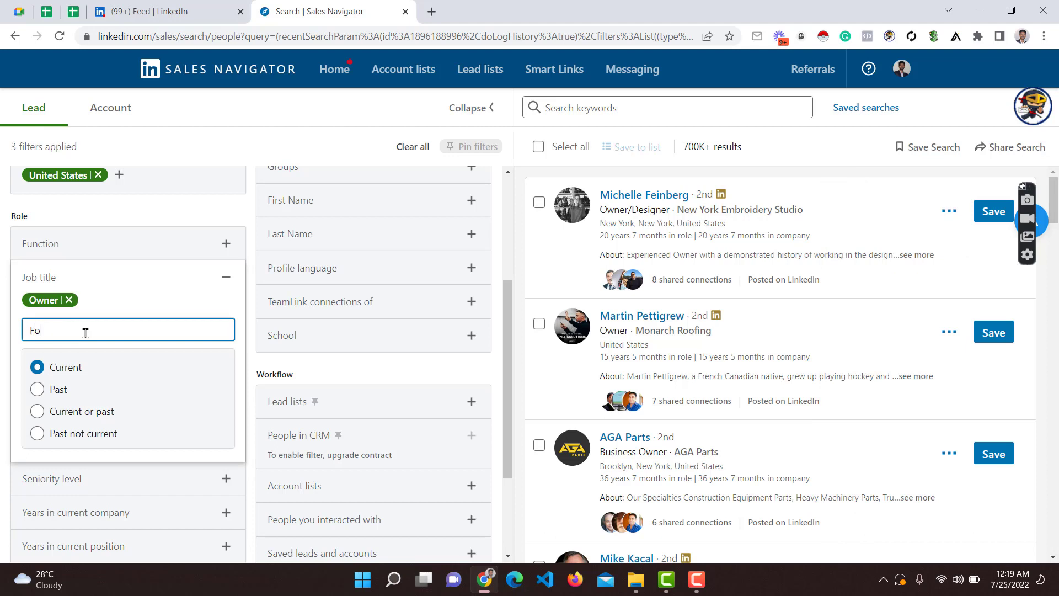
{"action": "type", "text": "under"}
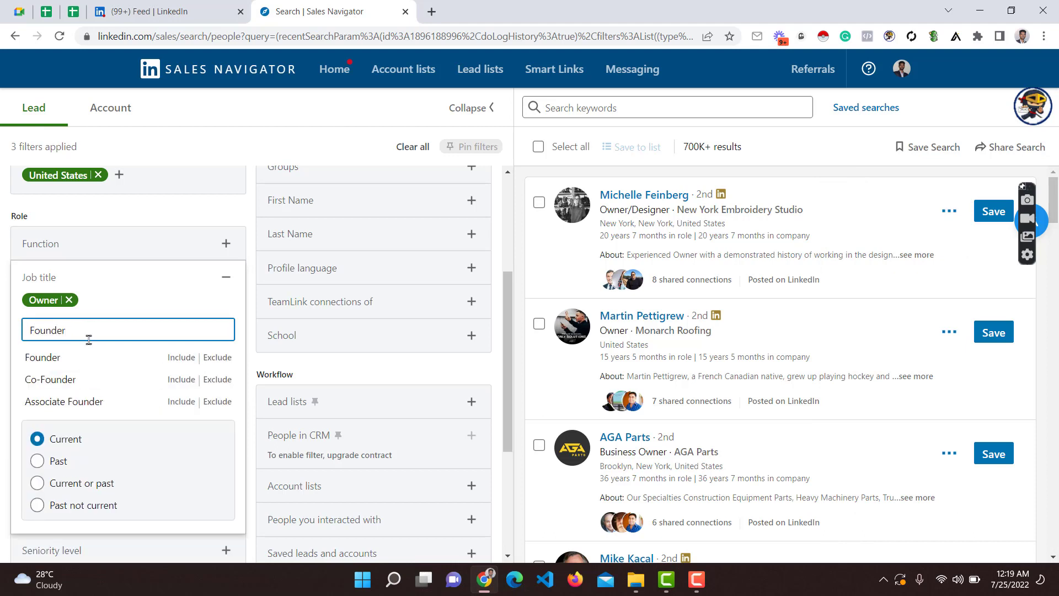
{"action": "left_click", "coordinate": [82, 362]}
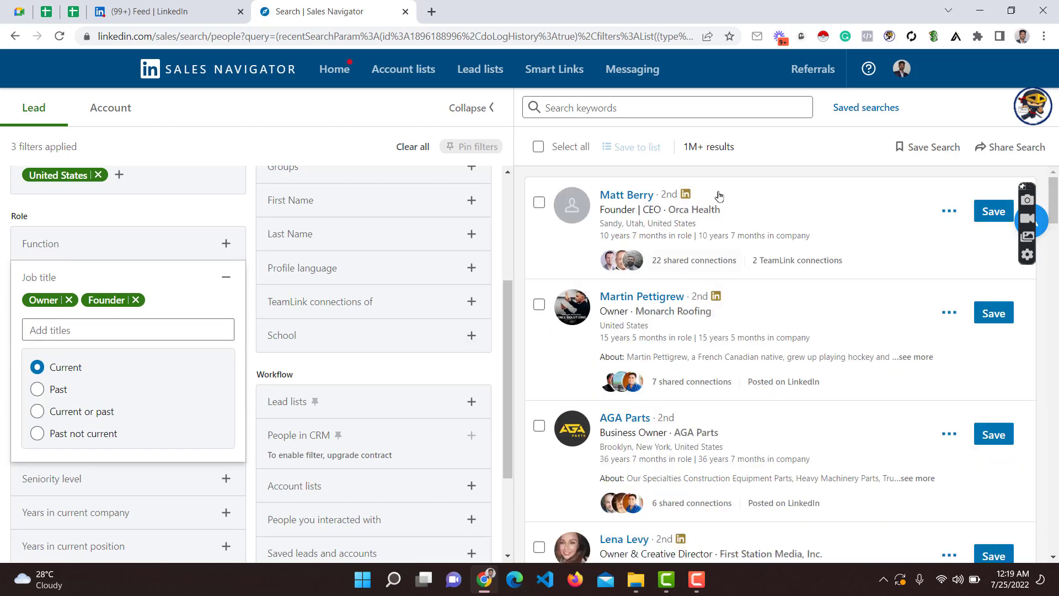
{"action": "left_click_drag", "start_coordinate": [686, 149], "coordinate": [740, 147]}
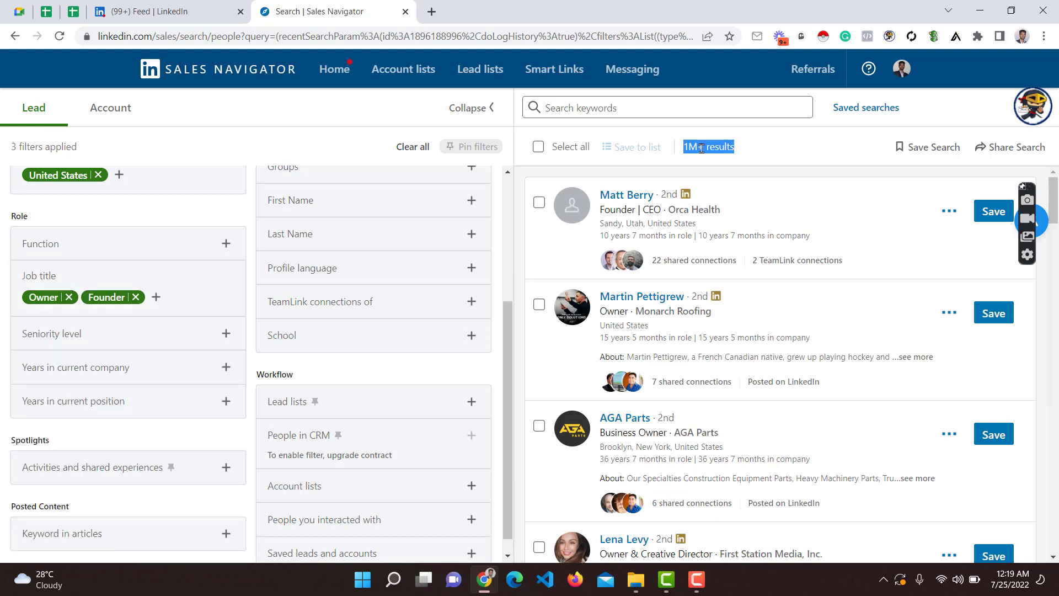
{"action": "left_click", "coordinate": [780, 143]}
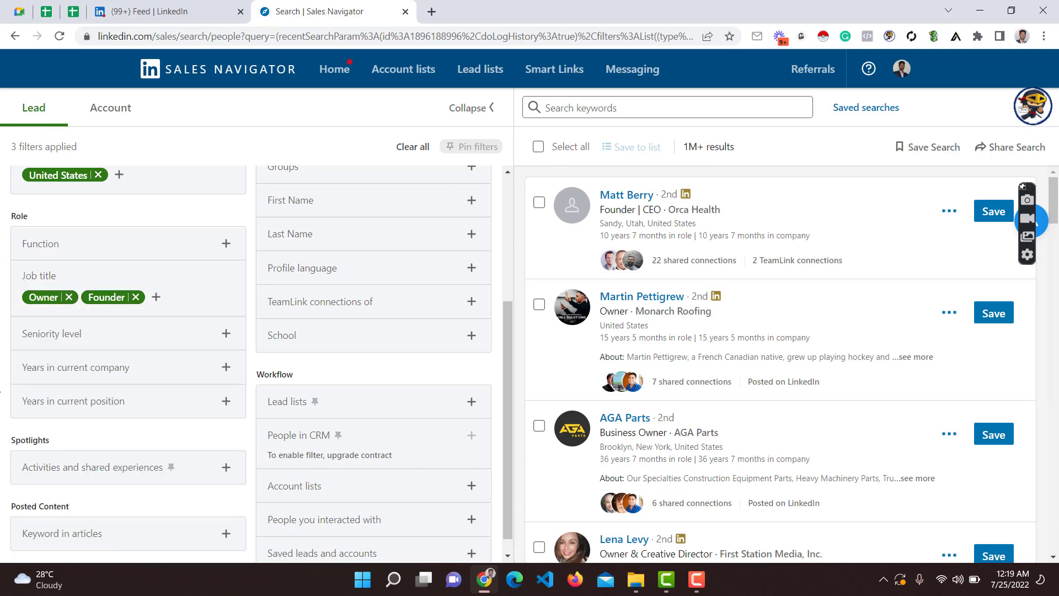
Step: Examine the options of the Seniority level filter without applying any
{"action": "left_click", "coordinate": [132, 335]}
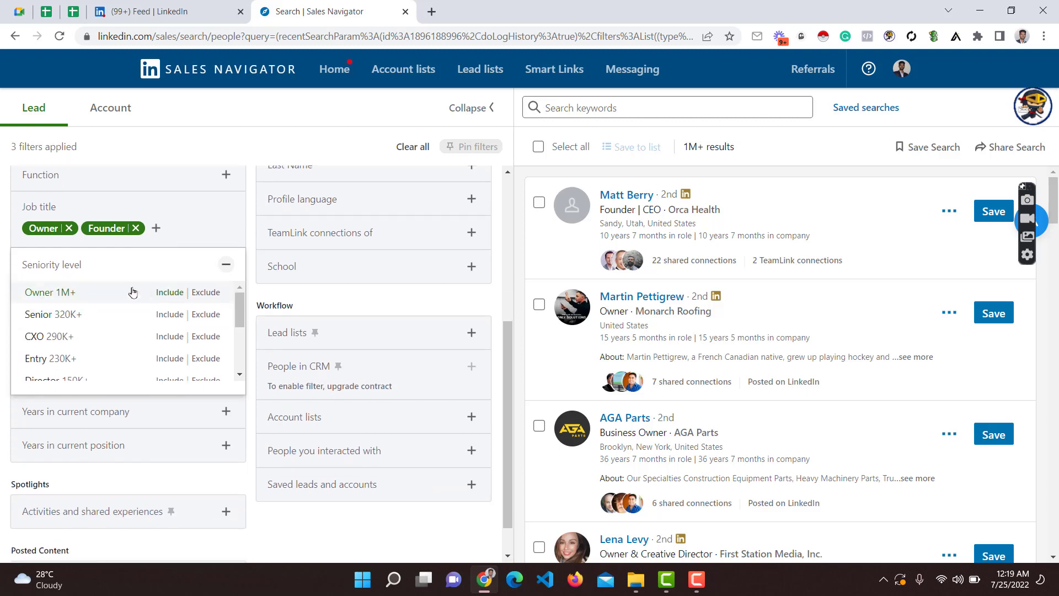
{"action": "scroll", "coordinate": [100, 307], "scroll_direction": "down", "scroll_amount": 3}
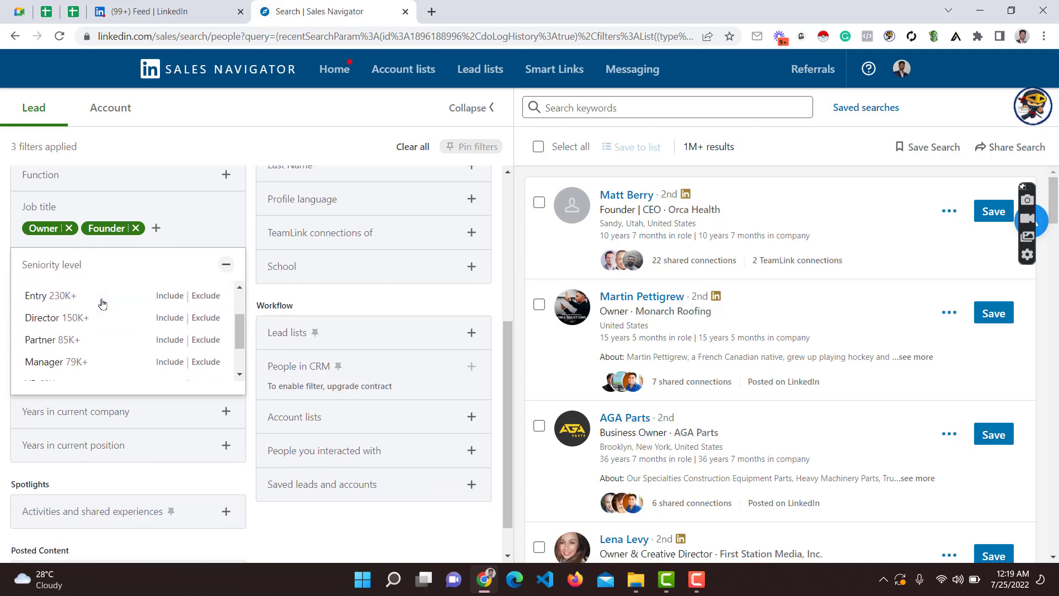
{"action": "scroll", "coordinate": [95, 309], "scroll_direction": "down", "scroll_amount": 1}
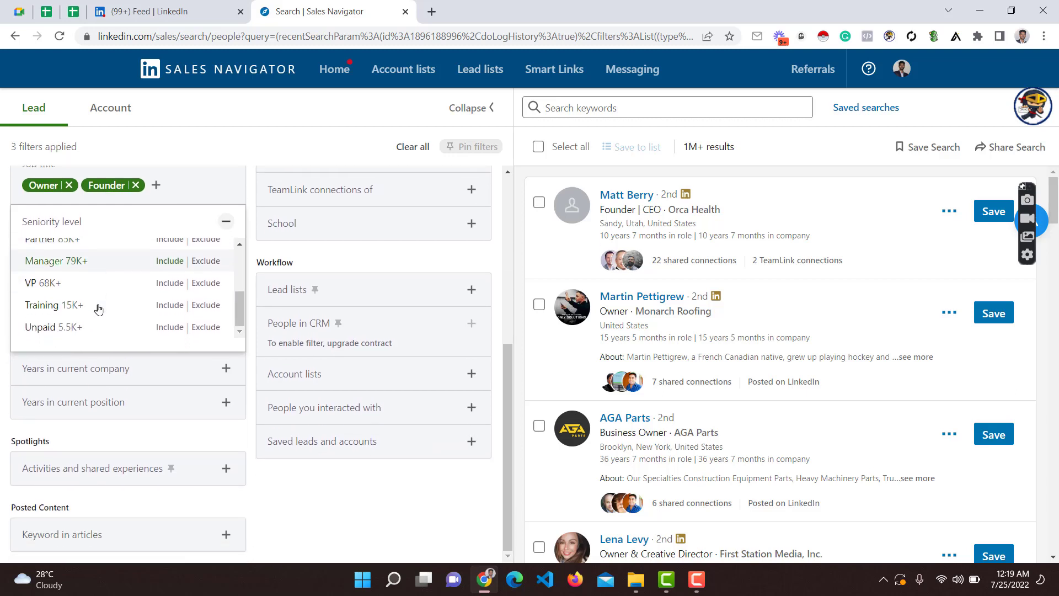
{"action": "scroll", "coordinate": [101, 304], "scroll_direction": "up", "scroll_amount": 3}
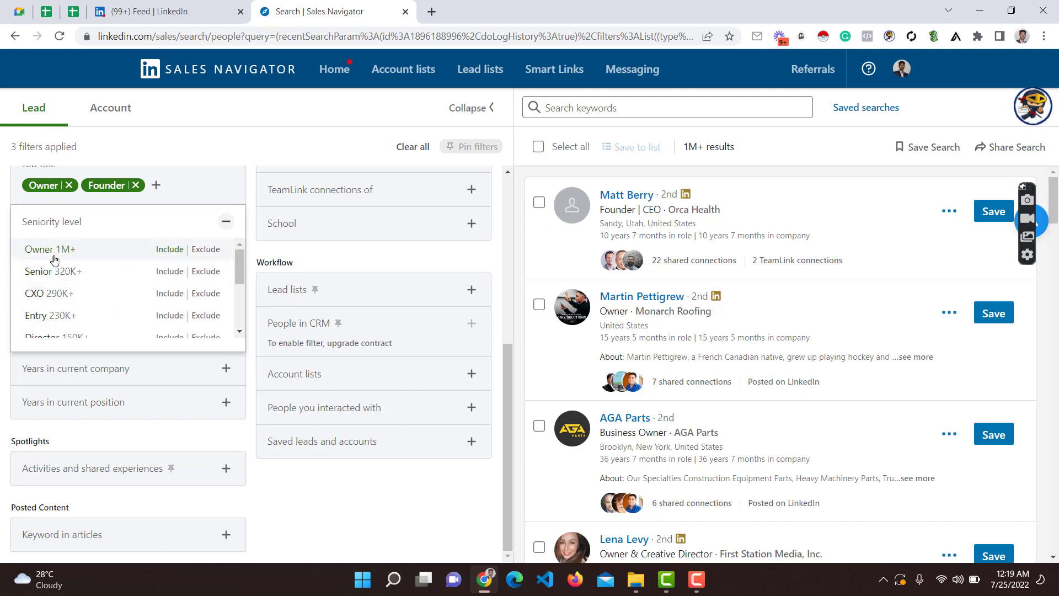
{"action": "left_click", "coordinate": [3, 247]}
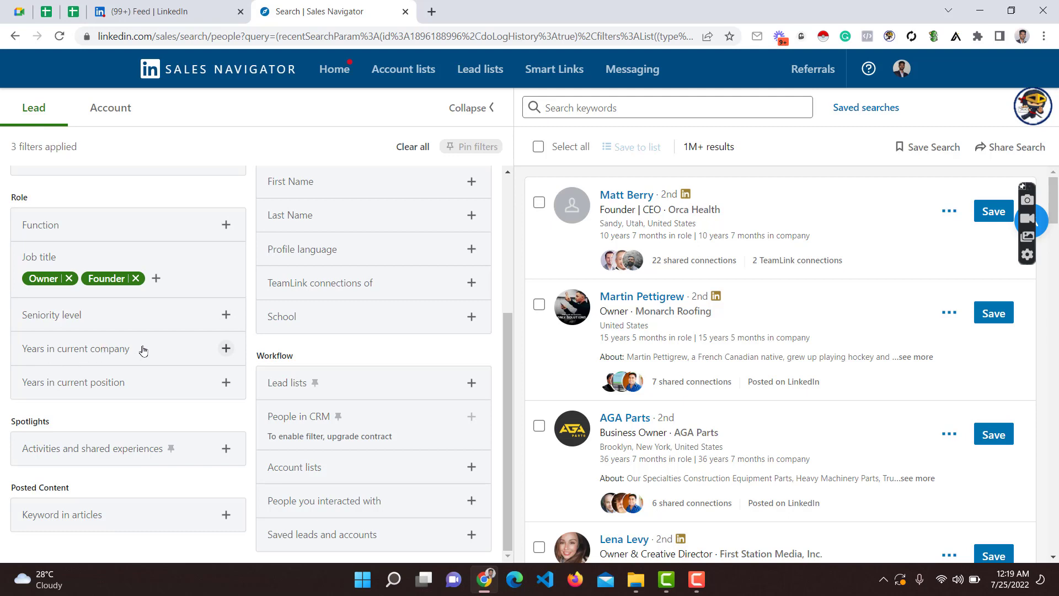
Step: Filter the leads by years in current company, choosing 3 to 5, 6 to 10 and more than 10 years, and check the results total
{"action": "left_click", "coordinate": [87, 348]}
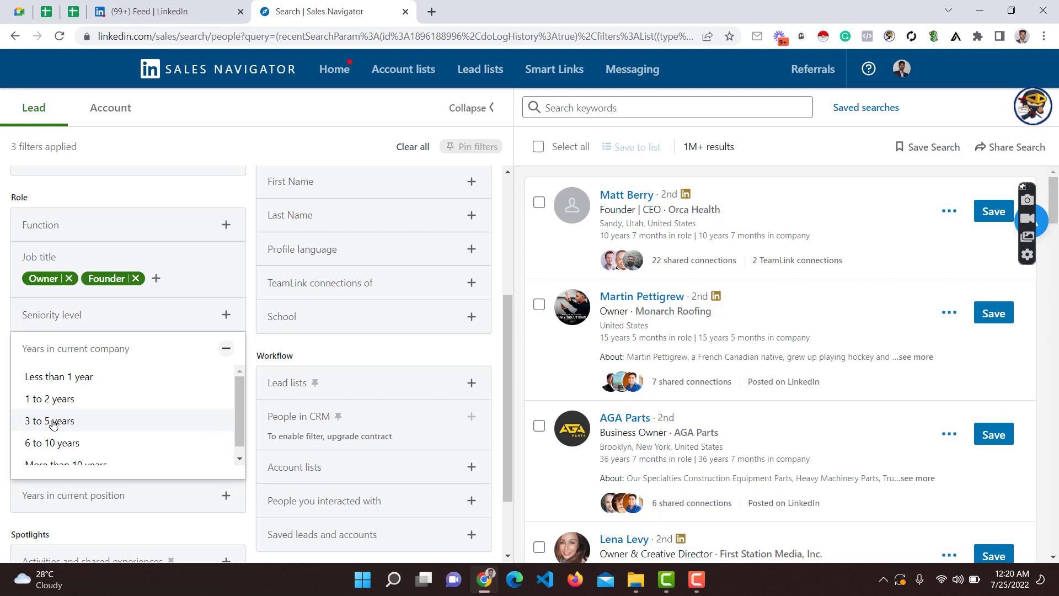
{"action": "left_click", "coordinate": [71, 422]}
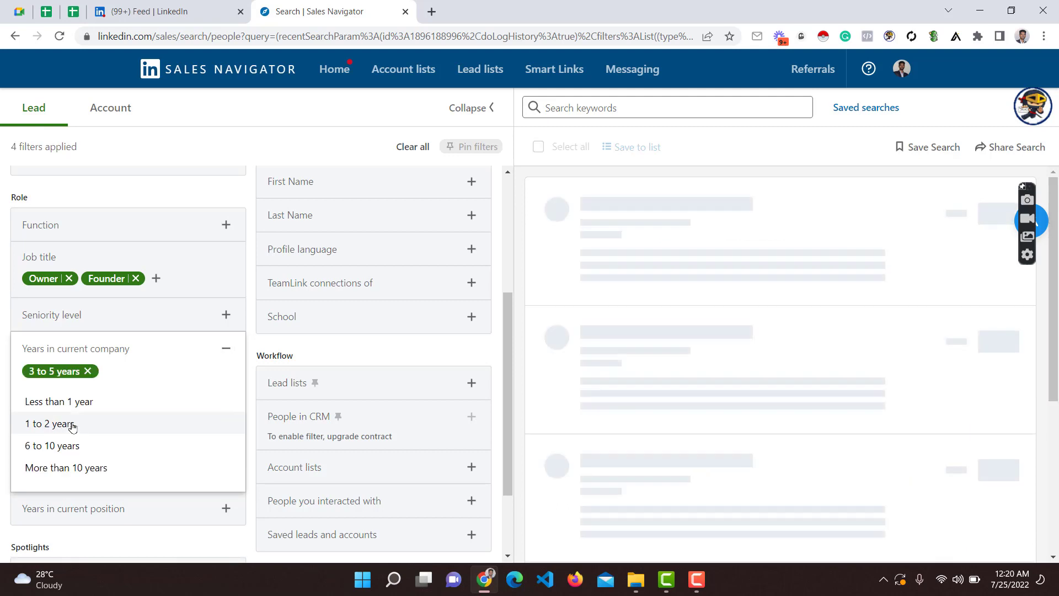
{"action": "left_click", "coordinate": [53, 447]}
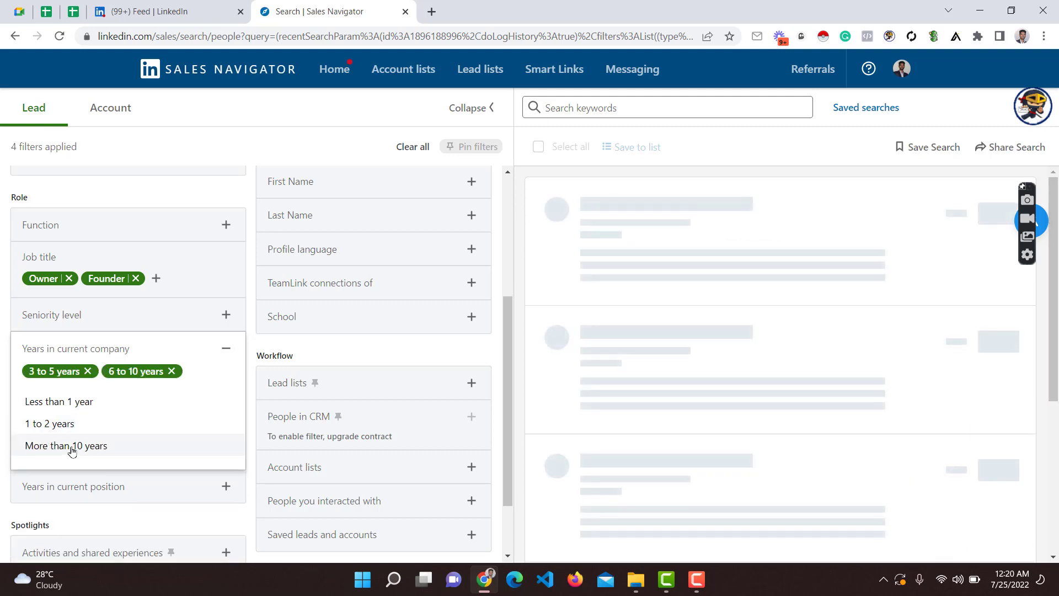
{"action": "left_click", "coordinate": [95, 447]}
{"action": "left_click", "coordinate": [1, 370]}
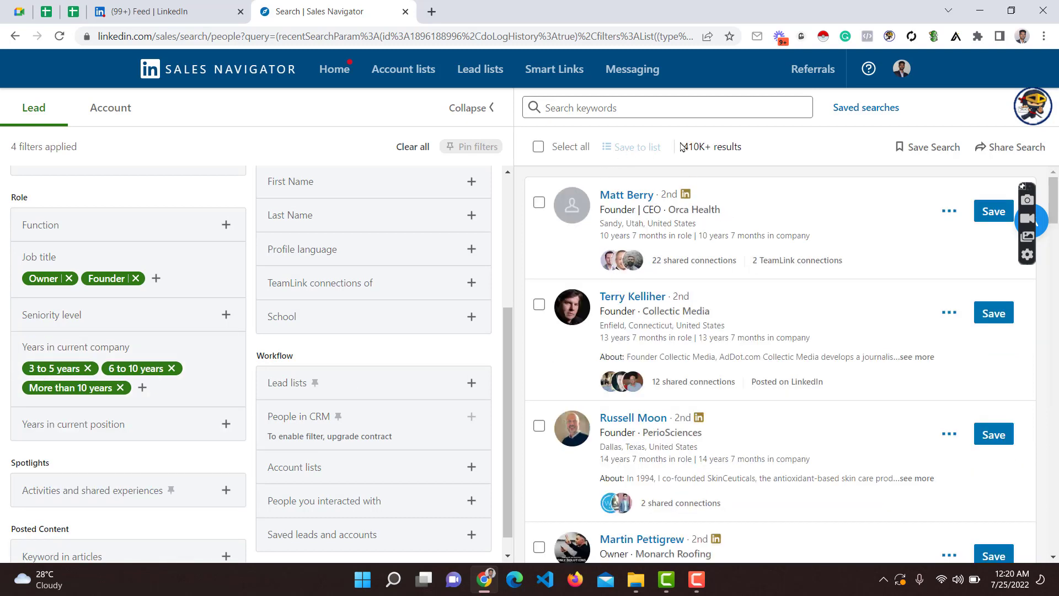
{"action": "left_click_drag", "start_coordinate": [686, 148], "coordinate": [742, 148]}
{"action": "left_click", "coordinate": [753, 150]}
Step: Compare the Years in current company filter with the Years in current position options without applying any position range
{"action": "scroll", "coordinate": [20, 294], "scroll_direction": "down", "scroll_amount": 1}
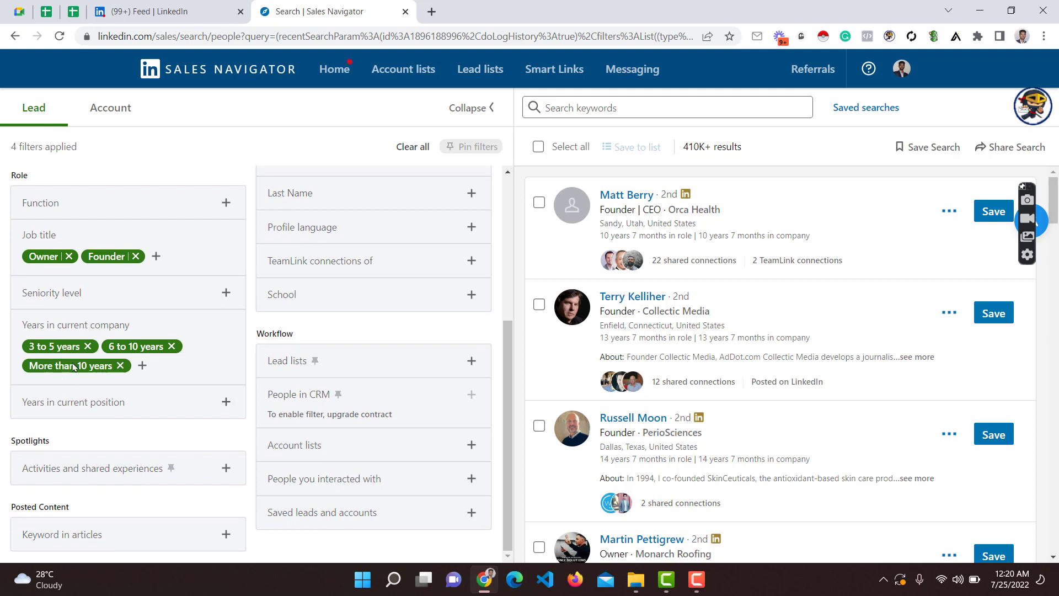
{"action": "left_click_drag", "start_coordinate": [21, 327], "coordinate": [152, 329]}
{"action": "left_click_drag", "start_coordinate": [50, 324], "coordinate": [155, 329]}
{"action": "left_click", "coordinate": [123, 413]}
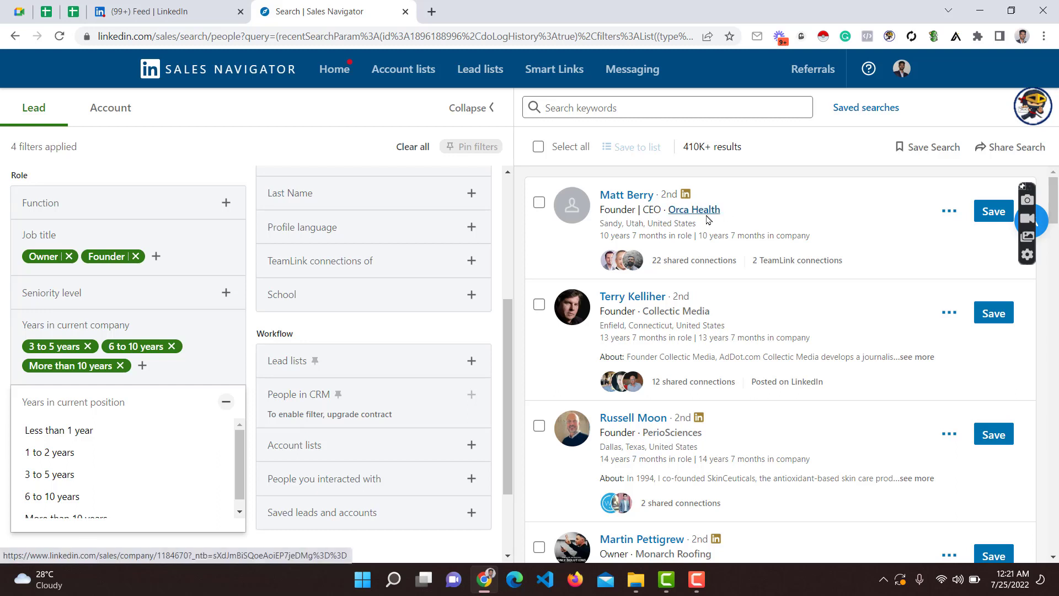
{"action": "mouse_move", "coordinate": [659, 209]}
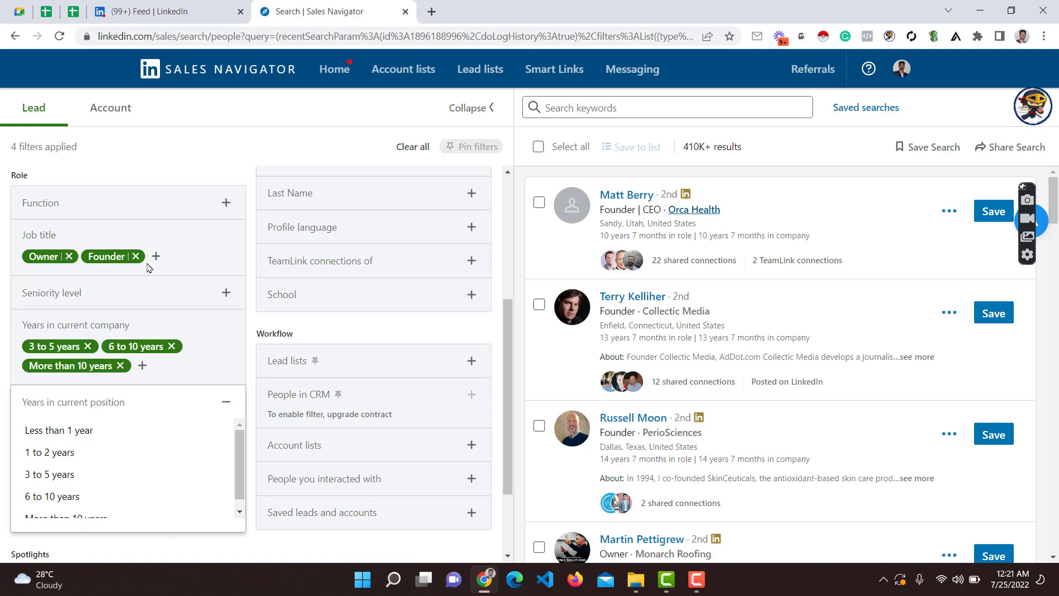
{"action": "scroll", "coordinate": [19, 409], "scroll_direction": "down", "scroll_amount": 1}
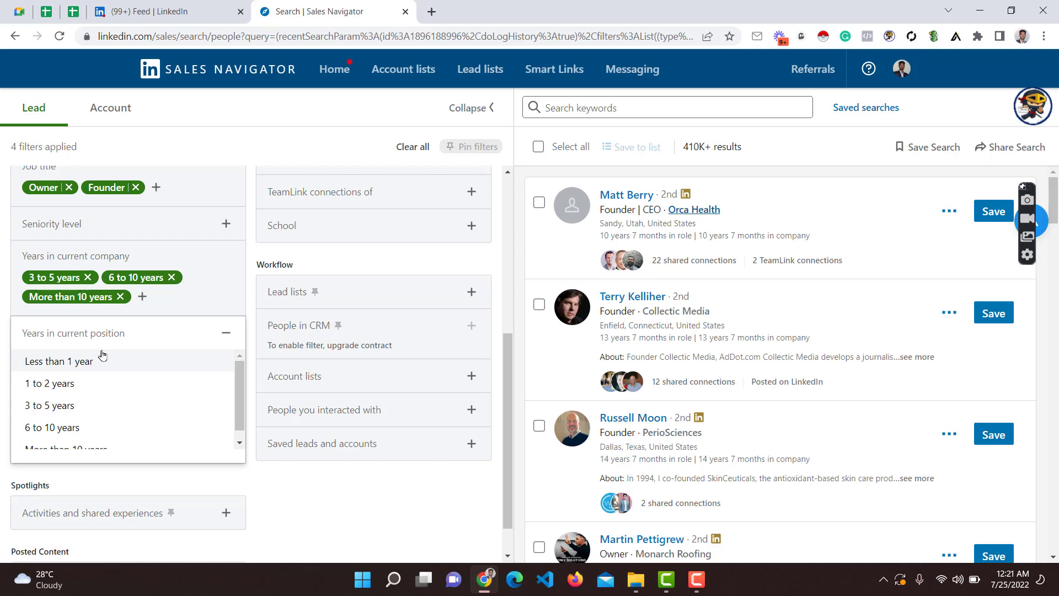
{"action": "left_click", "coordinate": [2, 367]}
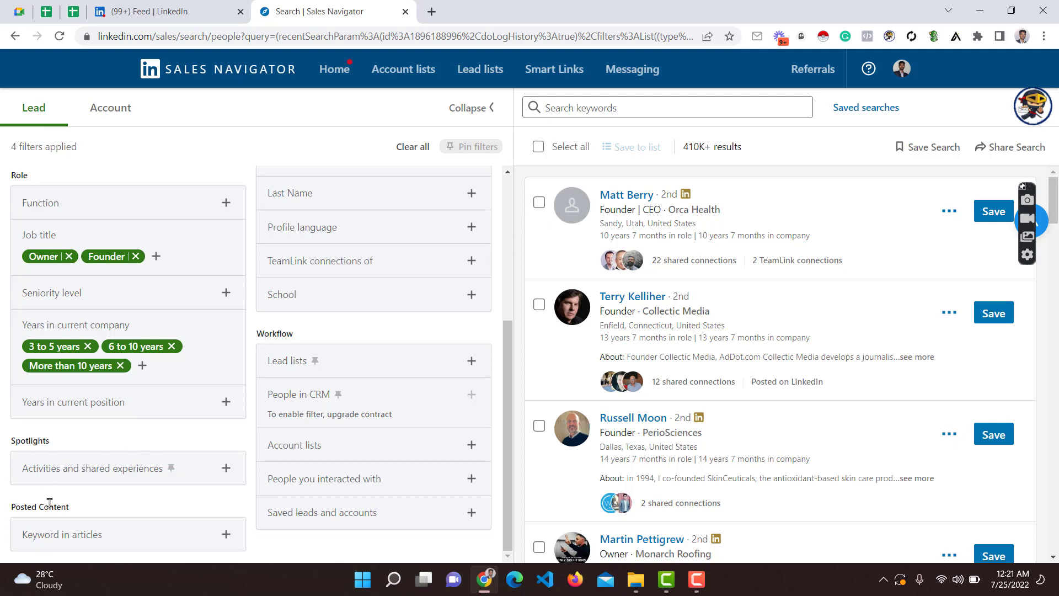
Step: Look over the Personal filter group and examine the options of its Connection filter without applying any
{"action": "scroll", "coordinate": [133, 493], "scroll_direction": "up", "scroll_amount": 5}
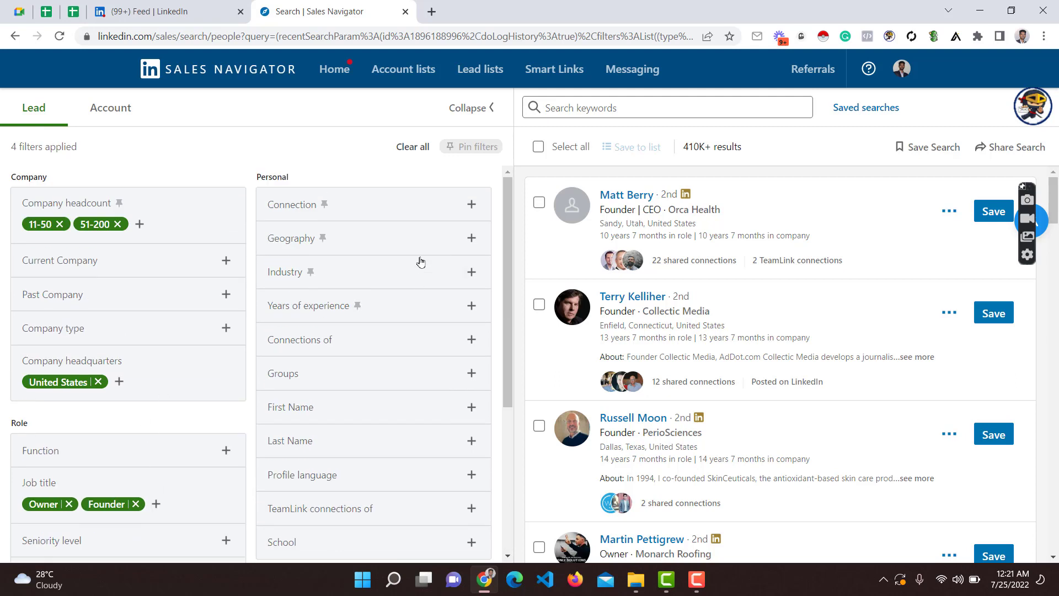
{"action": "left_click_drag", "start_coordinate": [255, 178], "coordinate": [369, 175]}
{"action": "left_click", "coordinate": [369, 175]}
{"action": "left_click", "coordinate": [472, 204]}
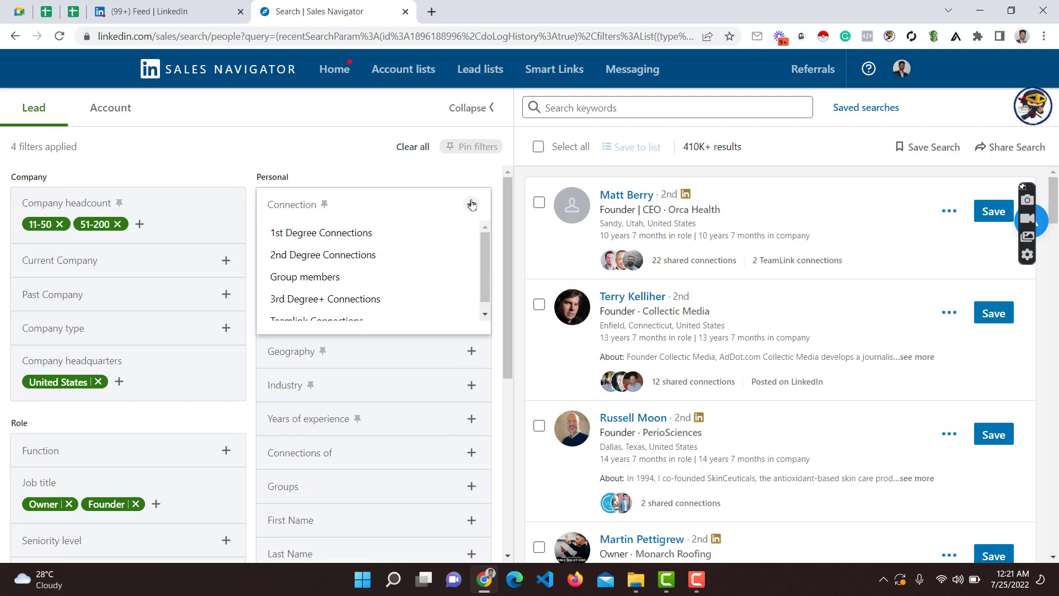
{"action": "scroll", "coordinate": [402, 235], "scroll_direction": "down", "scroll_amount": 1}
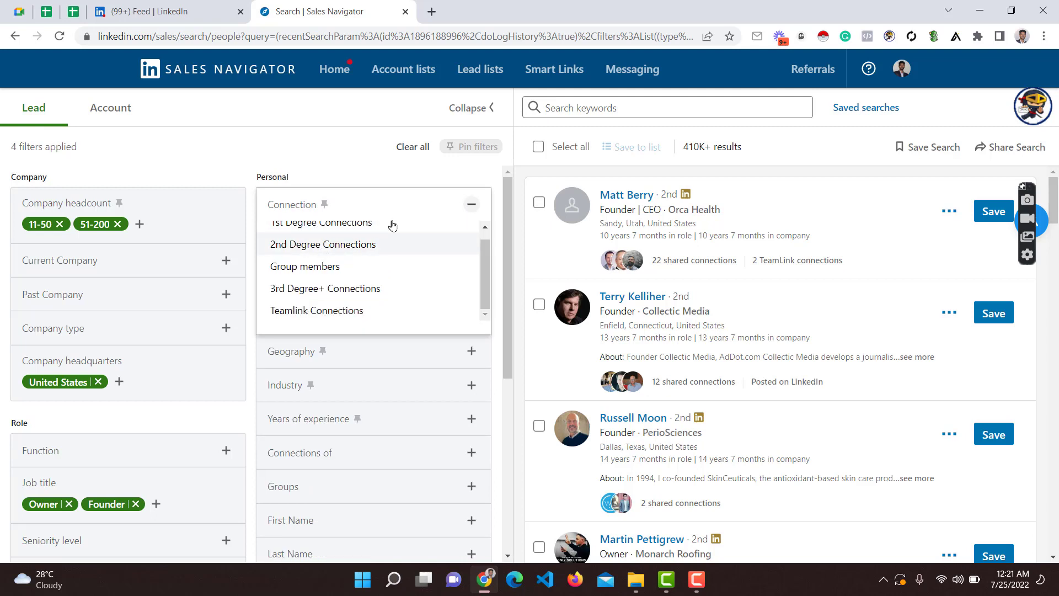
{"action": "scroll", "coordinate": [392, 224], "scroll_direction": "up", "scroll_amount": 1}
{"action": "left_click", "coordinate": [323, 149]}
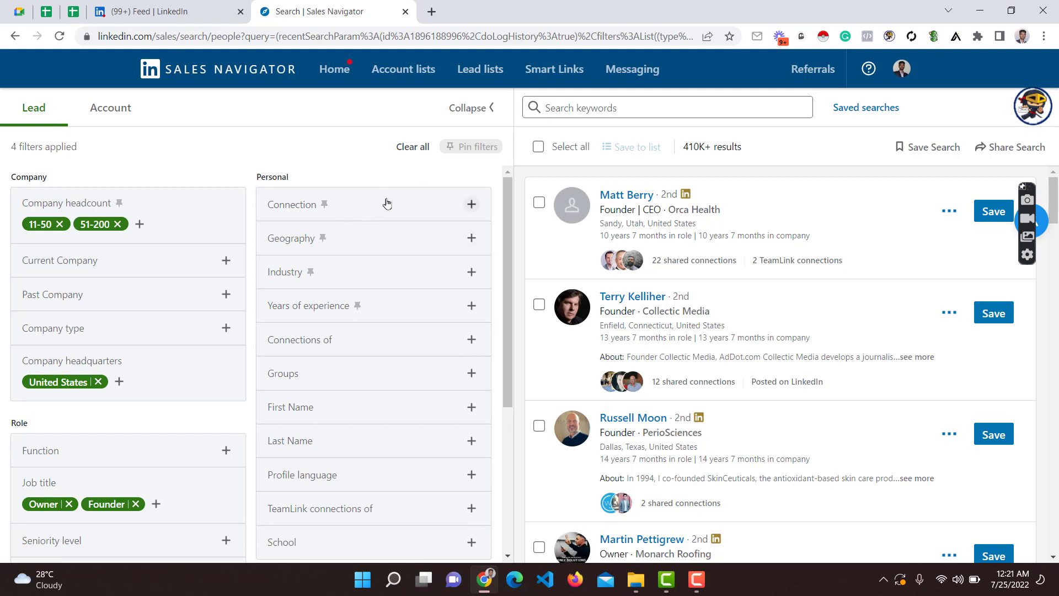
{"action": "left_click", "coordinate": [473, 205]}
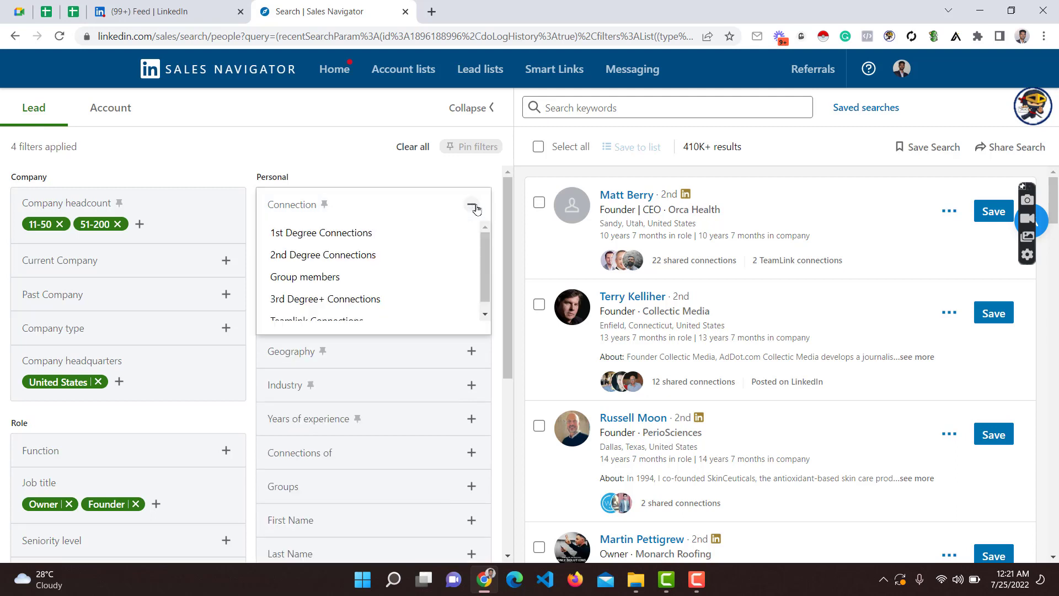
{"action": "left_click", "coordinate": [473, 206]}
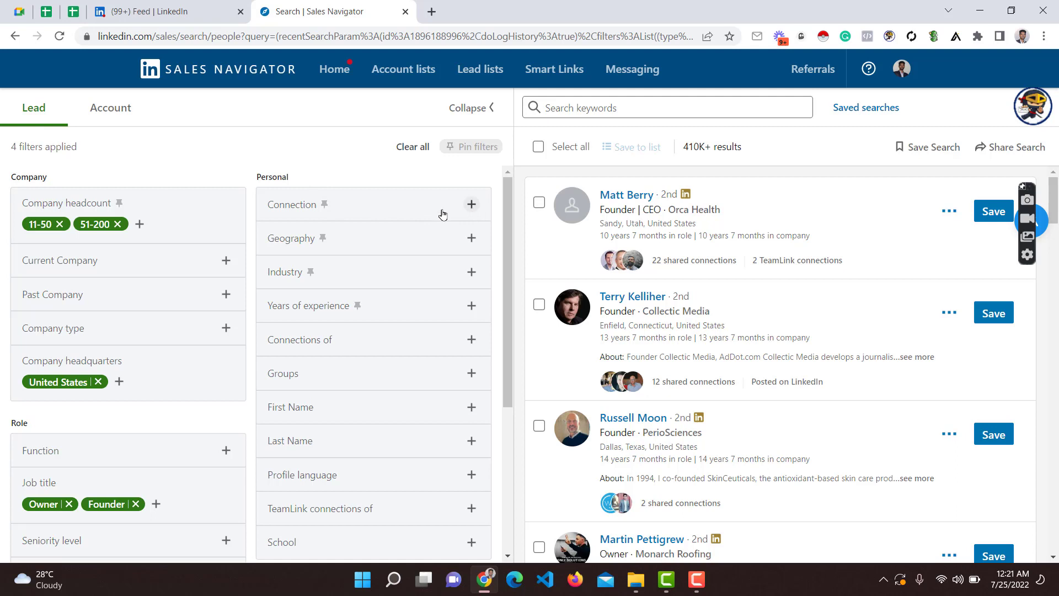
Step: Preview the first lead's company and filter the leads by geography, including the United States region
{"action": "left_click", "coordinate": [292, 241]}
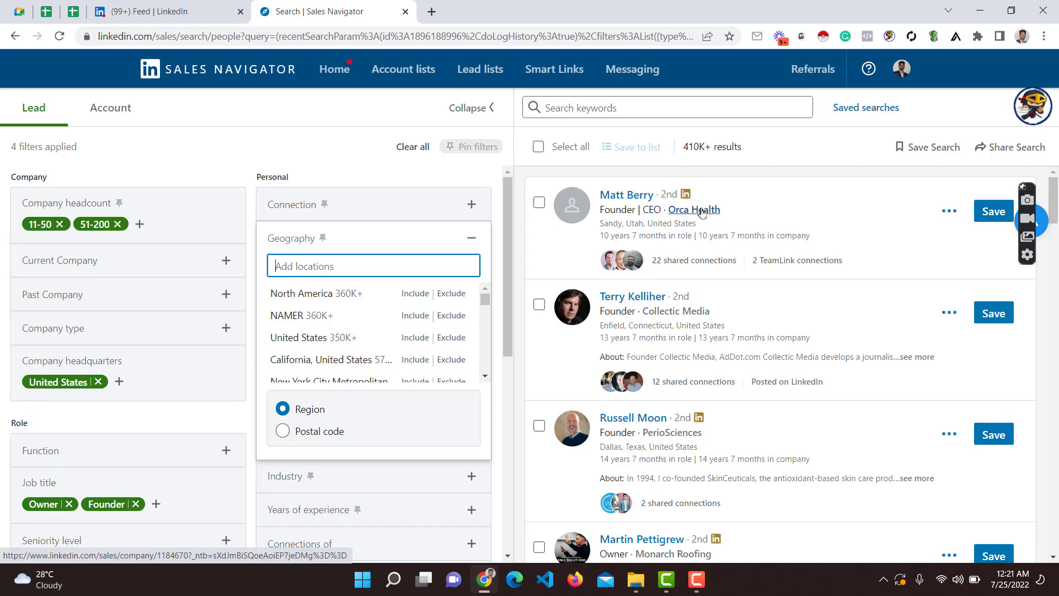
{"action": "mouse_move", "coordinate": [702, 213]}
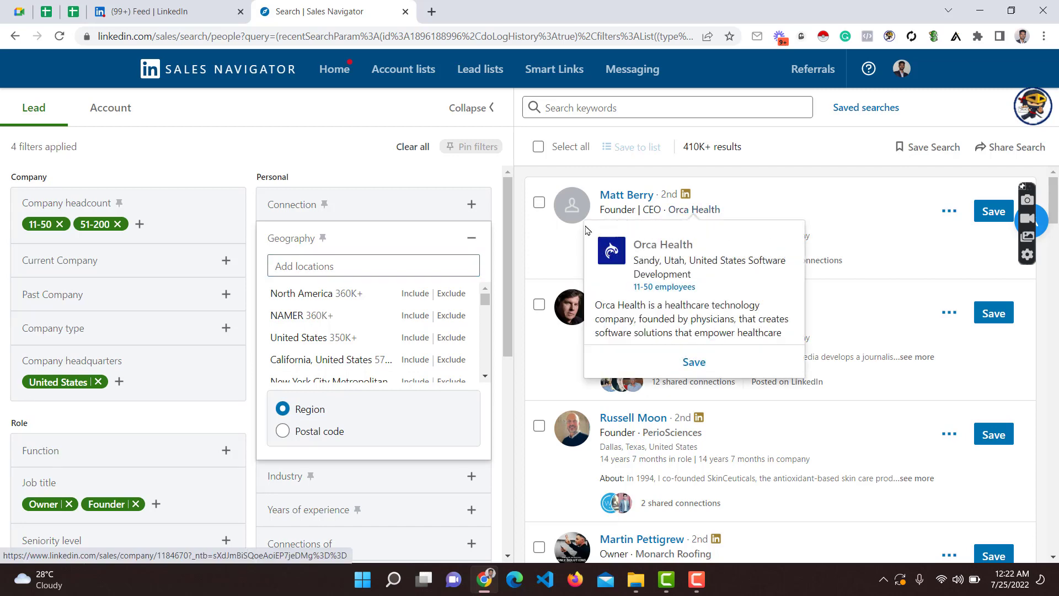
{"action": "left_click", "coordinate": [307, 265]}
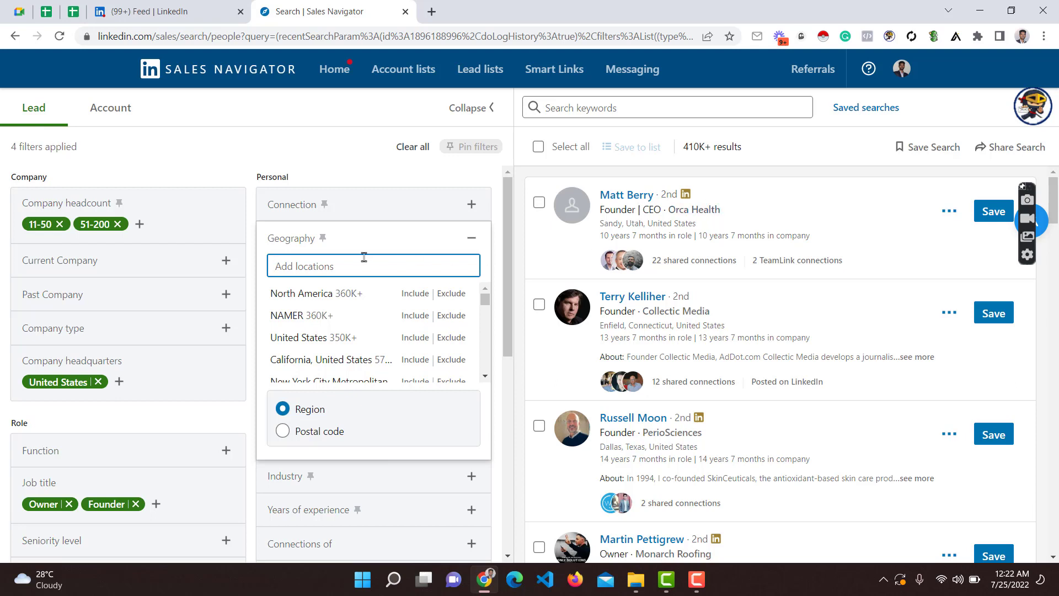
{"action": "type", "text": "United"}
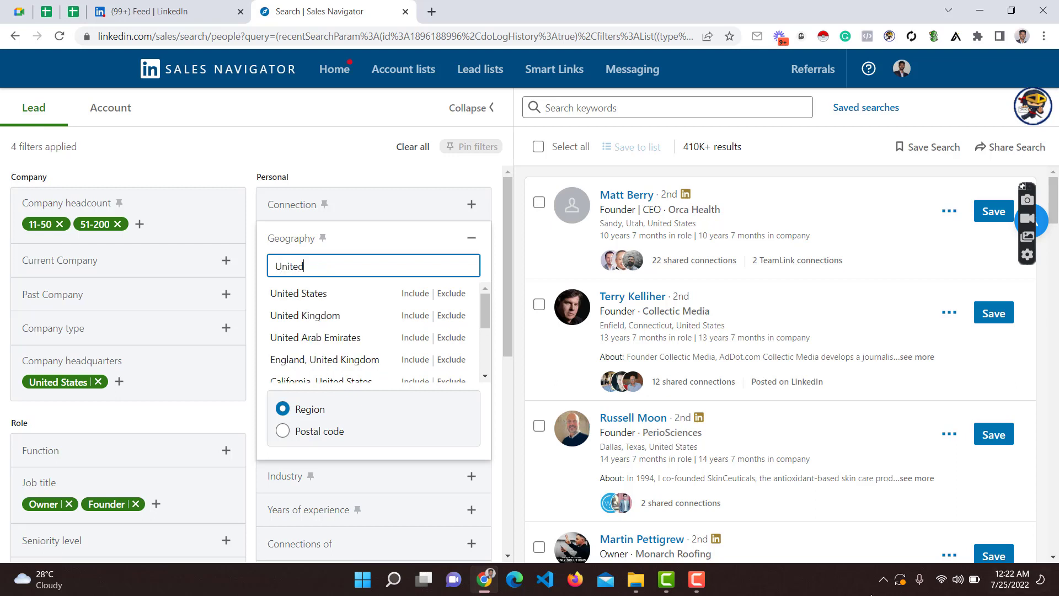
{"action": "left_click", "coordinate": [302, 294]}
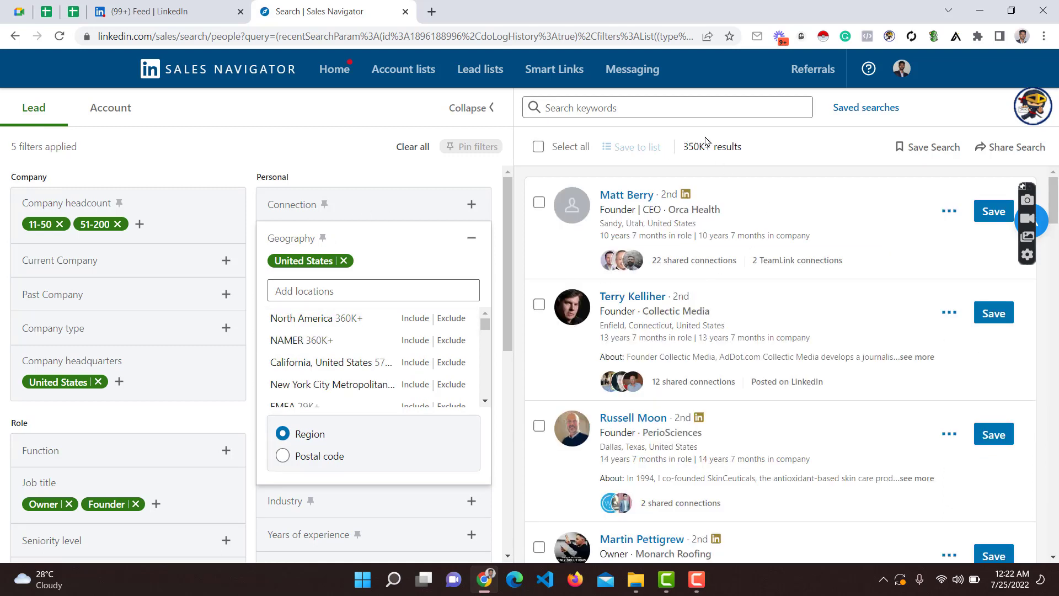
{"action": "left_click", "coordinate": [331, 138]}
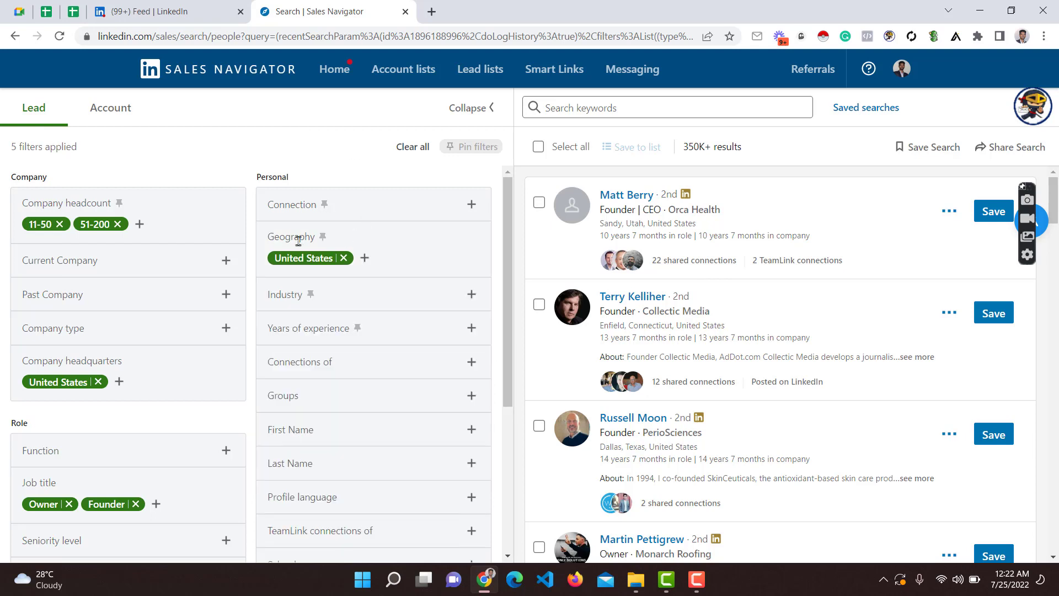
Step: Replace the United States region in the Geography filter with Dallas, Texas, United States and check the results total
{"action": "left_click", "coordinate": [364, 257]}
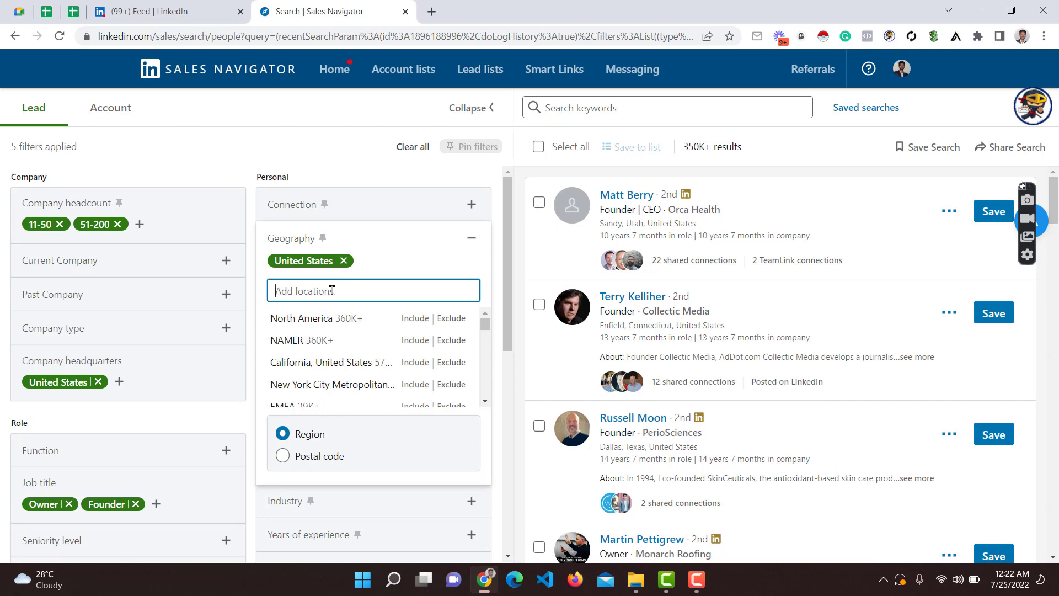
{"action": "type", "text": "Dallas"}
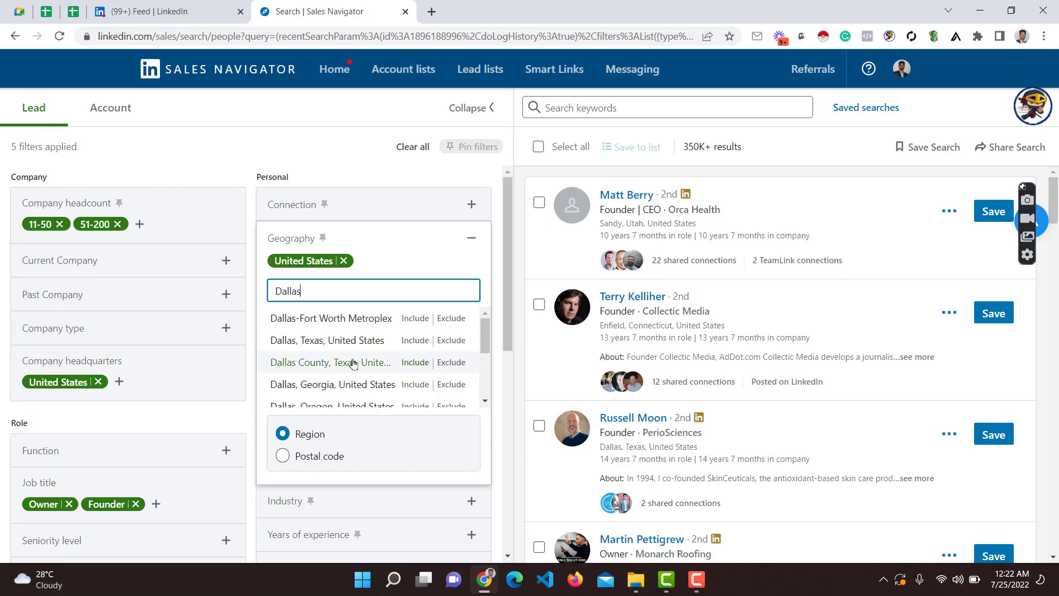
{"action": "left_click", "coordinate": [342, 340]}
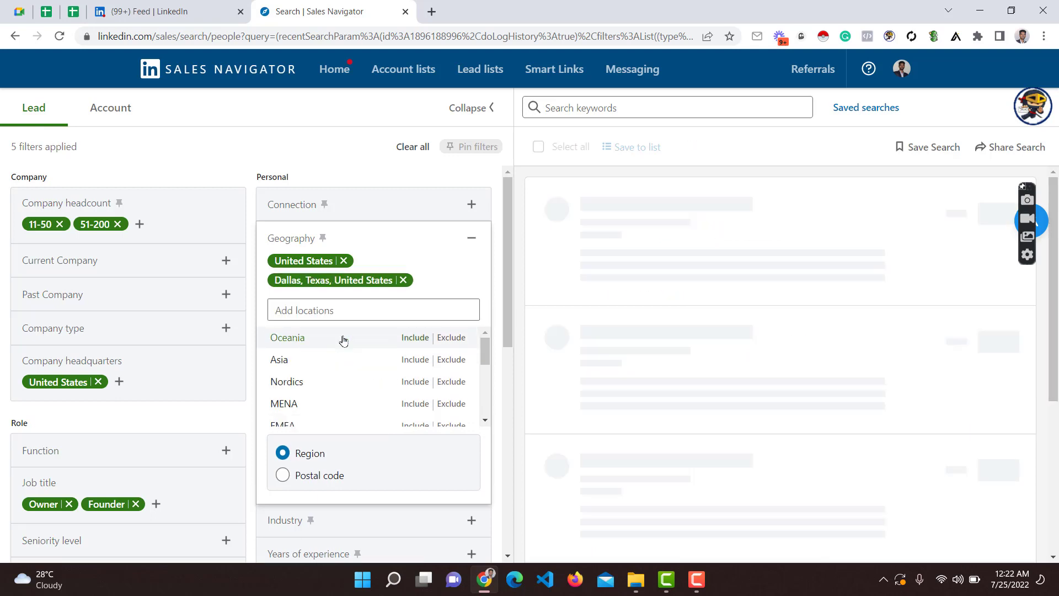
{"action": "left_click", "coordinate": [344, 261]}
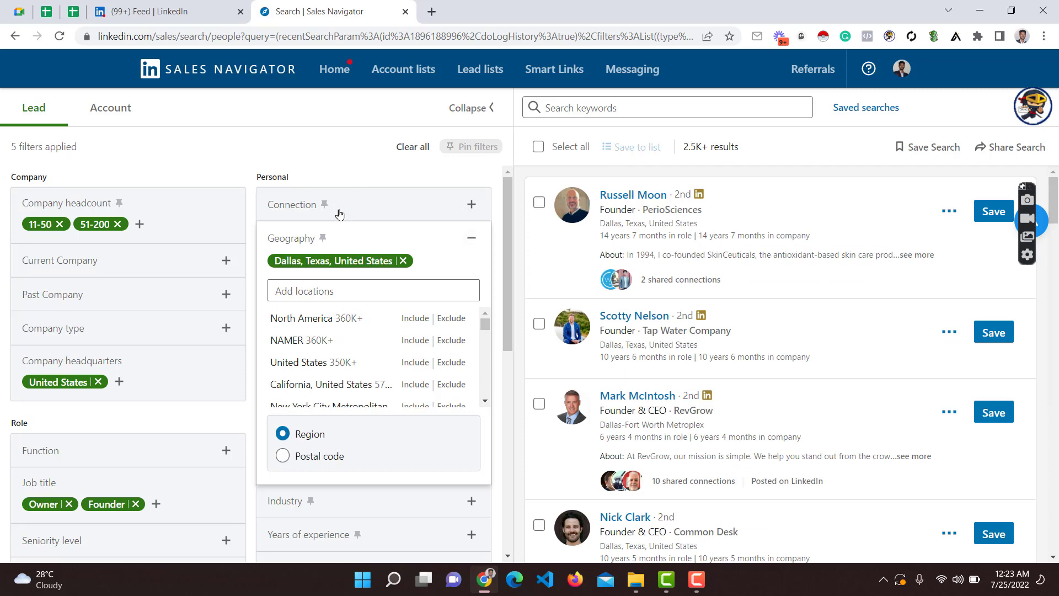
{"action": "left_click_drag", "start_coordinate": [688, 145], "coordinate": [776, 143]}
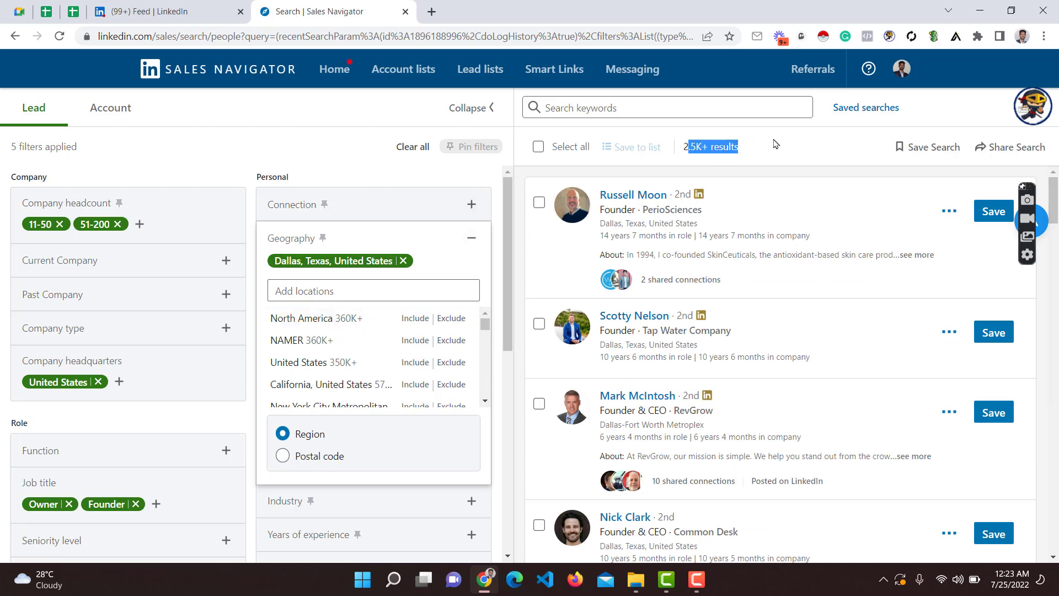
{"action": "left_click", "coordinate": [776, 143]}
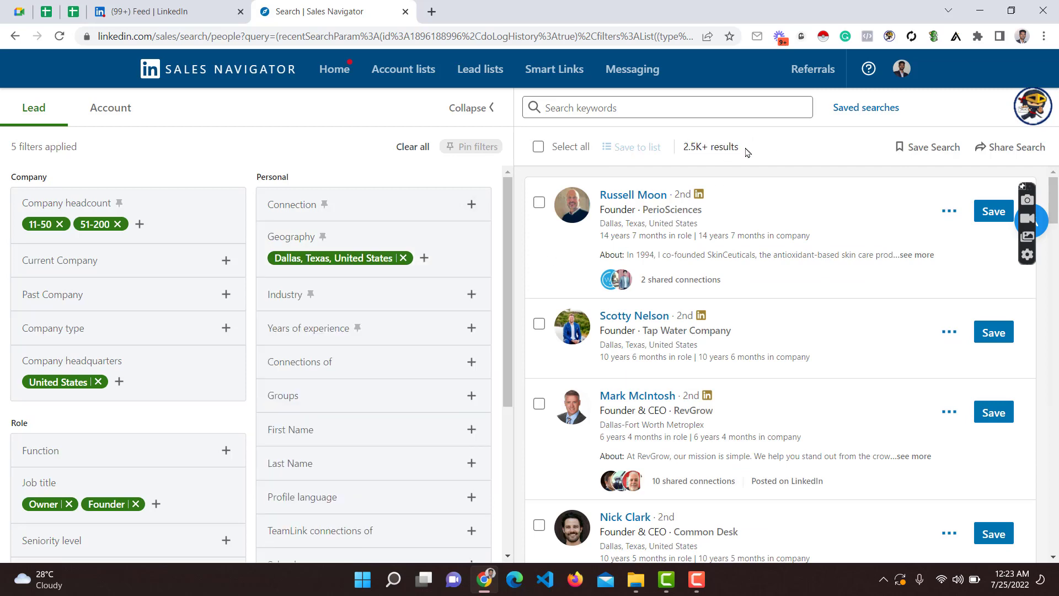
Step: Remove the Dallas location from the Geography filter and include the United States region instead
{"action": "left_click", "coordinate": [402, 259]}
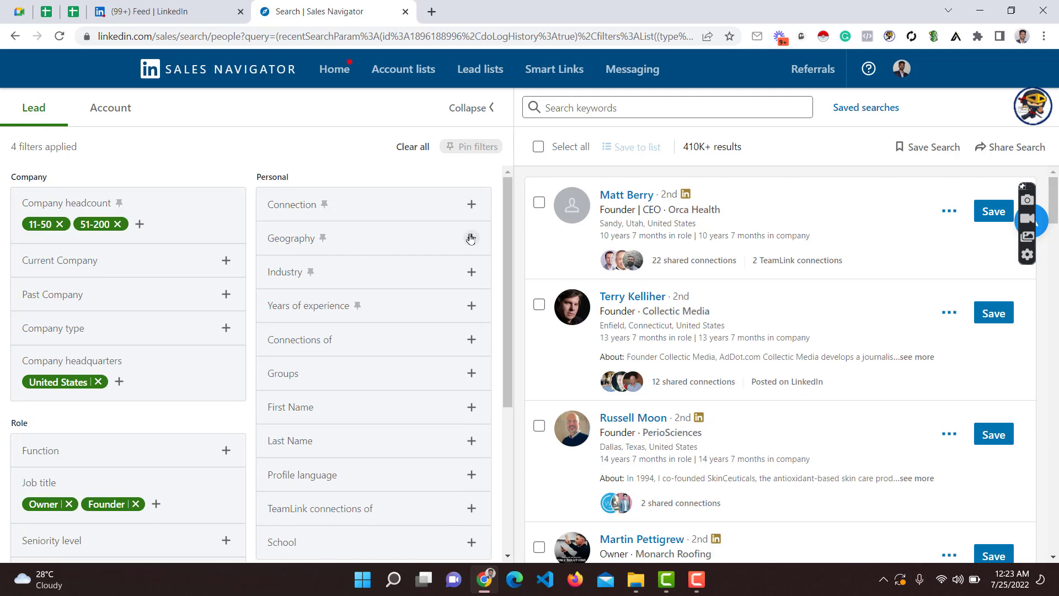
{"action": "left_click", "coordinate": [471, 238]}
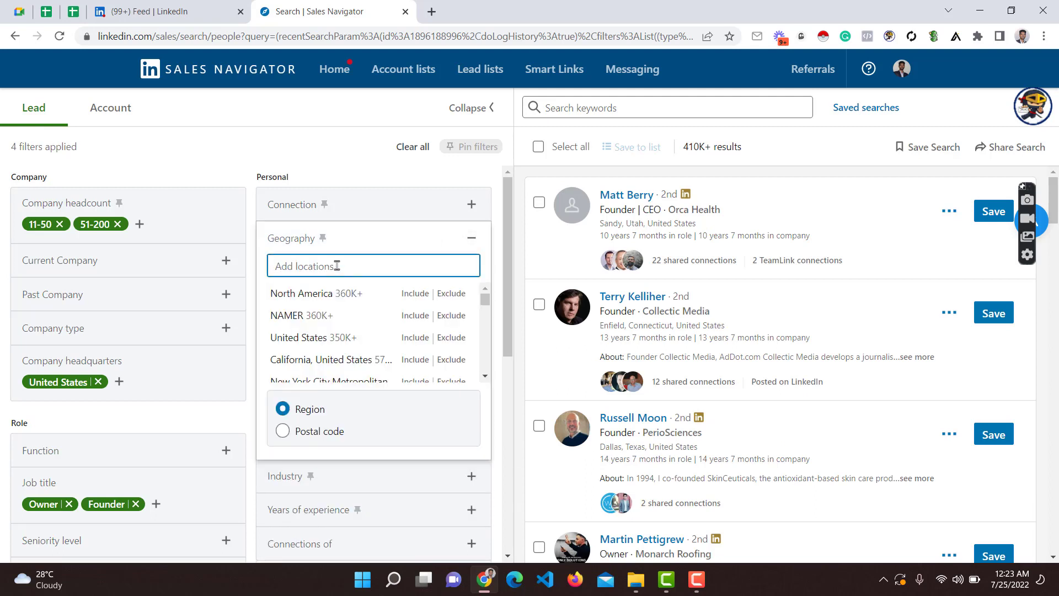
{"action": "type", "text": "Uni"}
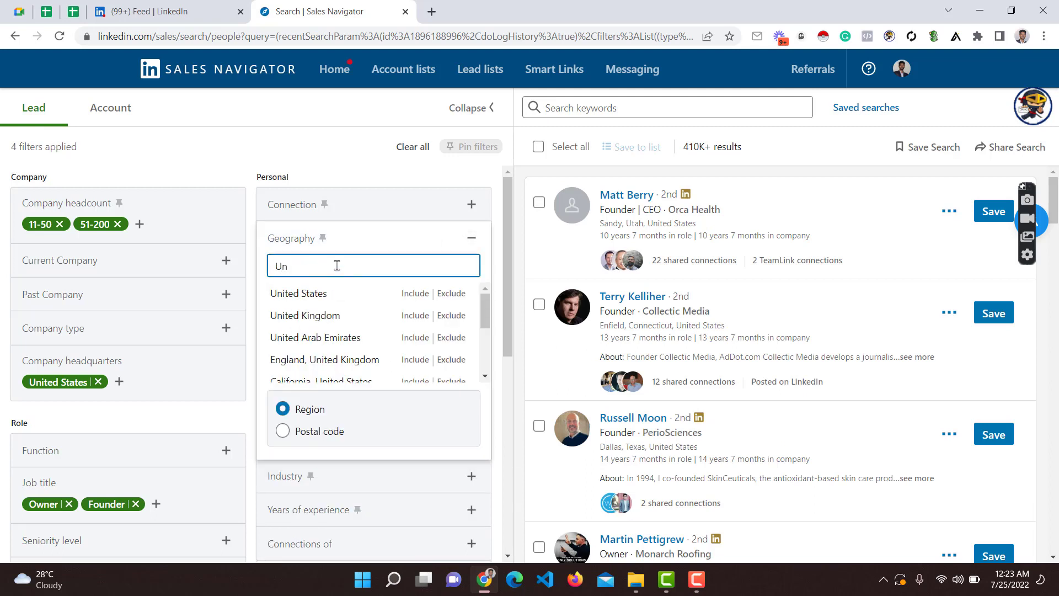
{"action": "left_click", "coordinate": [329, 291]}
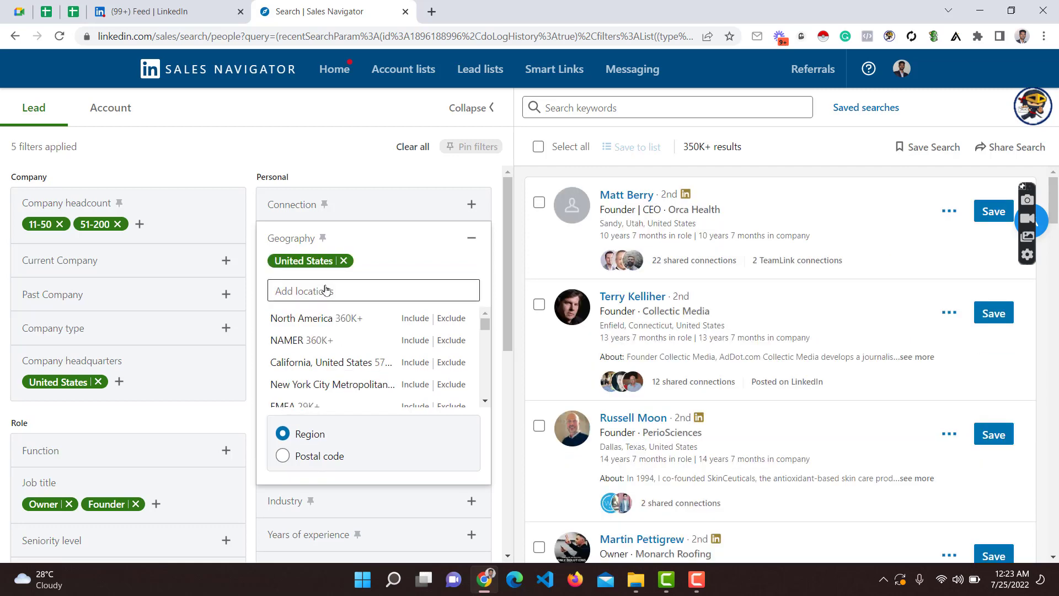
{"action": "left_click", "coordinate": [269, 132]}
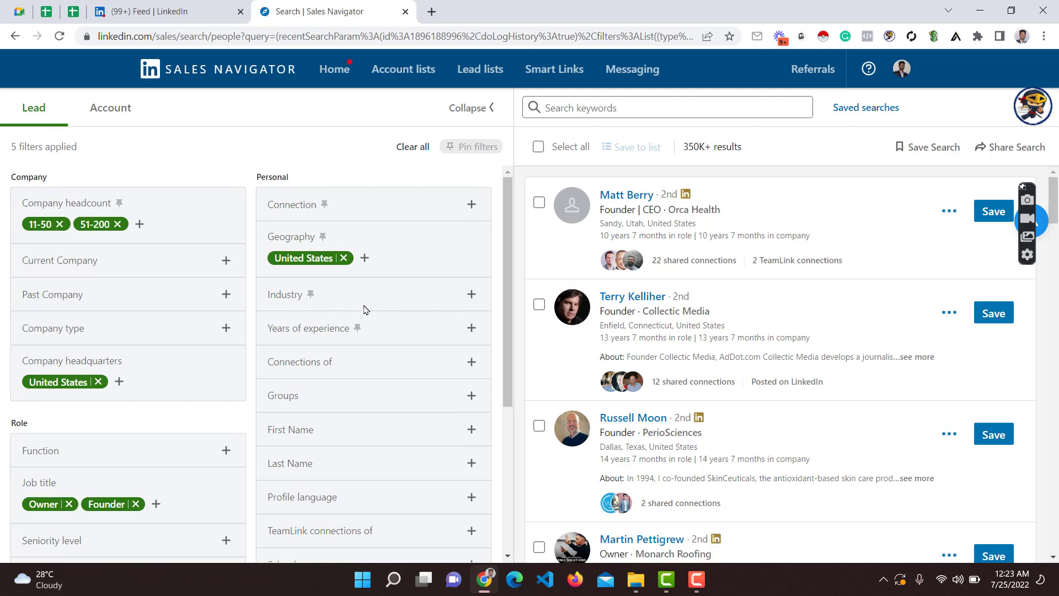
Step: Filter the leads by industry, including Information Services, and check the results total
{"action": "left_click", "coordinate": [344, 297]}
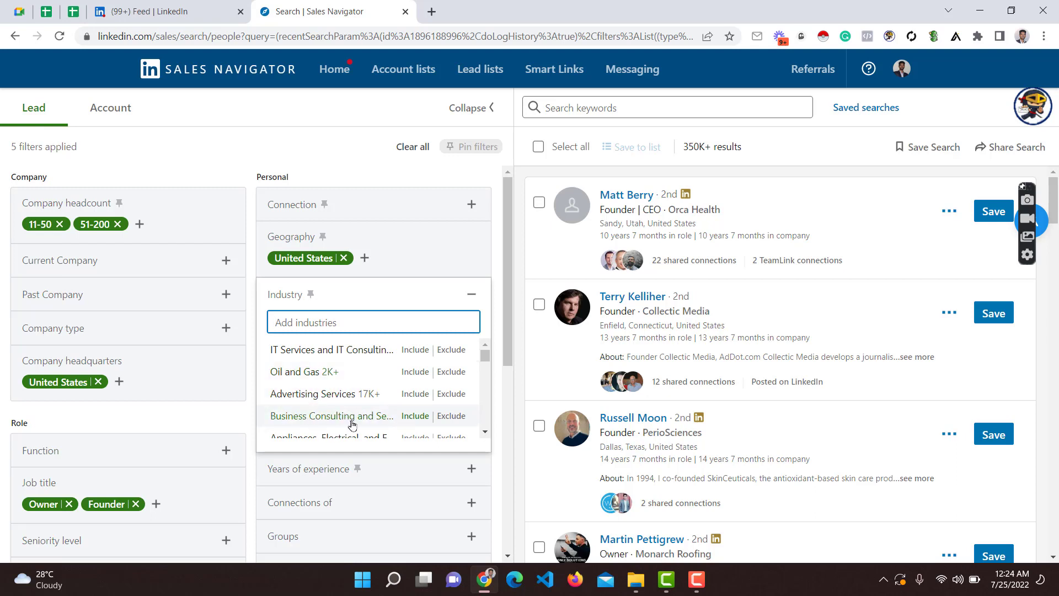
{"action": "scroll", "coordinate": [357, 401], "scroll_direction": "down", "scroll_amount": 10}
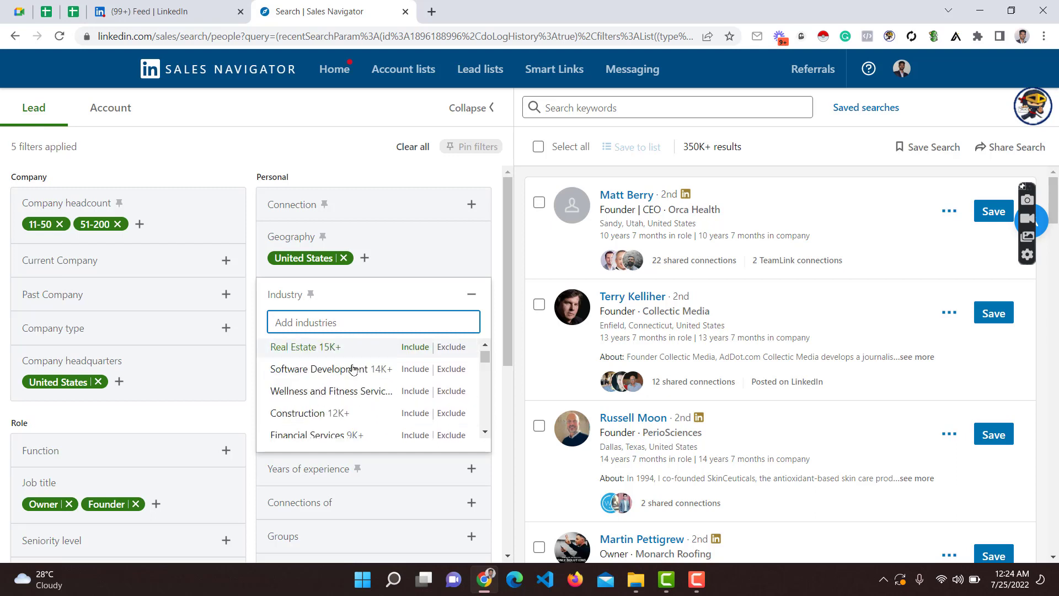
{"action": "scroll", "coordinate": [368, 361], "scroll_direction": "up", "scroll_amount": 10}
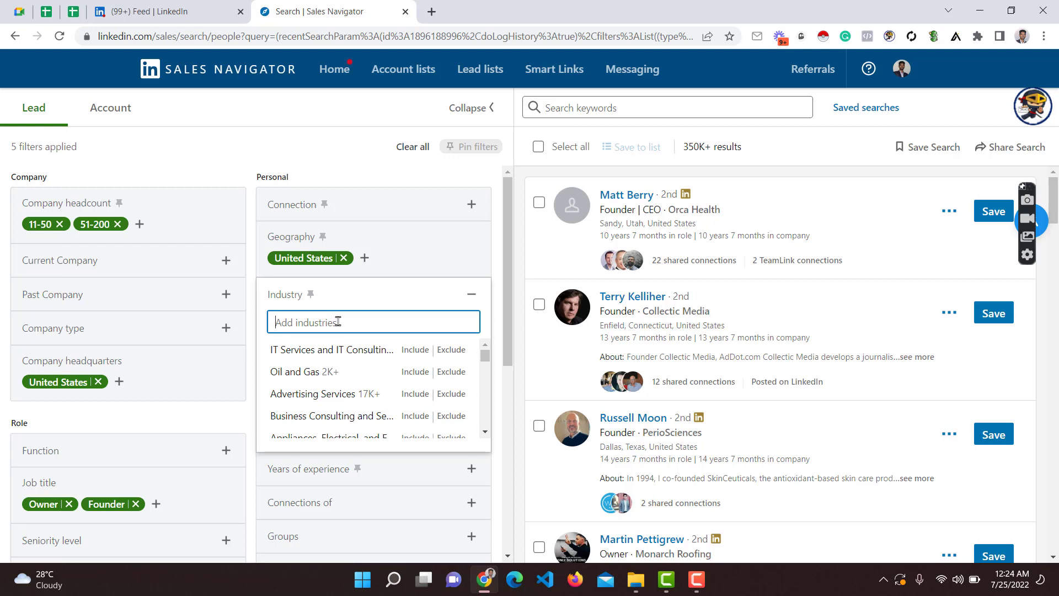
{"action": "type", "text": "Info"}
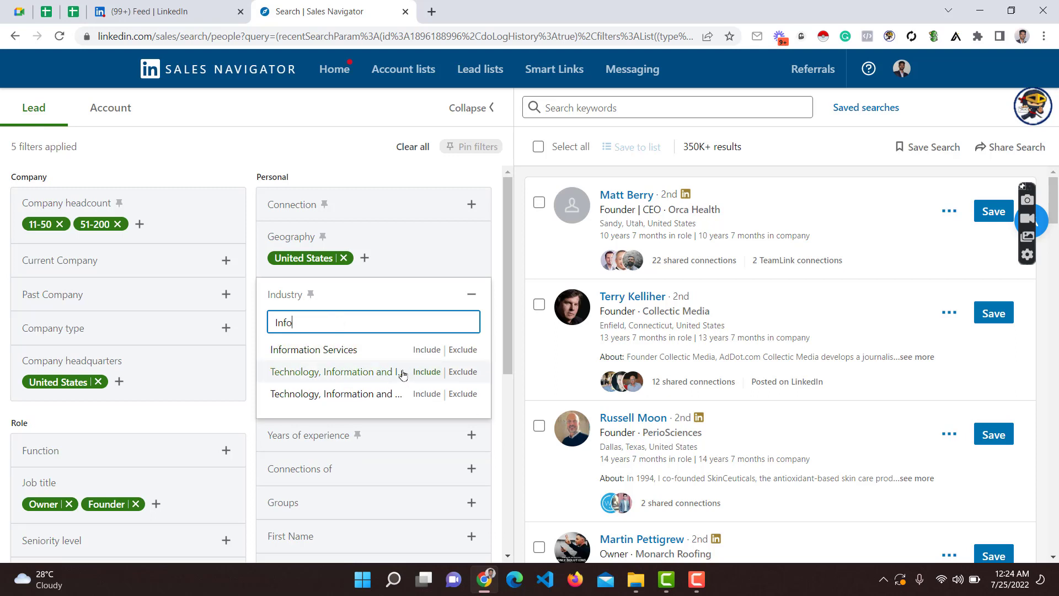
{"action": "left_click", "coordinate": [338, 352]}
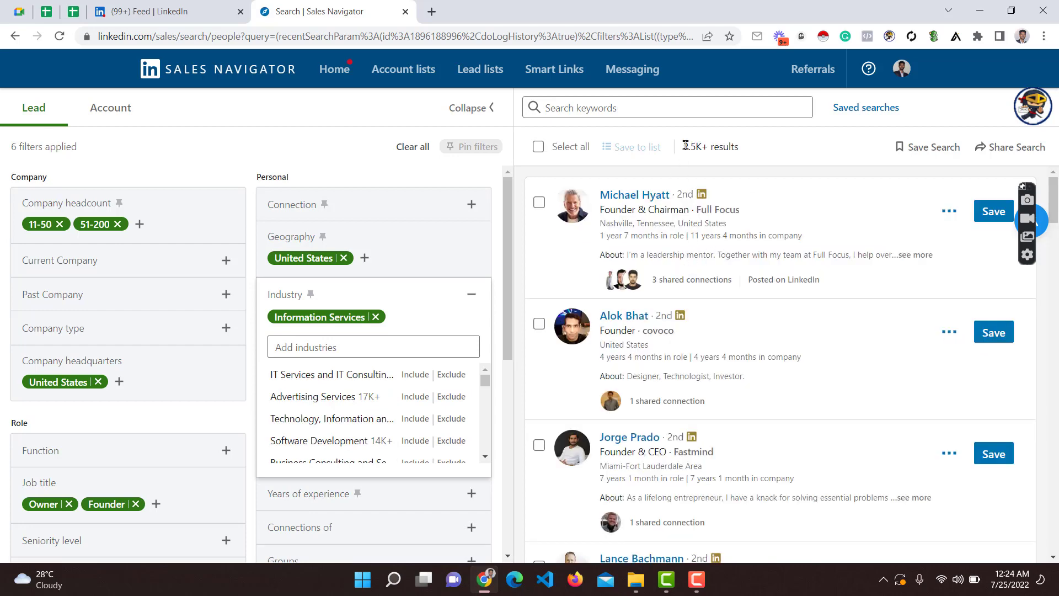
{"action": "left_click_drag", "start_coordinate": [686, 145], "coordinate": [758, 144]}
{"action": "left_click", "coordinate": [750, 148]}
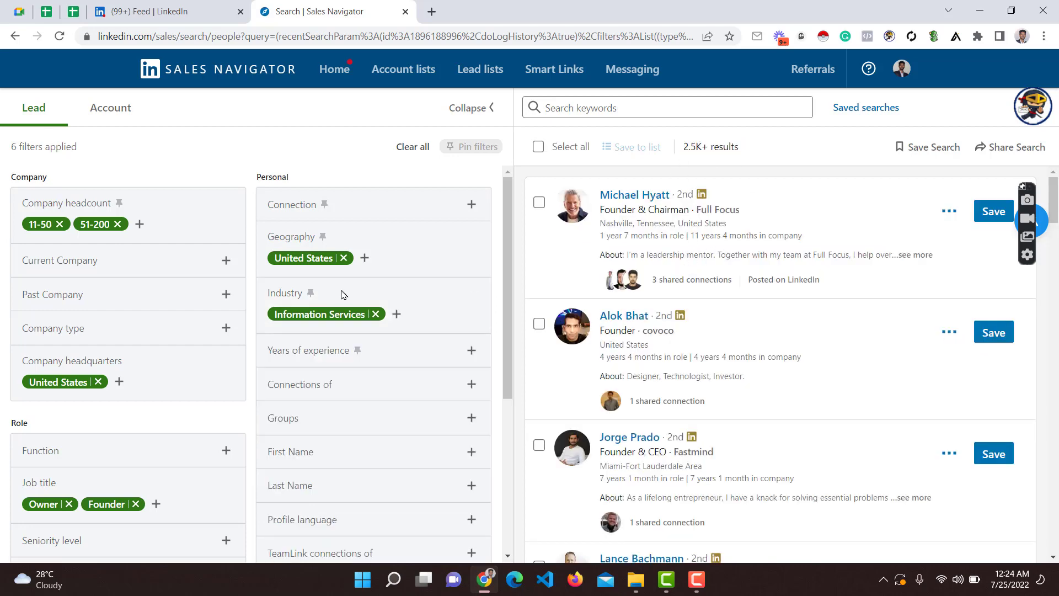
Step: Look over the remaining lead filters, examining the further Industry choices and the Years of experience ranges without applying any
{"action": "left_click", "coordinate": [396, 314]}
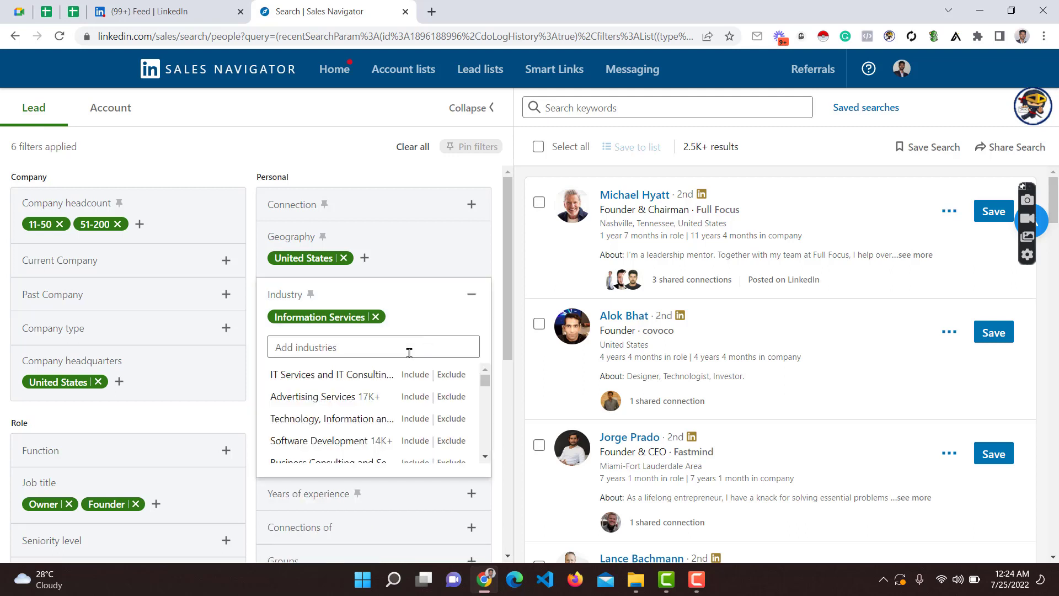
{"action": "left_click", "coordinate": [474, 301]}
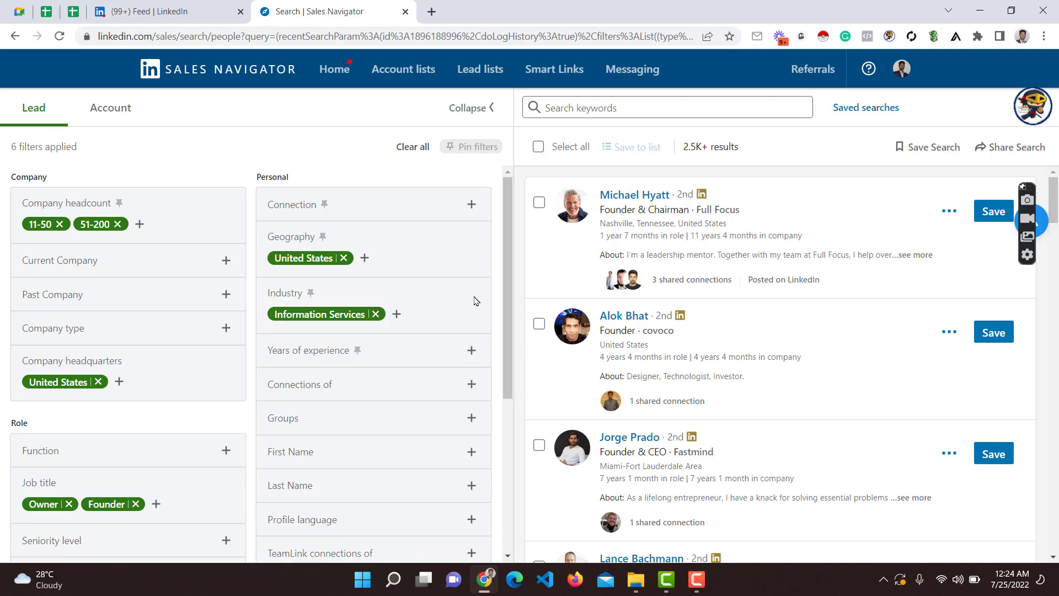
{"action": "scroll", "coordinate": [461, 298], "scroll_direction": "down", "scroll_amount": 1}
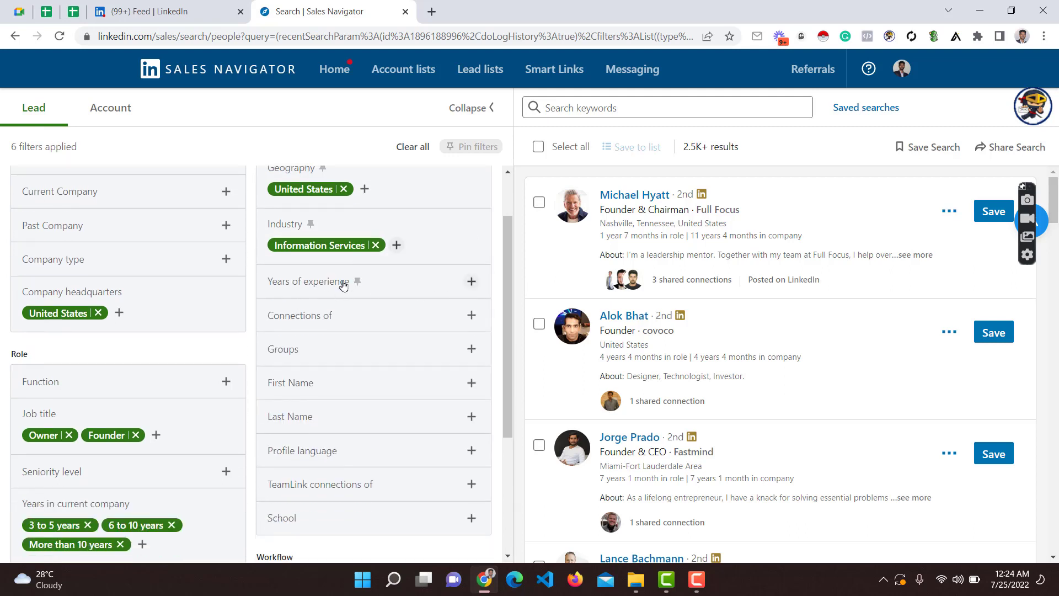
{"action": "scroll", "coordinate": [307, 286], "scroll_direction": "down", "scroll_amount": 3}
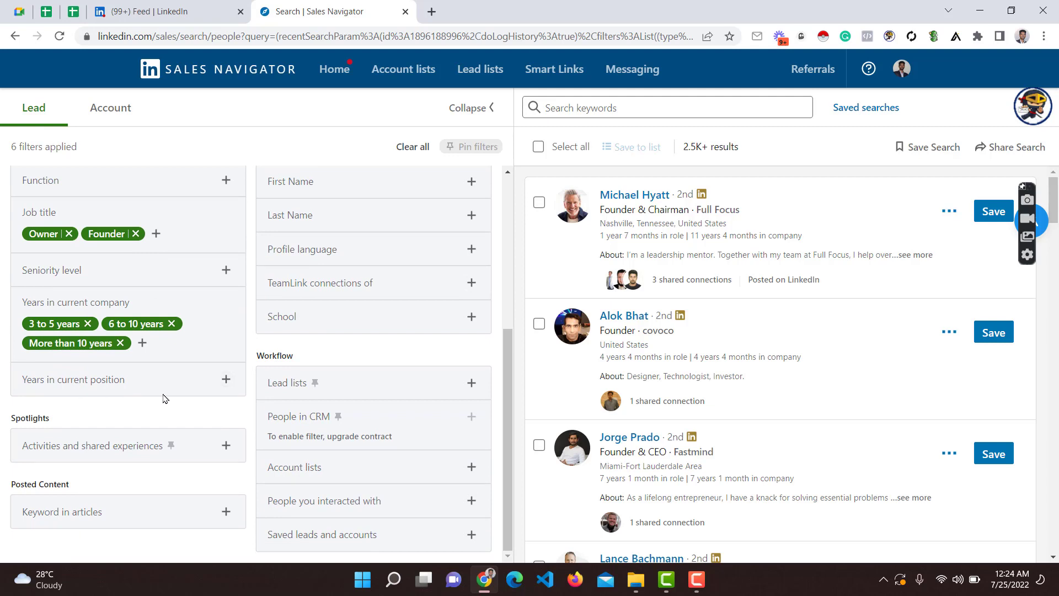
{"action": "scroll", "coordinate": [100, 386], "scroll_direction": "up", "scroll_amount": 4}
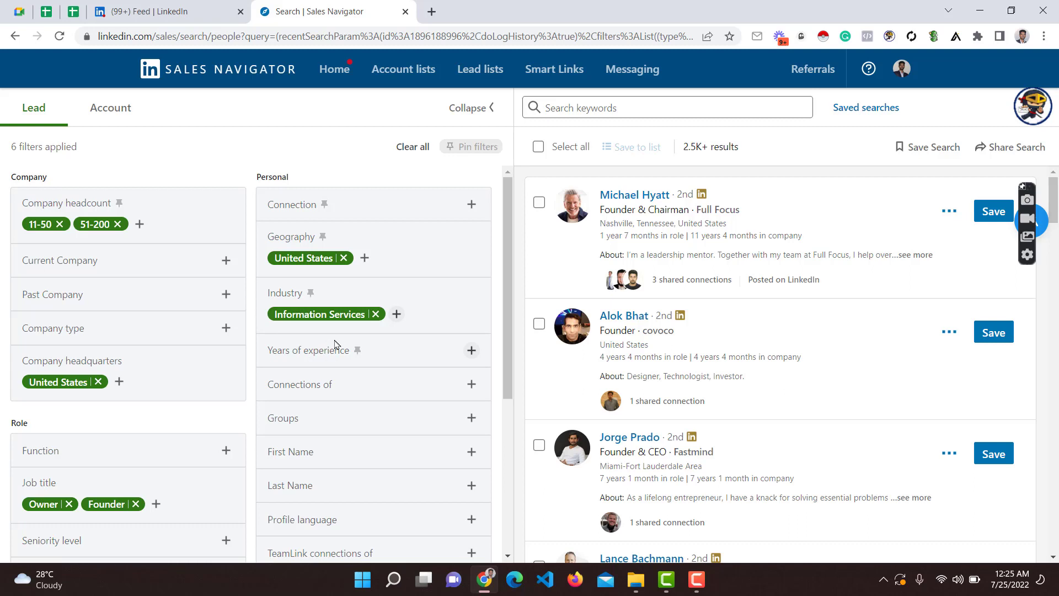
{"action": "scroll", "coordinate": [331, 350], "scroll_direction": "down", "scroll_amount": 1}
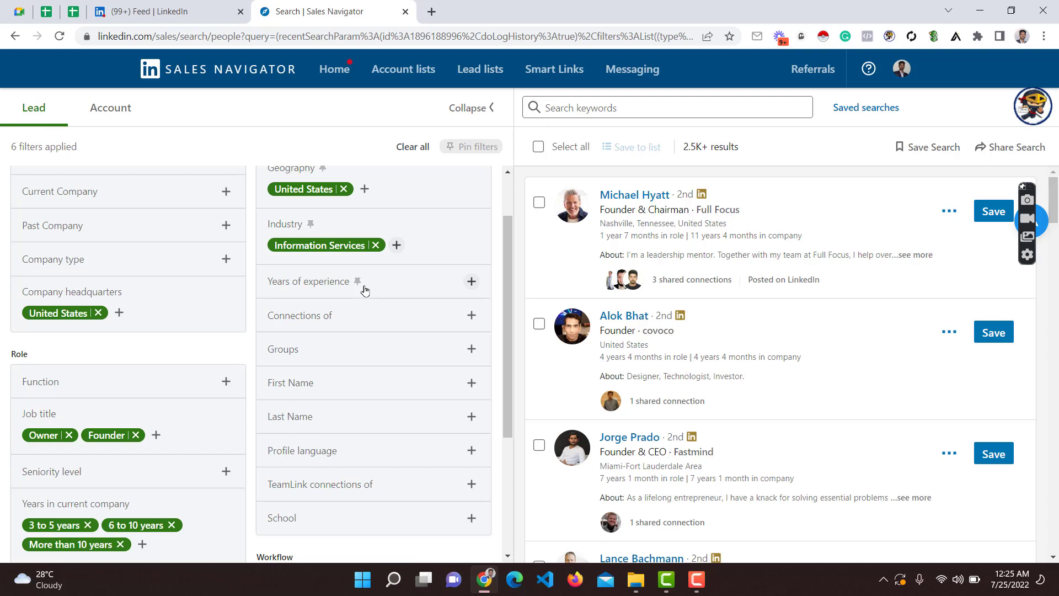
{"action": "left_click", "coordinate": [388, 289]}
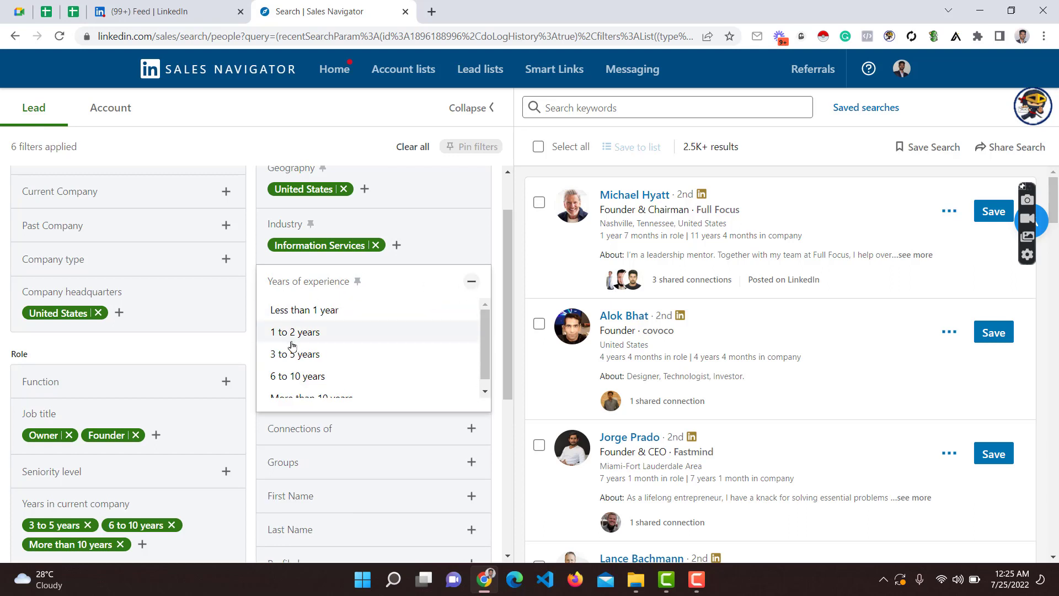
{"action": "left_click", "coordinate": [470, 282]}
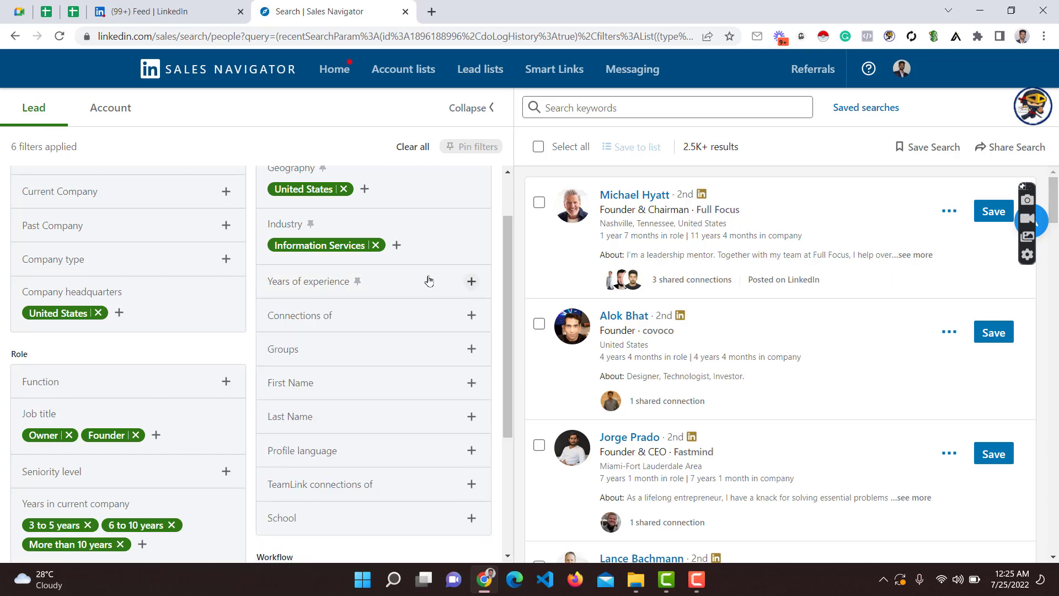
Step: Examine the First Name and Last Name filters in the Personal group without entering any name
{"action": "scroll", "coordinate": [429, 281], "scroll_direction": "down", "scroll_amount": 1}
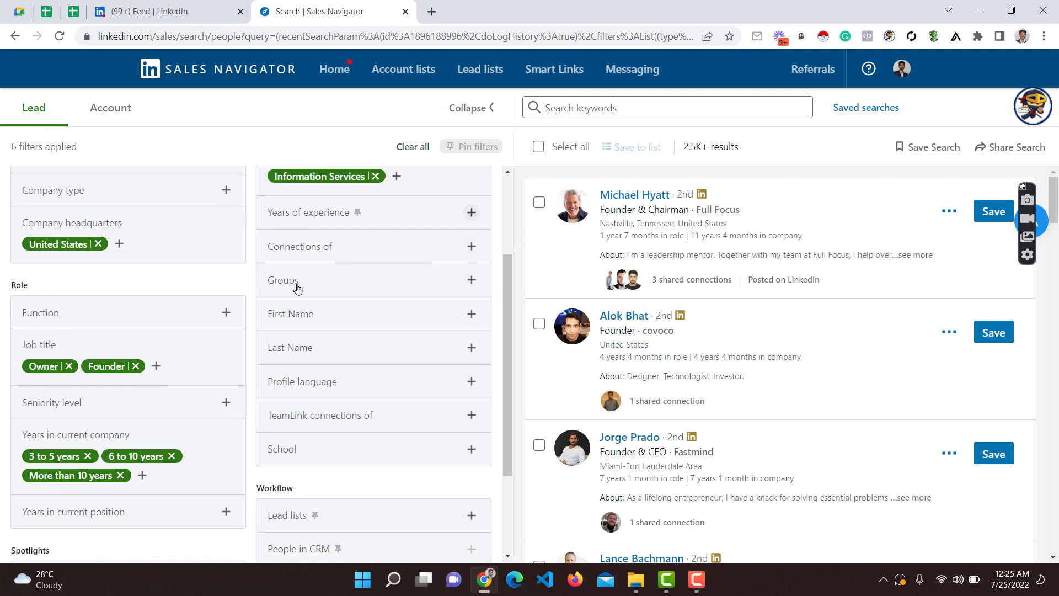
{"action": "left_click", "coordinate": [334, 316]}
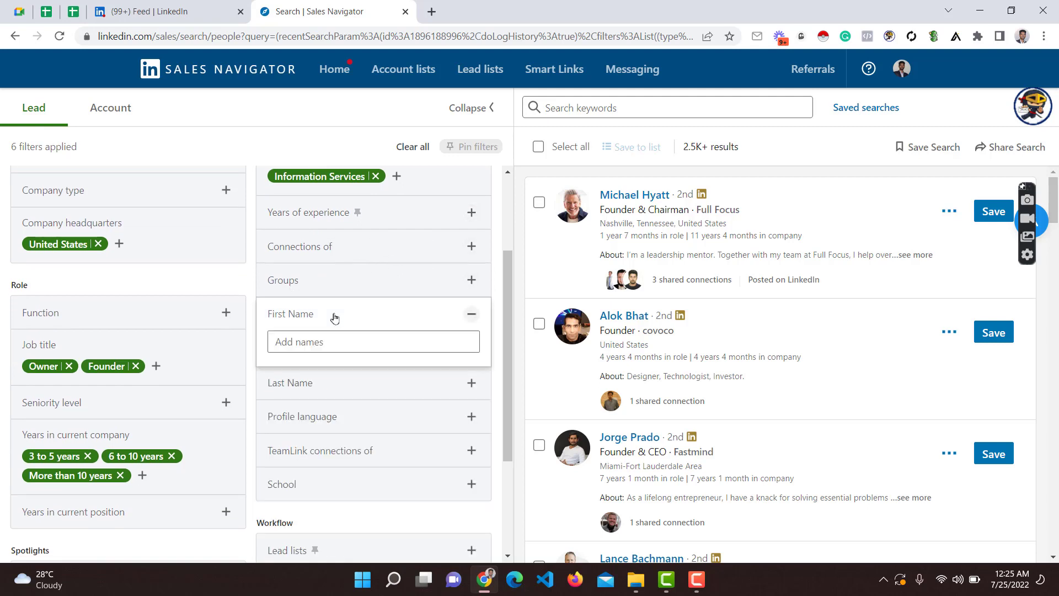
{"action": "left_click", "coordinate": [333, 317]}
{"action": "left_click", "coordinate": [308, 351]}
{"action": "left_click", "coordinate": [312, 342]}
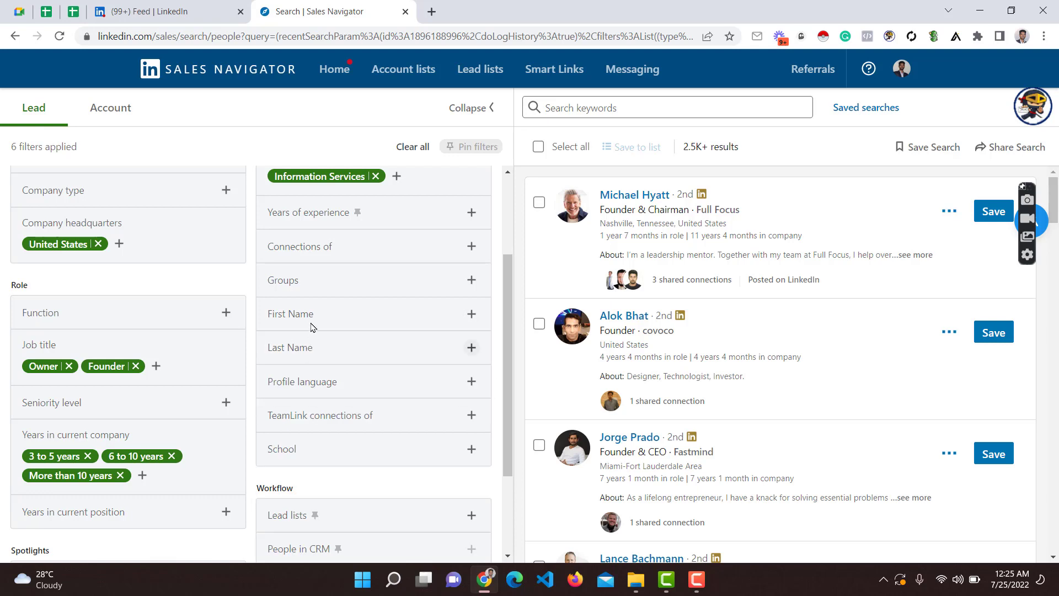
{"action": "scroll", "coordinate": [346, 309], "scroll_direction": "down", "scroll_amount": 1}
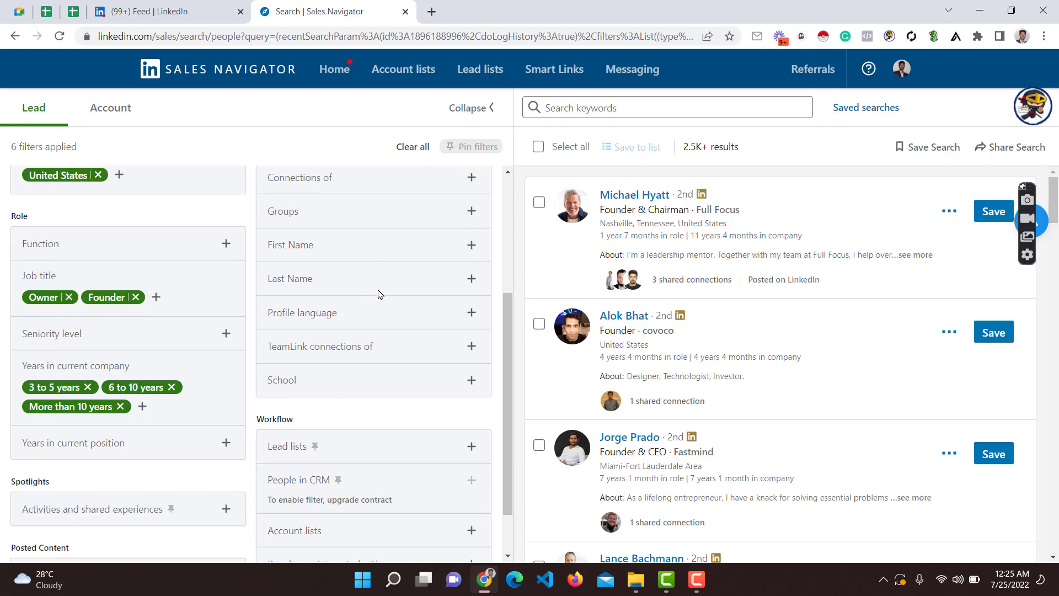
{"action": "left_click", "coordinate": [319, 247]}
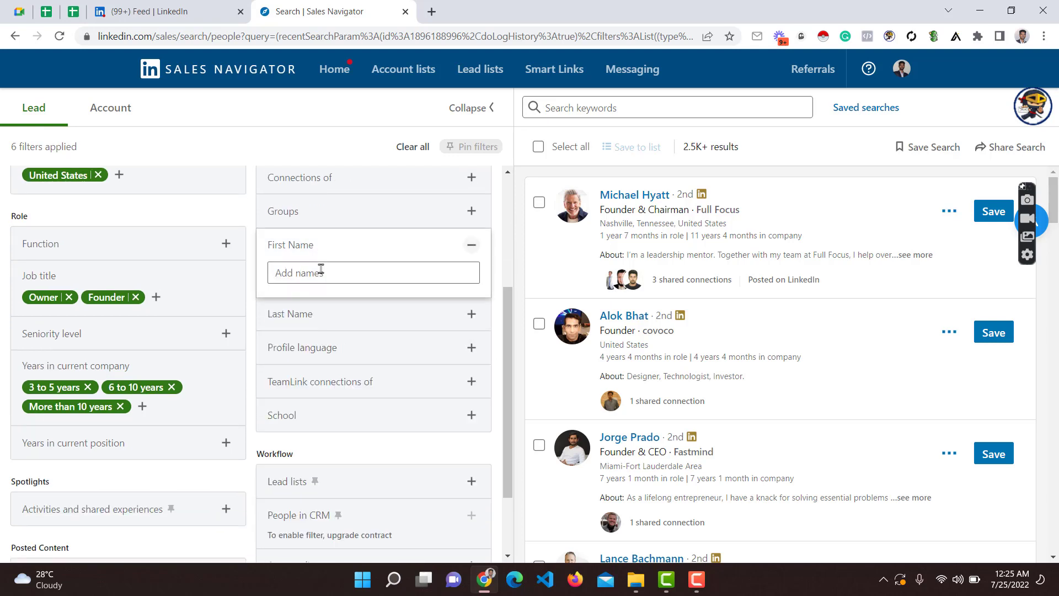
{"action": "left_click", "coordinate": [305, 248]}
{"action": "scroll", "coordinate": [305, 248], "scroll_direction": "up", "scroll_amount": 3}
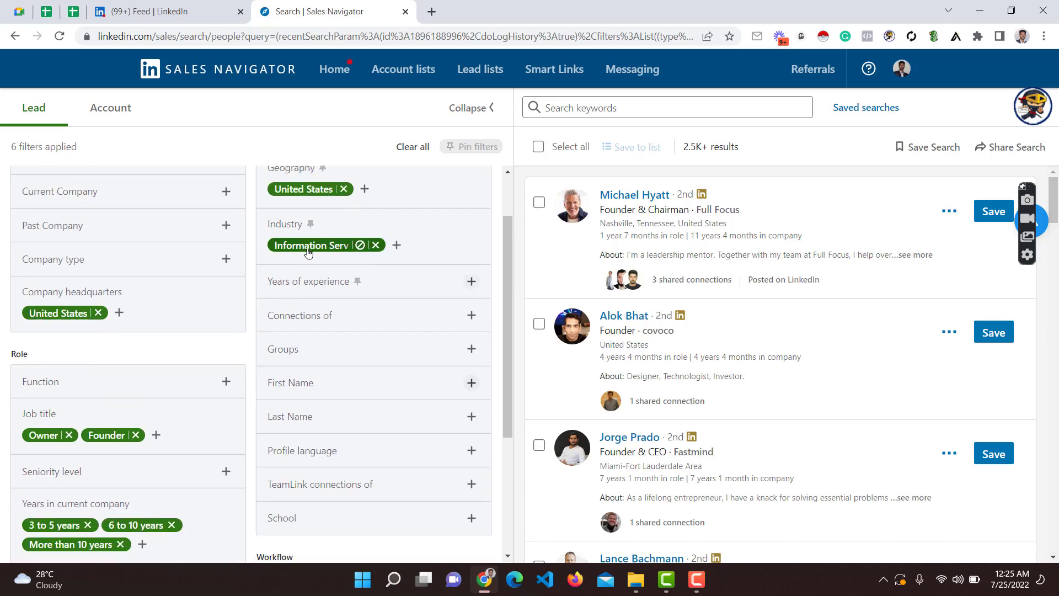
{"action": "scroll", "coordinate": [301, 264], "scroll_direction": "down", "scroll_amount": 2}
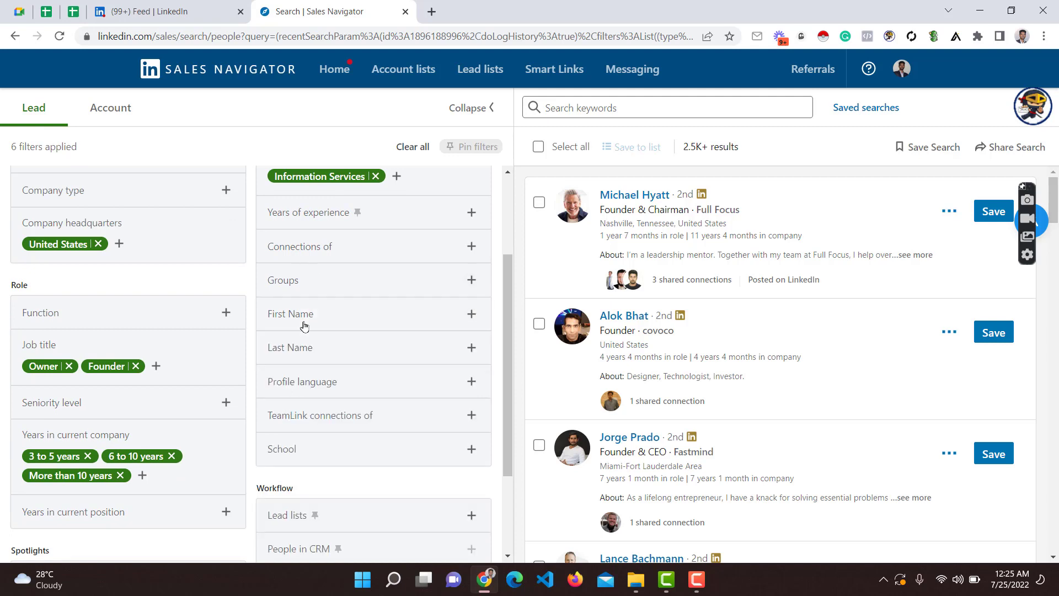
{"action": "left_click", "coordinate": [323, 347]}
{"action": "left_click", "coordinate": [324, 347]}
Step: Review the filters applied in the Company, Role and Personal groups
{"action": "scroll", "coordinate": [205, 388], "scroll_direction": "up", "scroll_amount": 2}
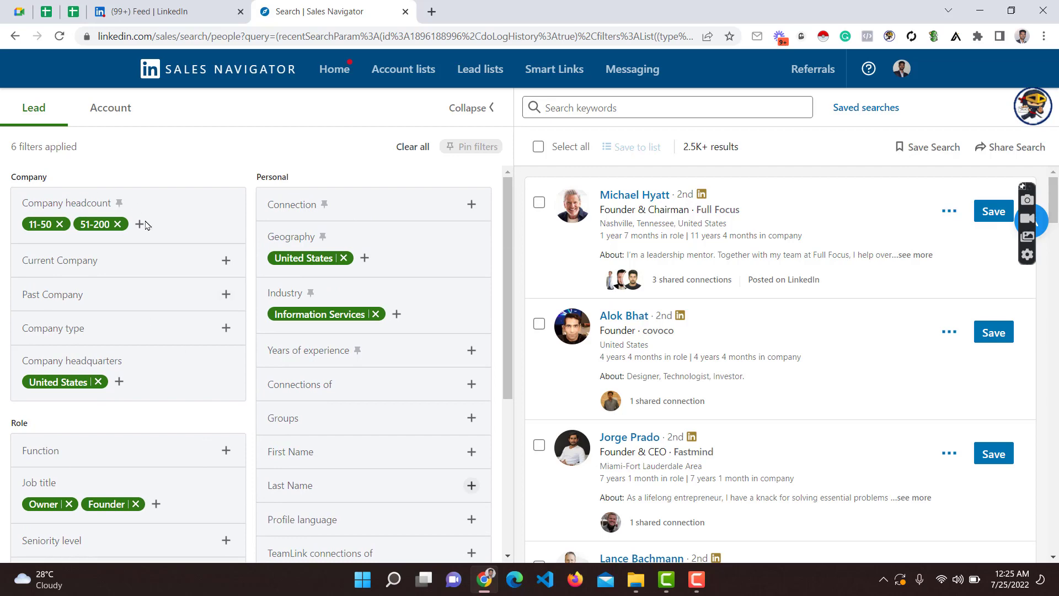
{"action": "scroll", "coordinate": [142, 334], "scroll_direction": "down", "scroll_amount": 1}
{"action": "scroll", "coordinate": [143, 333], "scroll_direction": "down", "scroll_amount": 2}
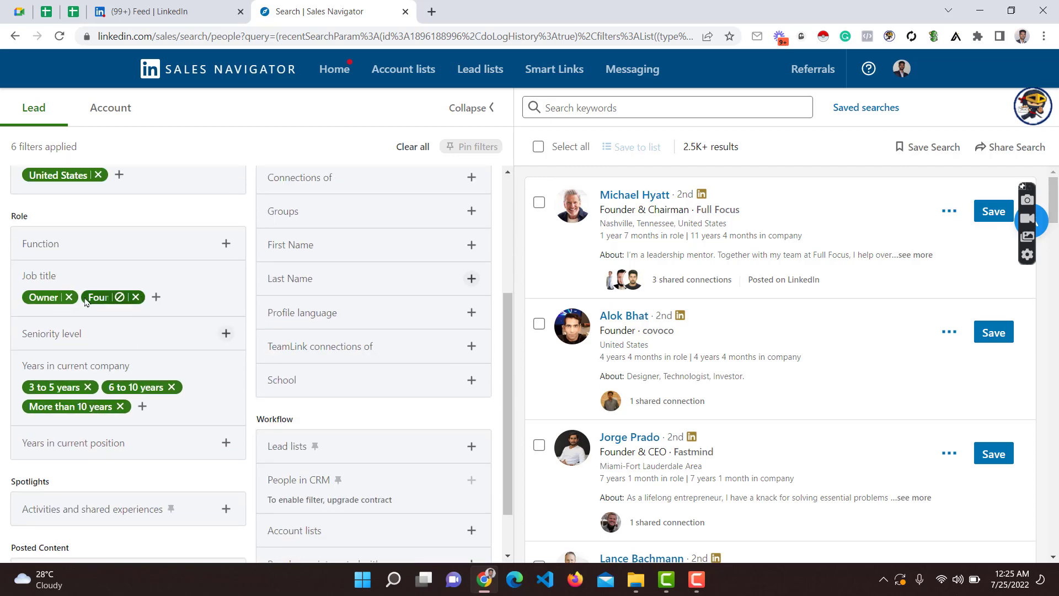
{"action": "scroll", "coordinate": [143, 327], "scroll_direction": "up", "scroll_amount": 3}
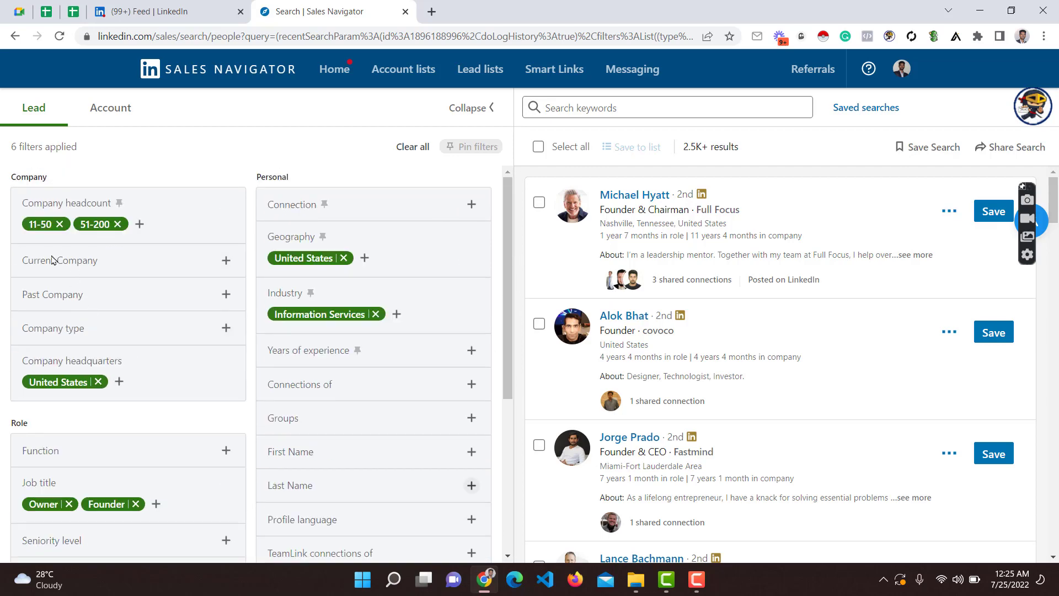
Step: Examine the company suggestions in the Current Company filter and check the First Name filter, without adding any value
{"action": "left_click", "coordinate": [108, 262]}
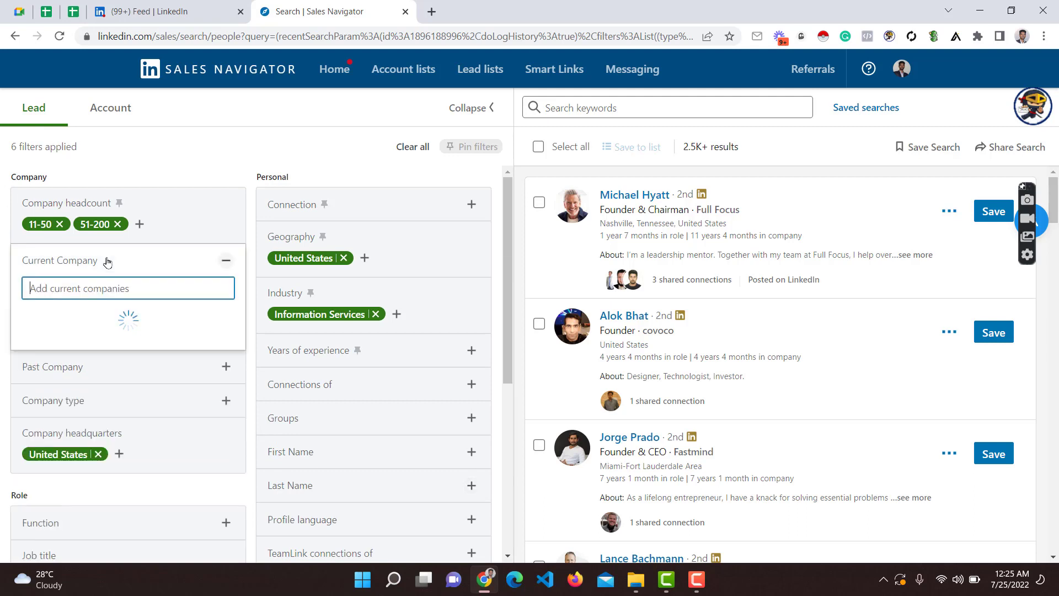
{"action": "left_click", "coordinate": [108, 261]}
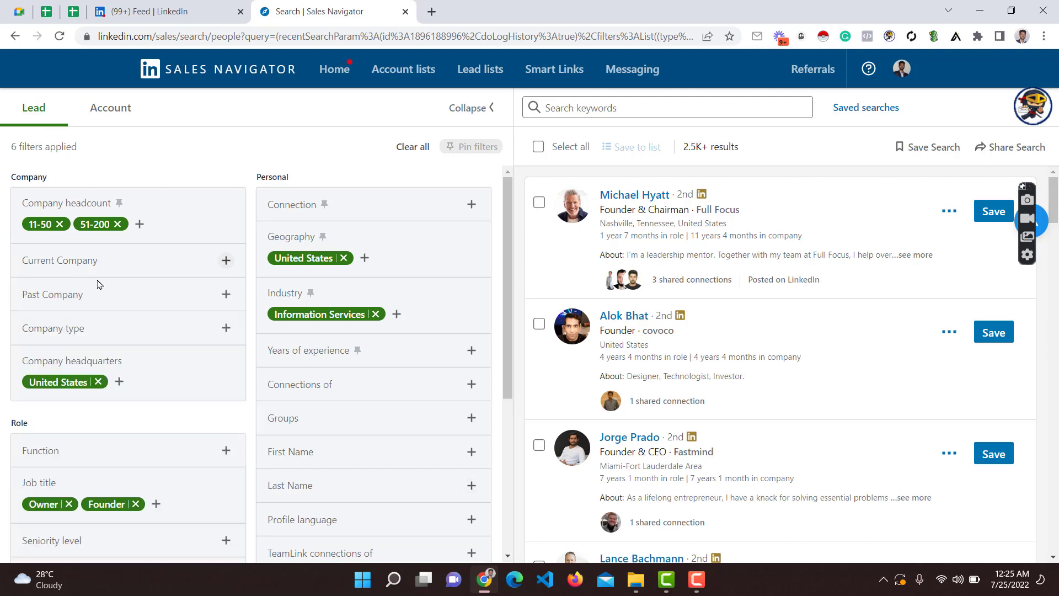
{"action": "scroll", "coordinate": [157, 277], "scroll_direction": "down", "scroll_amount": 3}
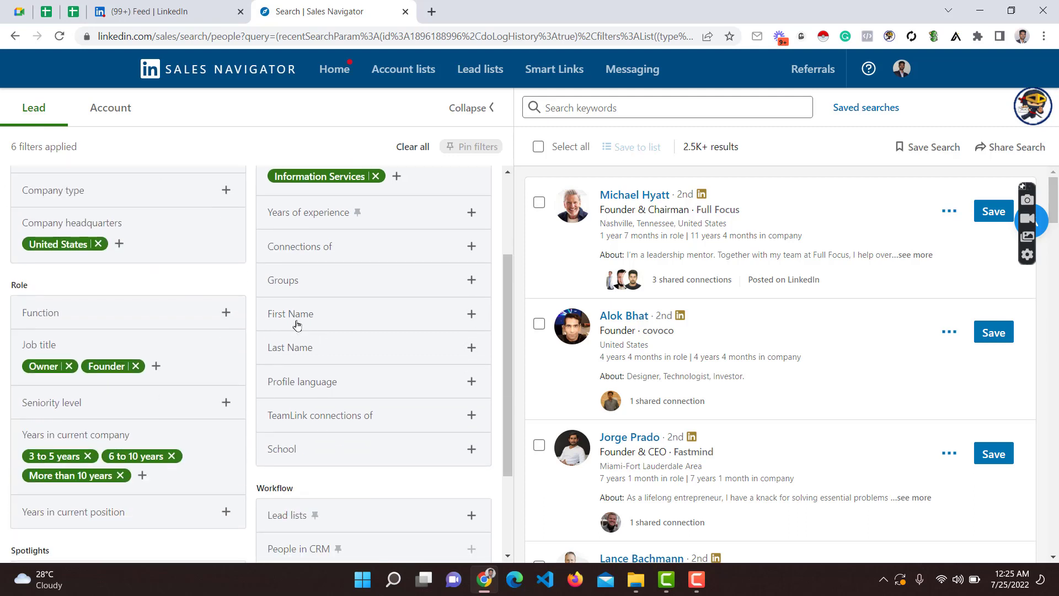
{"action": "left_click", "coordinate": [297, 325]}
{"action": "left_click", "coordinate": [295, 312]}
{"action": "scroll", "coordinate": [222, 374], "scroll_direction": "up", "scroll_amount": 3}
{"action": "left_click", "coordinate": [74, 267]}
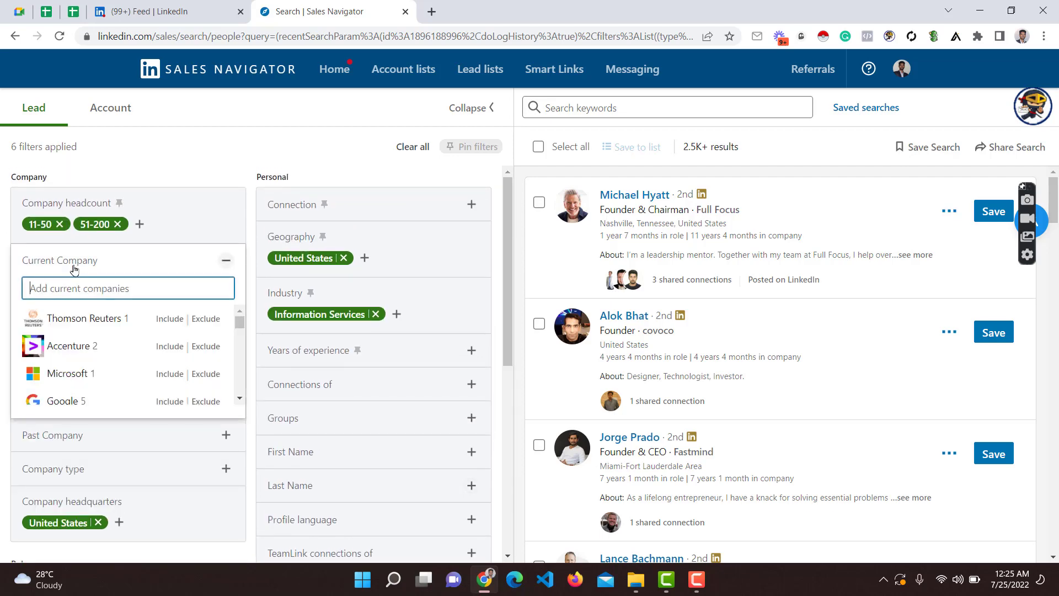
{"action": "left_click", "coordinate": [81, 262]}
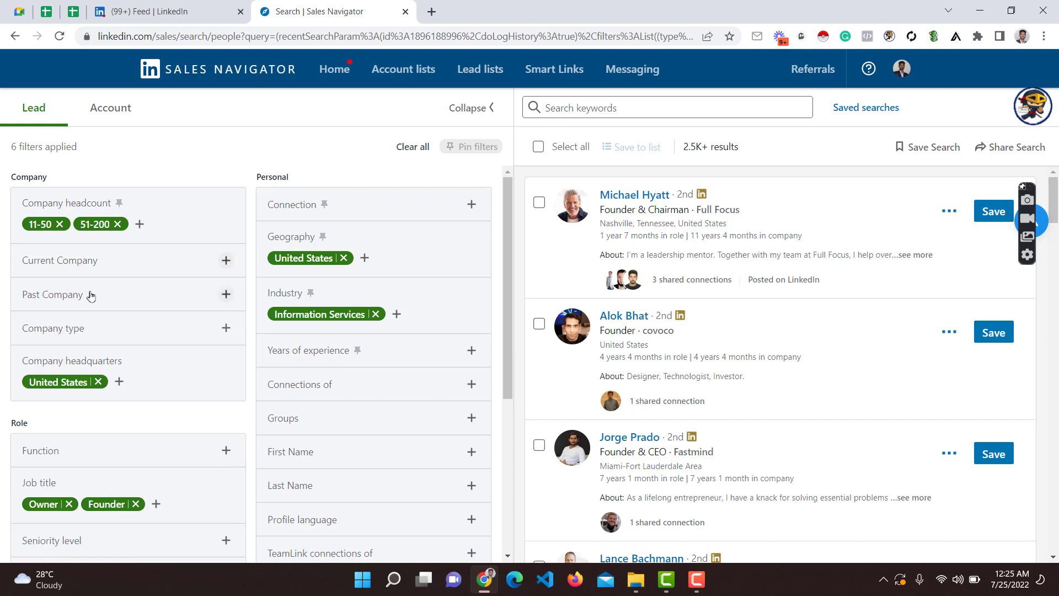
Step: Look over the Company, Role and Personal filters, including the Last Name filter, without adding any value
{"action": "scroll", "coordinate": [91, 296], "scroll_direction": "down", "scroll_amount": 2}
{"action": "scroll", "coordinate": [84, 353], "scroll_direction": "up", "scroll_amount": 2}
{"action": "scroll", "coordinate": [332, 281], "scroll_direction": "down", "scroll_amount": 3}
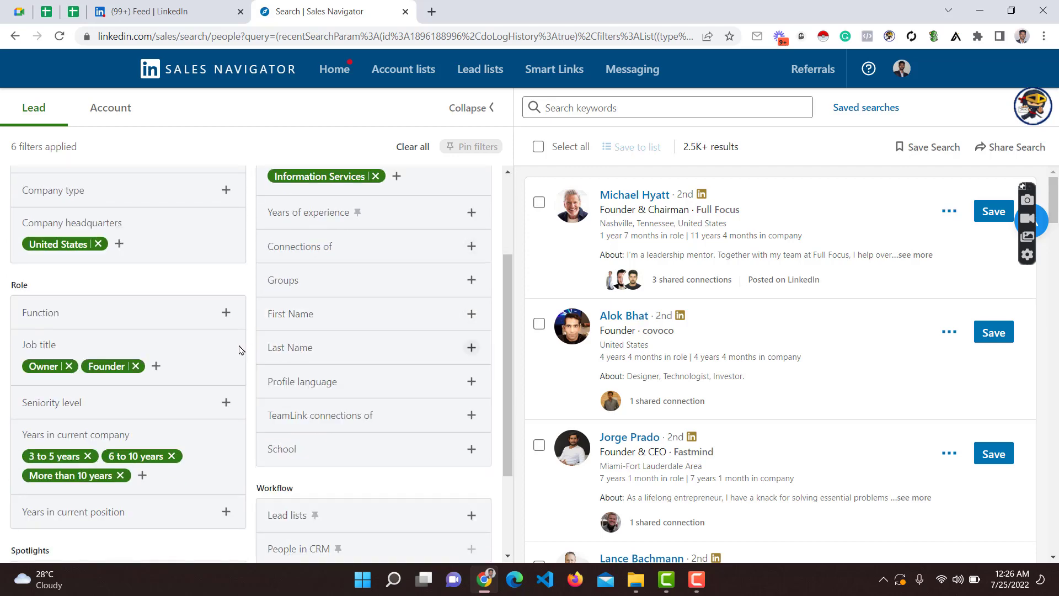
{"action": "scroll", "coordinate": [235, 342], "scroll_direction": "up", "scroll_amount": 2}
{"action": "scroll", "coordinate": [98, 390], "scroll_direction": "down", "scroll_amount": 4}
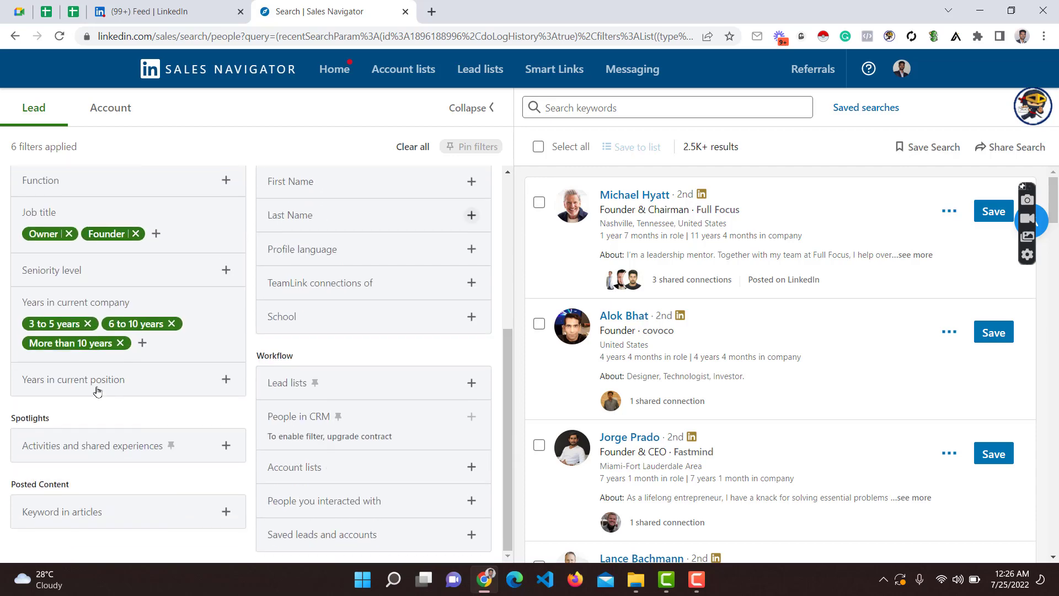
{"action": "scroll", "coordinate": [110, 326], "scroll_direction": "up", "scroll_amount": 3}
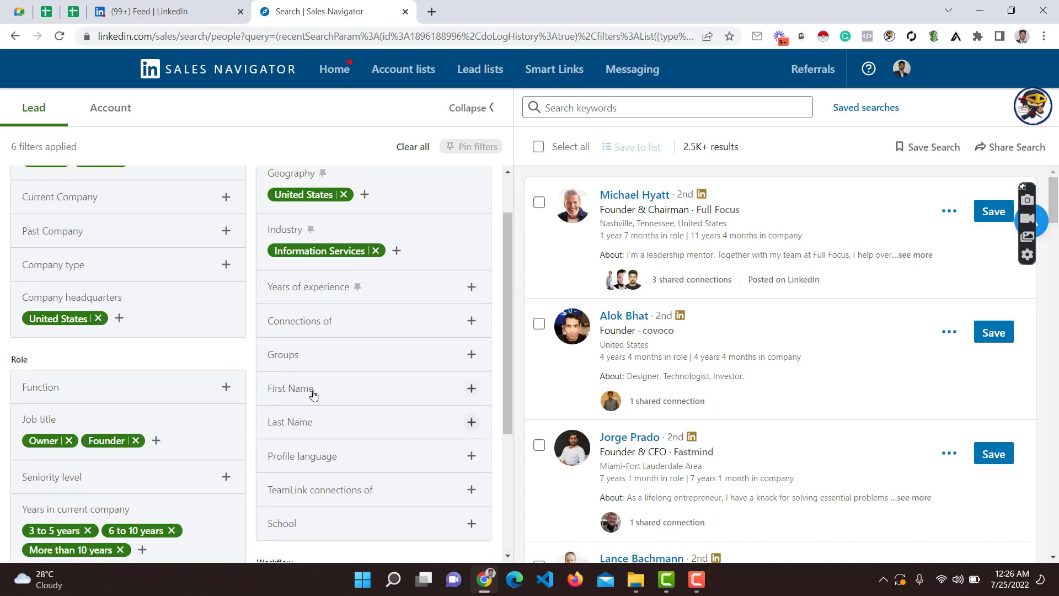
{"action": "mouse_move", "coordinate": [292, 431]}
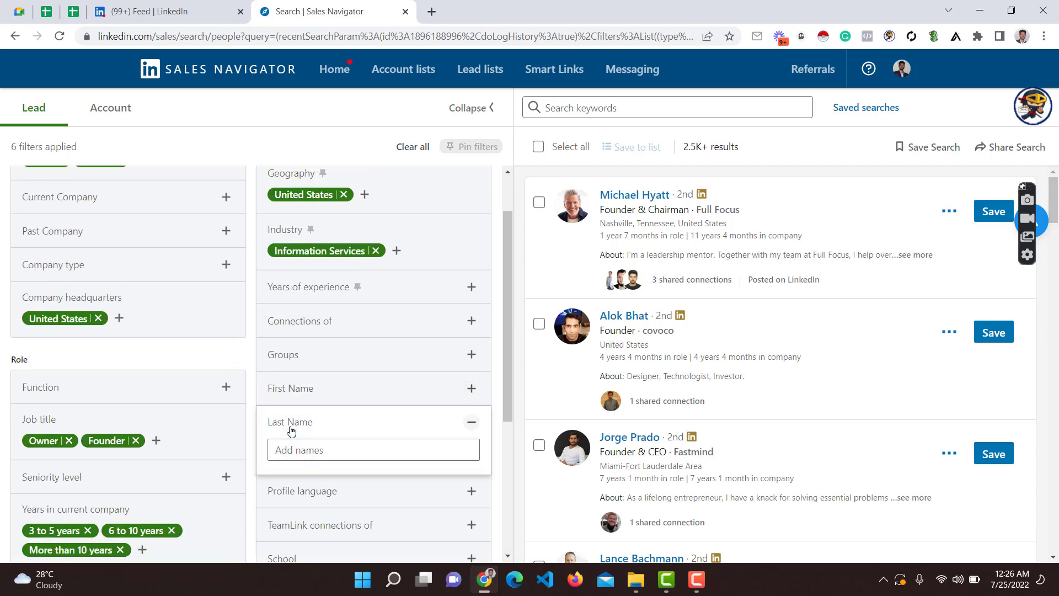
{"action": "scroll", "coordinate": [260, 395], "scroll_direction": "up", "scroll_amount": 1}
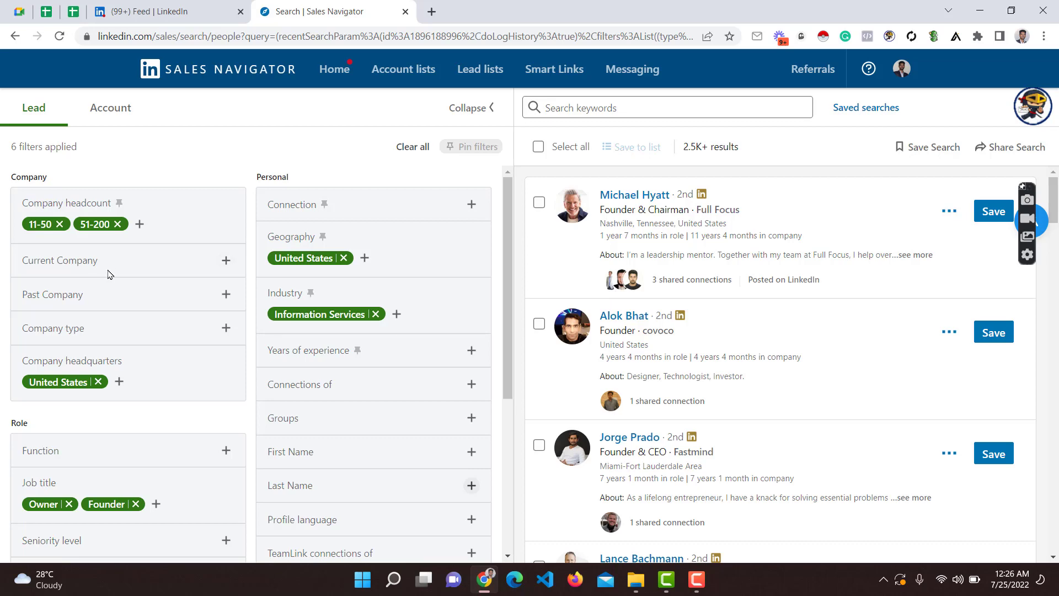
{"action": "scroll", "coordinate": [110, 273], "scroll_direction": "down", "scroll_amount": 1}
{"action": "scroll", "coordinate": [109, 276], "scroll_direction": "up", "scroll_amount": 1}
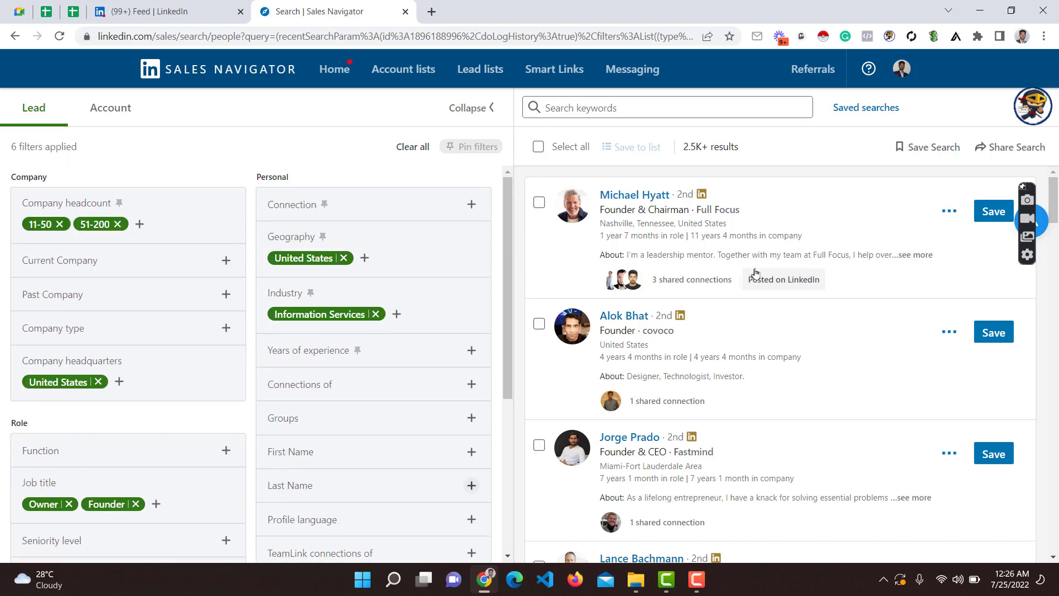
Step: Review the full set of lead filters, including Spotlights, Posted Content and Workflow, and check how many filters are applied
{"action": "scroll", "coordinate": [350, 326], "scroll_direction": "down", "scroll_amount": 3}
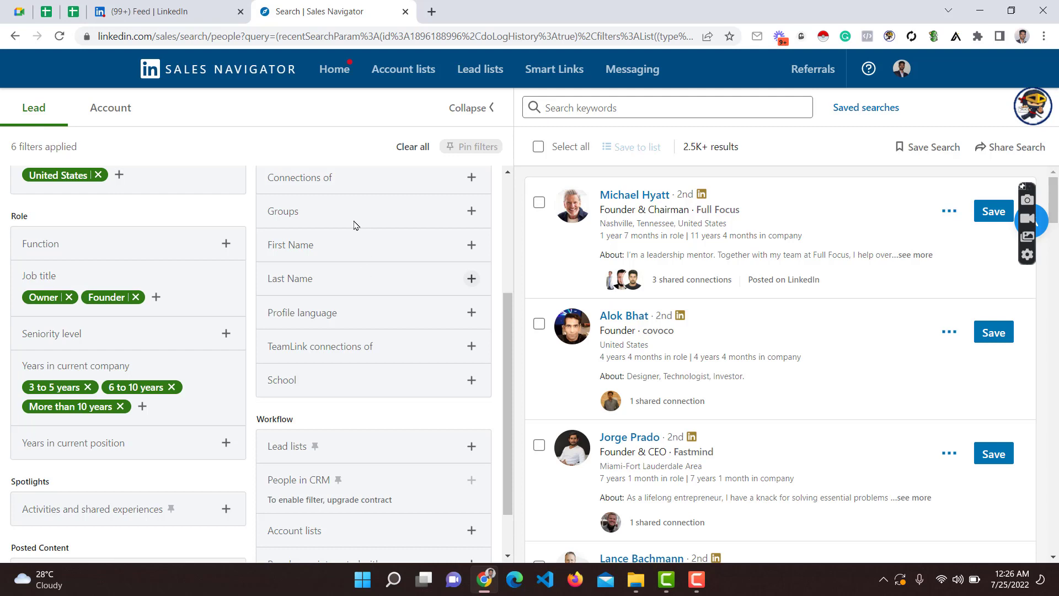
{"action": "scroll", "coordinate": [365, 282], "scroll_direction": "down", "scroll_amount": 1}
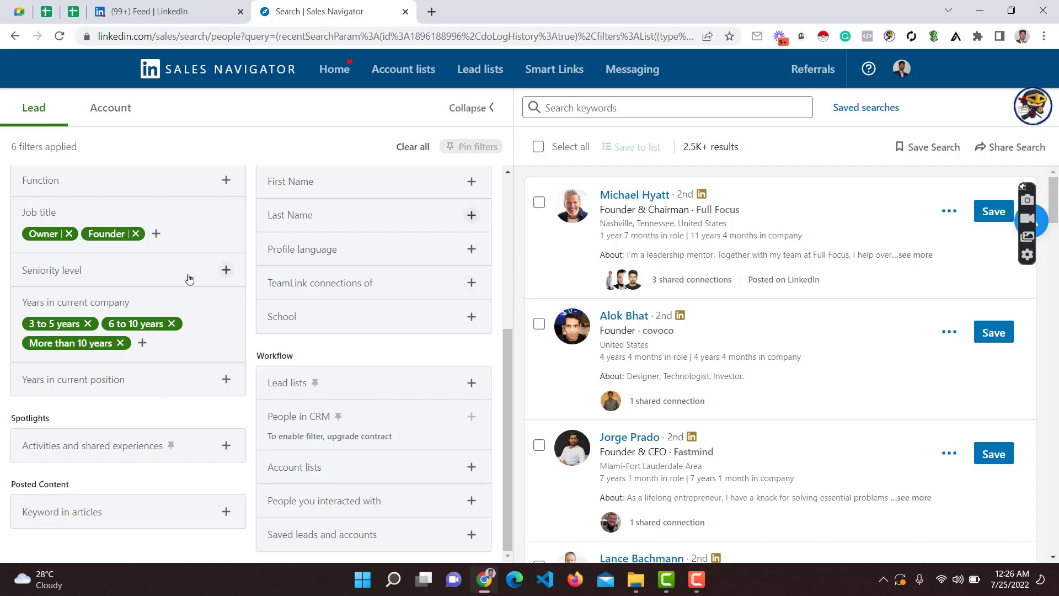
{"action": "scroll", "coordinate": [221, 270], "scroll_direction": "up", "scroll_amount": 5}
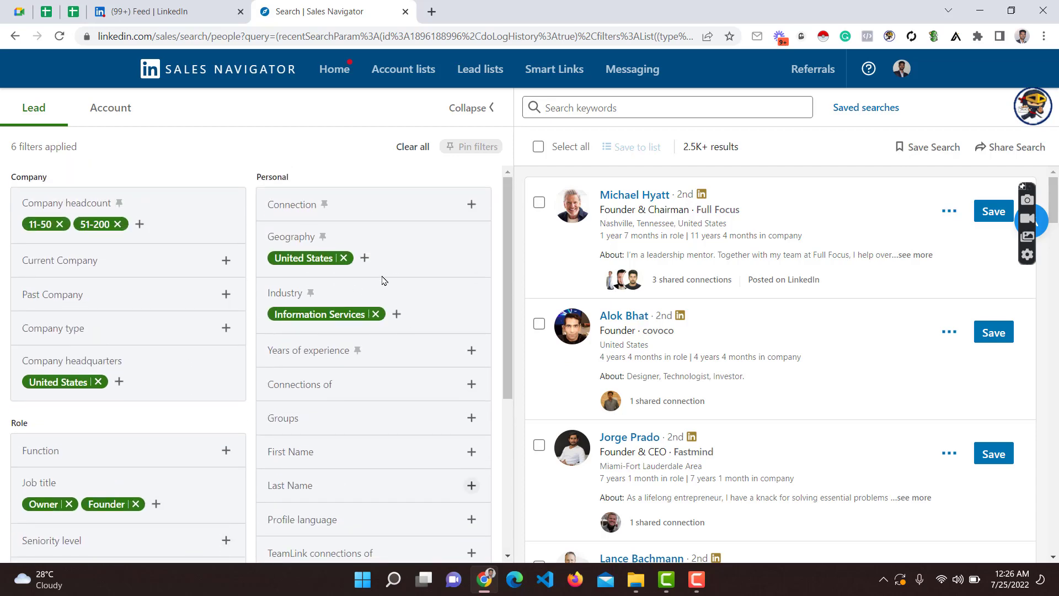
{"action": "scroll", "coordinate": [197, 329], "scroll_direction": "down", "scroll_amount": 4}
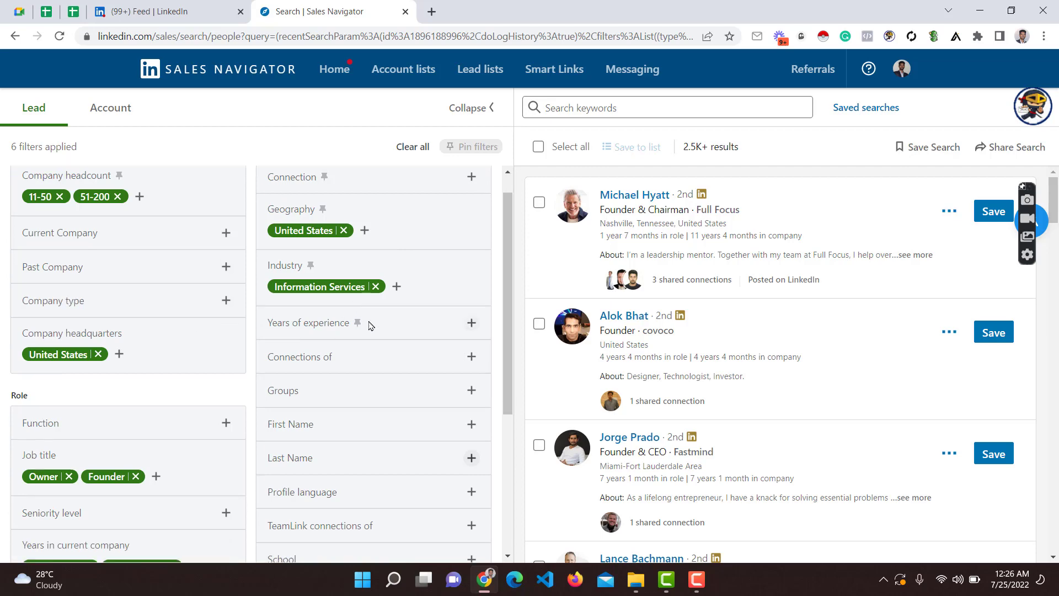
{"action": "scroll", "coordinate": [166, 248], "scroll_direction": "up", "scroll_amount": 4}
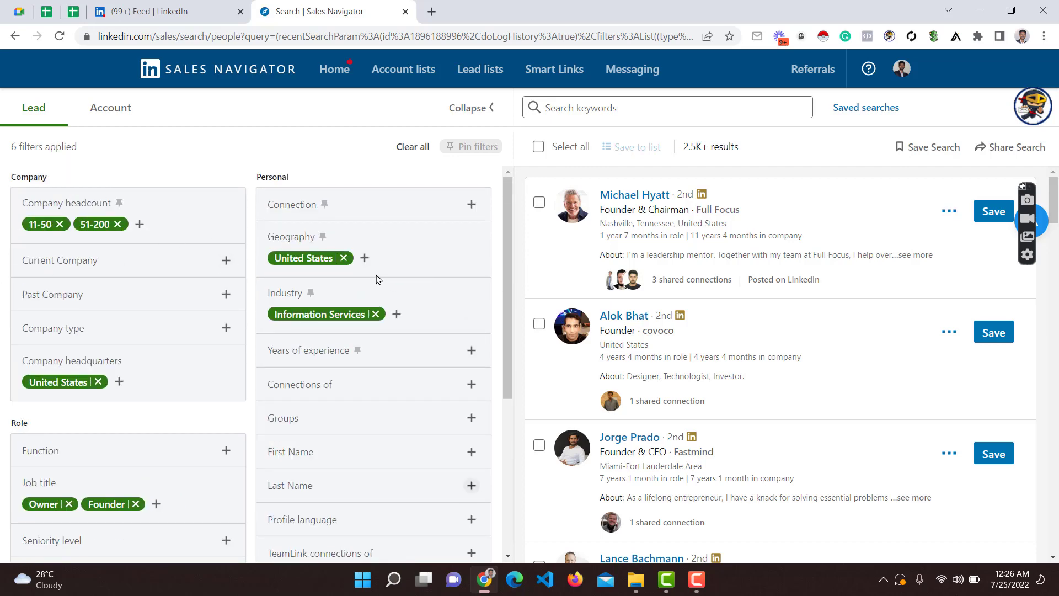
{"action": "scroll", "coordinate": [377, 279], "scroll_direction": "down", "scroll_amount": 5}
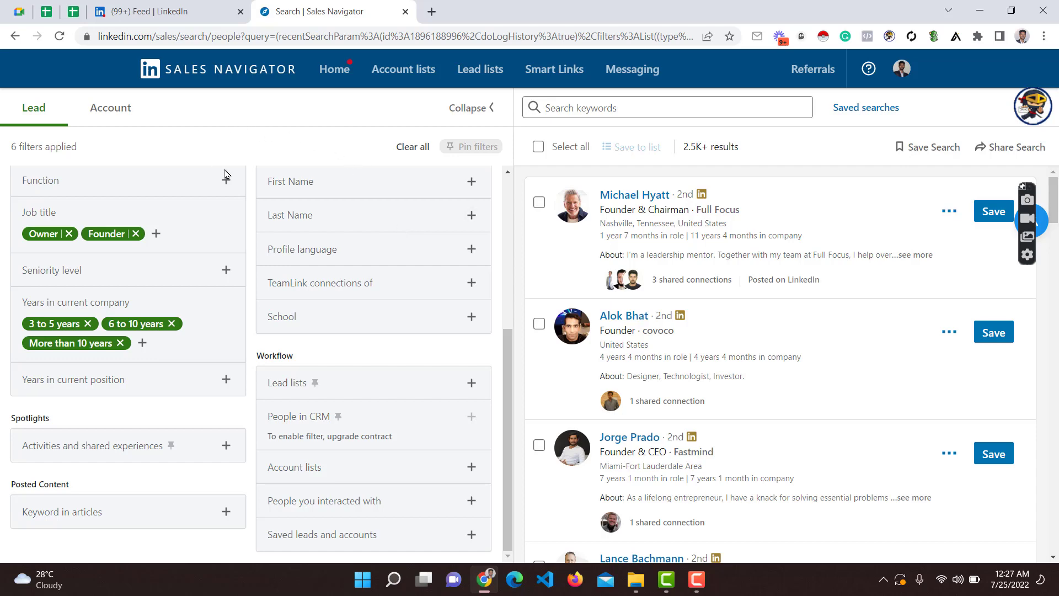
{"action": "scroll", "coordinate": [226, 172], "scroll_direction": "up", "scroll_amount": 5}
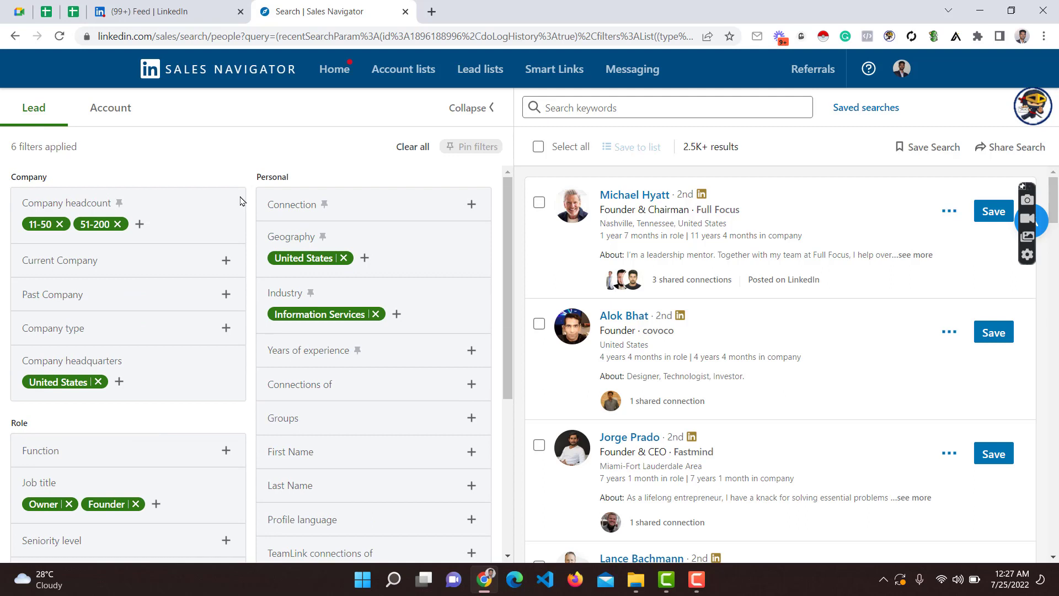
{"action": "left_click_drag", "start_coordinate": [114, 148], "coordinate": [2, 153]}
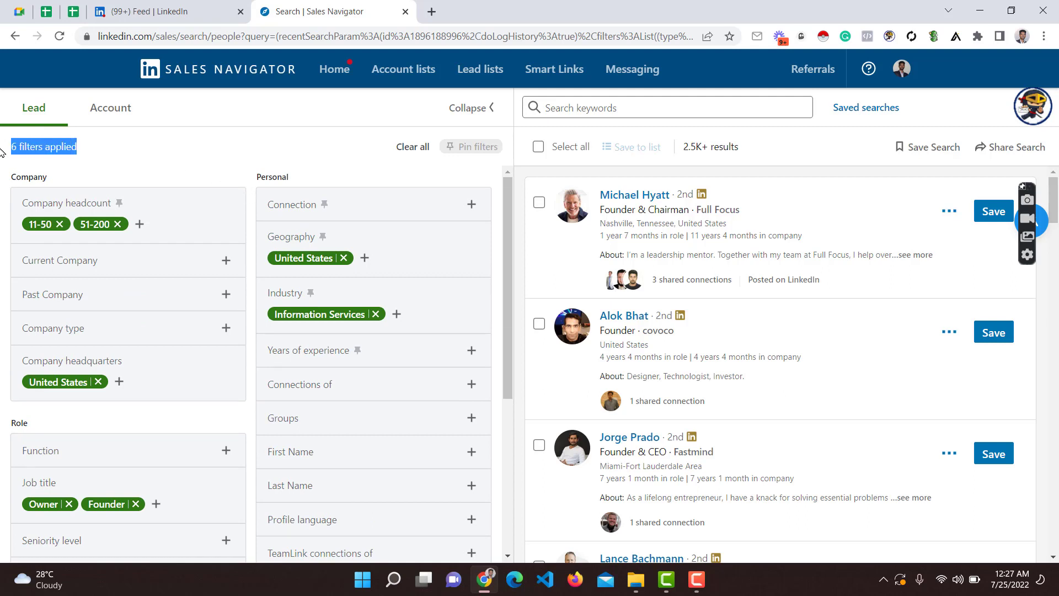
{"action": "left_click", "coordinate": [133, 159]}
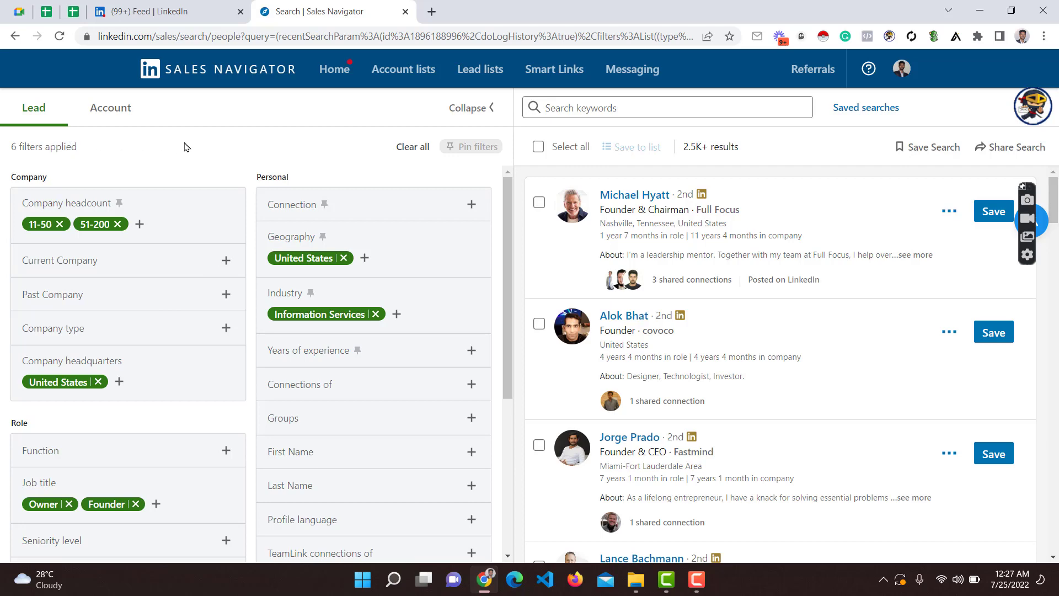
{"action": "left_click", "coordinate": [431, 11]}
{"action": "left_click", "coordinate": [353, 9]}
{"action": "left_click", "coordinate": [571, 11]}
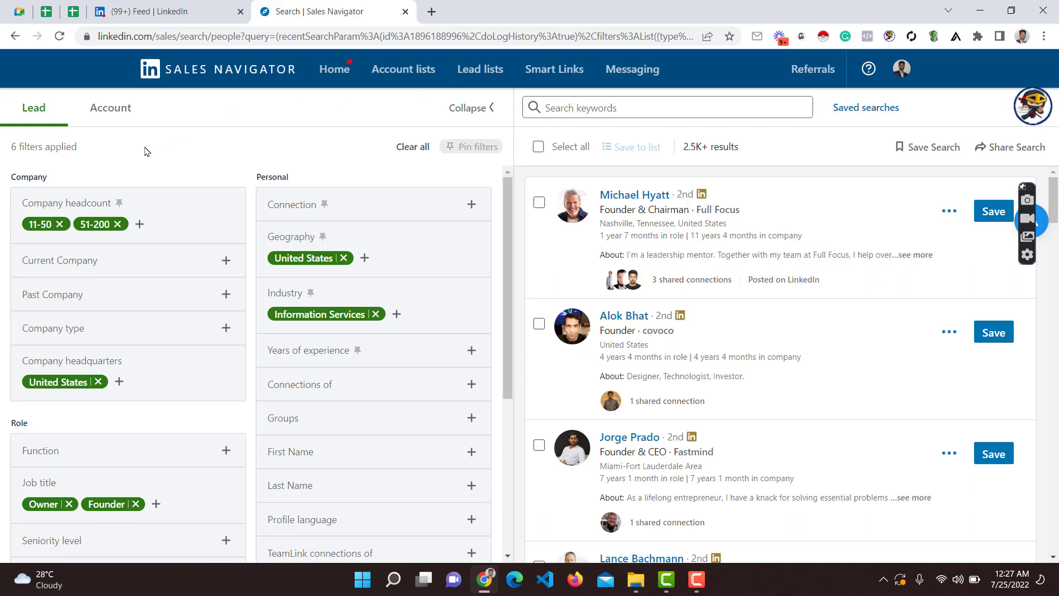